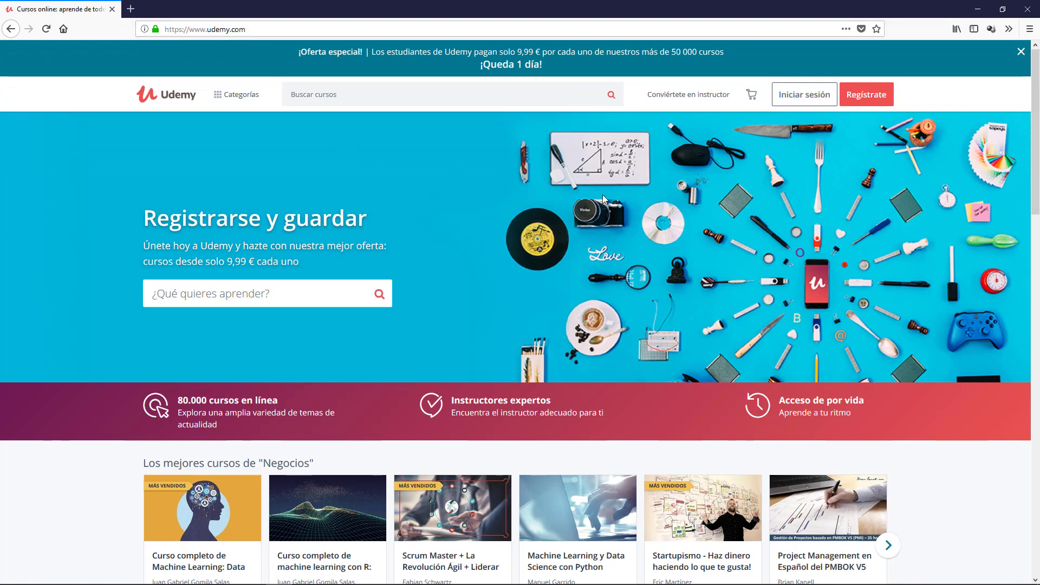
Start the account registration and open the "Conviértete en instructor" page from the site's footer links.
click(873, 102)
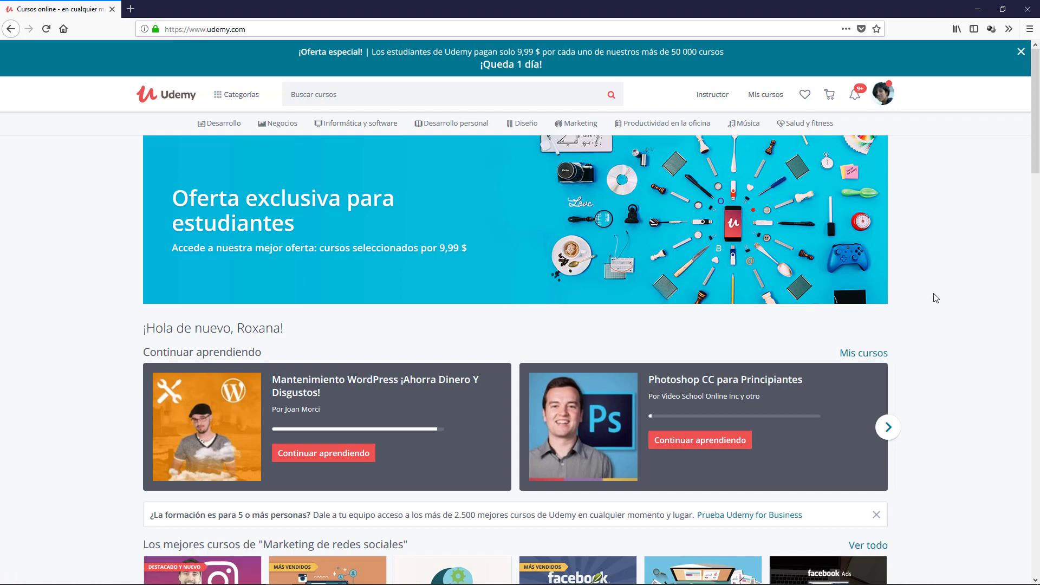
mouse_move(713, 94)
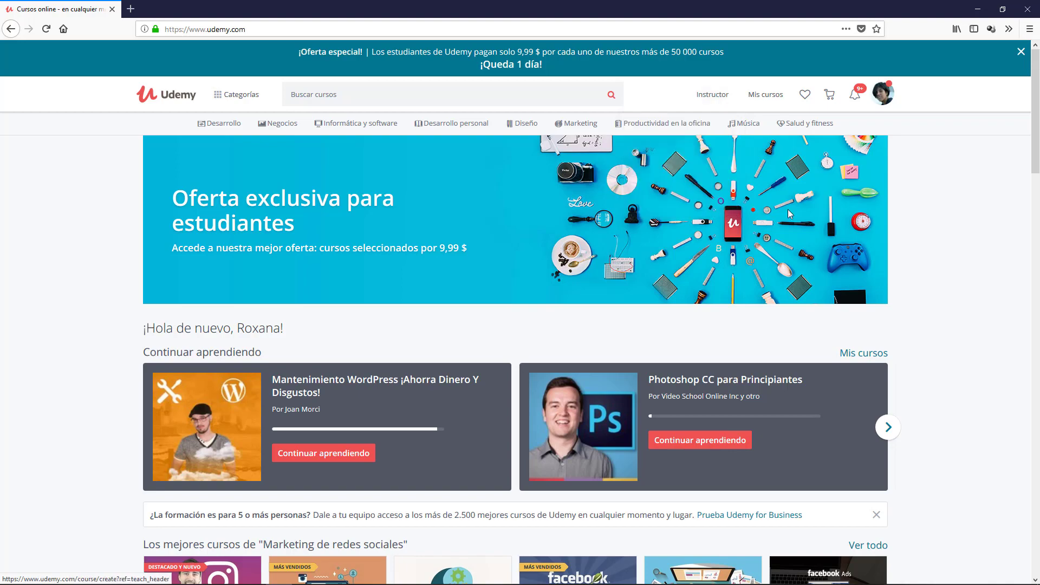
drag(1035, 100, 1016, 536)
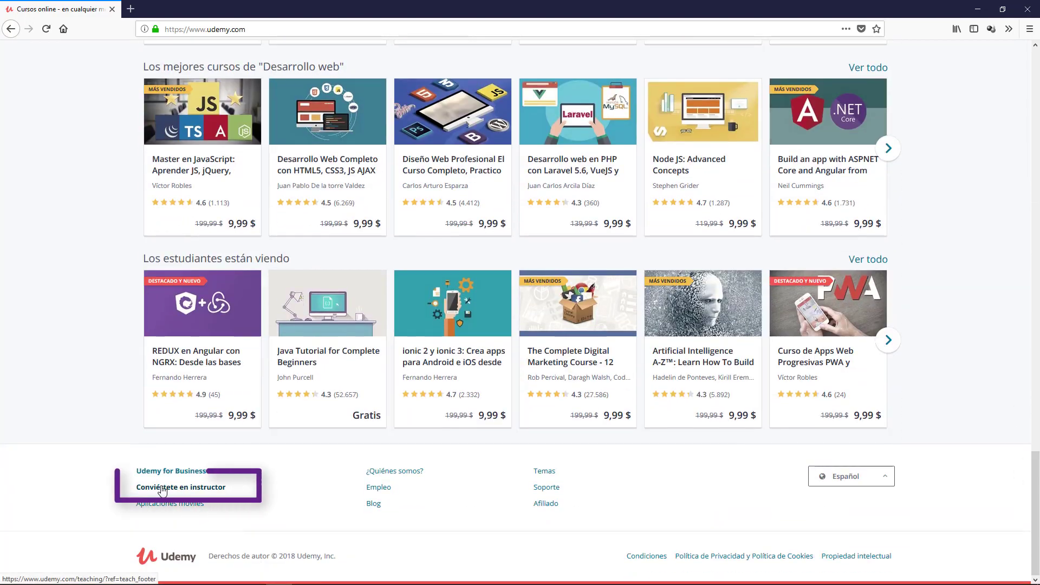
click(184, 491)
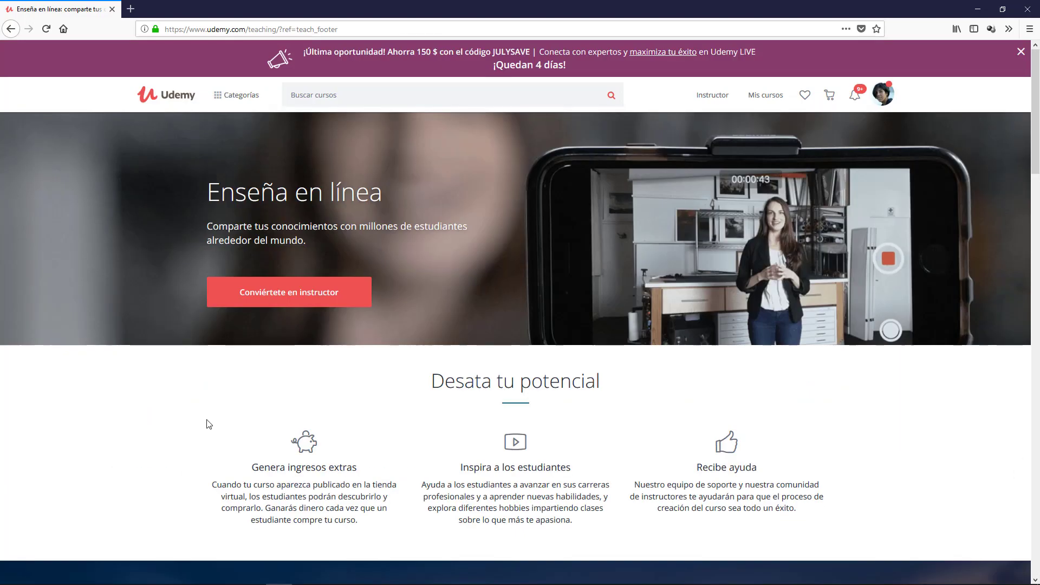
Start creating a new course as an instructor and choose "curso" as its type.
click(291, 295)
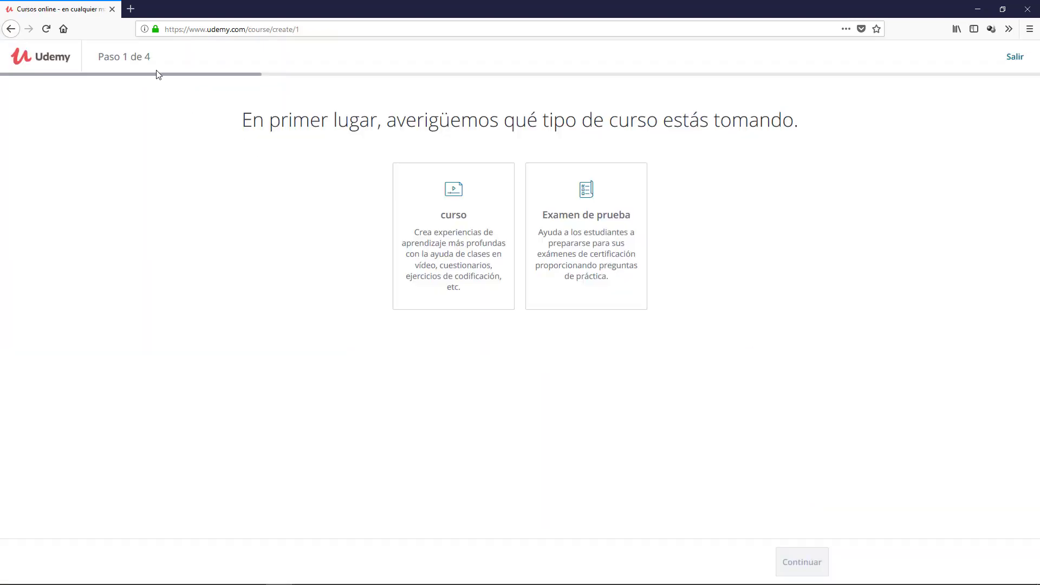
click(12, 30)
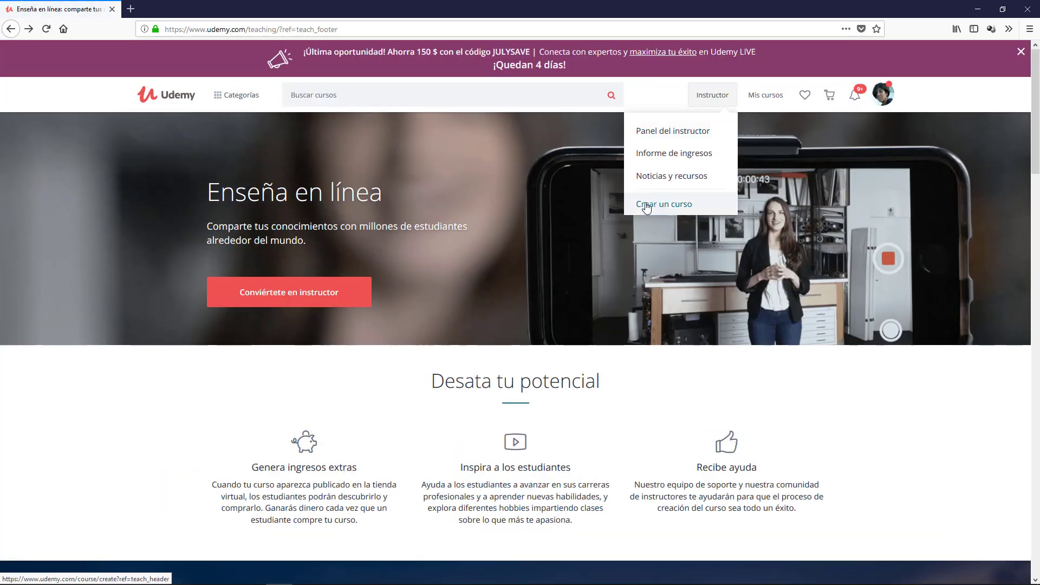
click(691, 205)
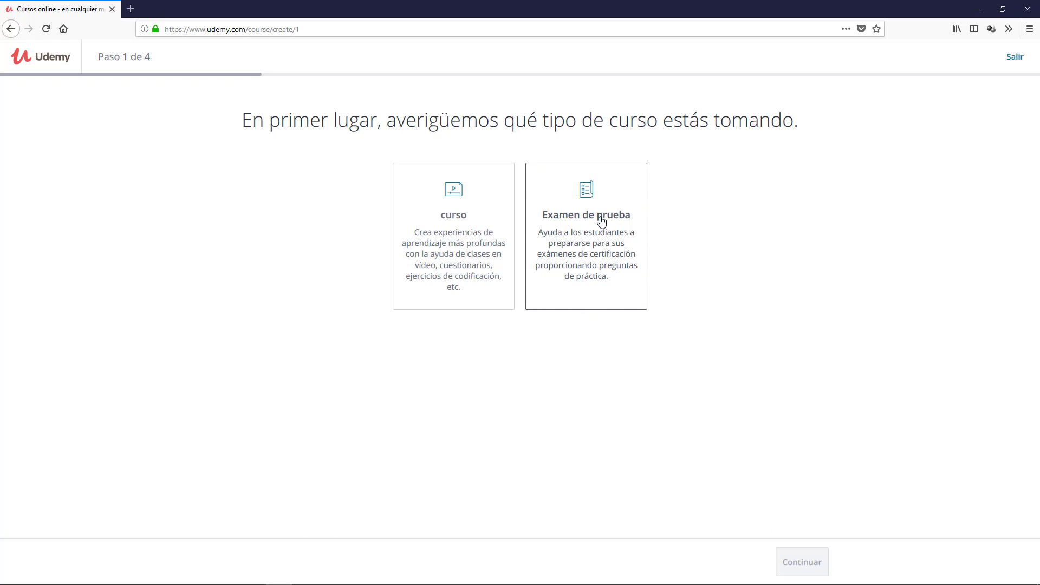
click(443, 231)
click(797, 560)
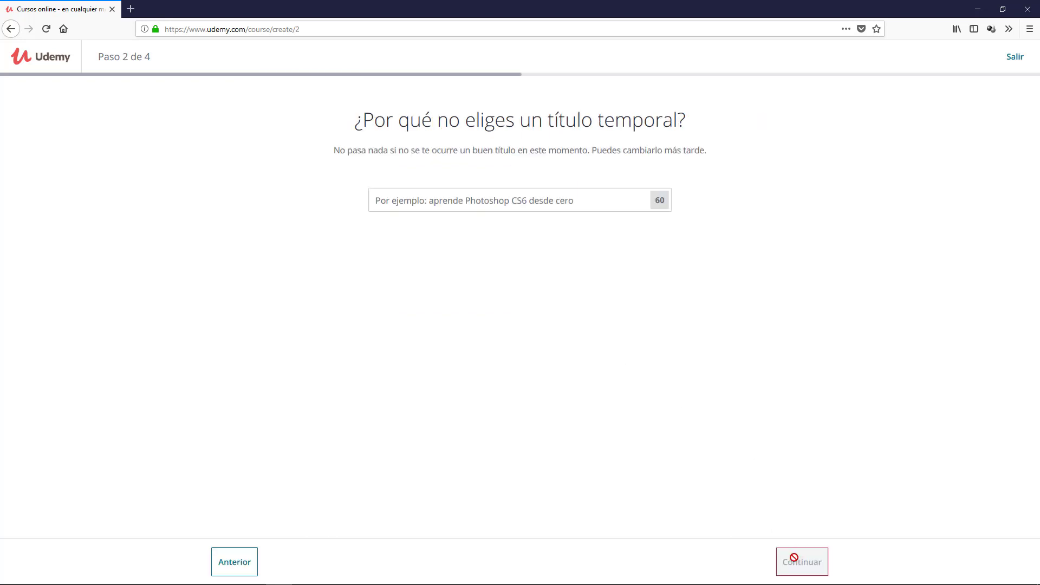
Set the course's temporary title to "Aprende Photoshop desde cero" and continue to the category question.
click(396, 211)
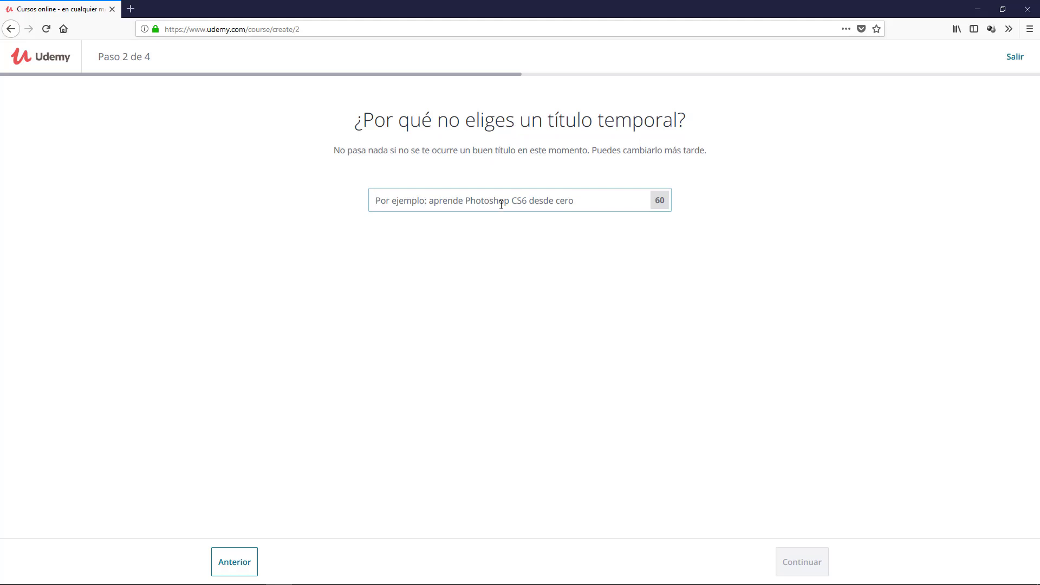
text(Photoshop)
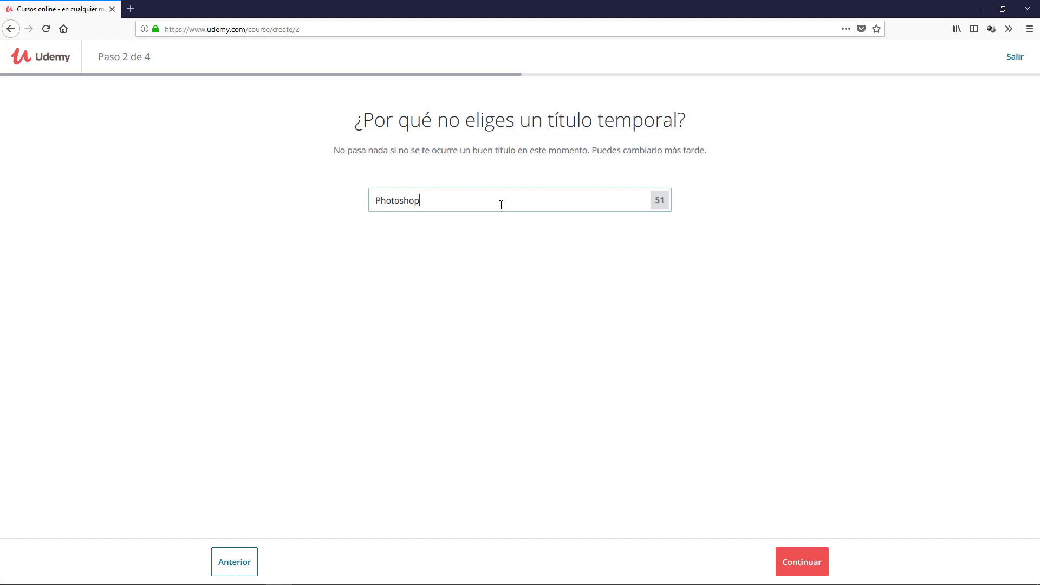
double_click(501, 205)
key(BackSpace)
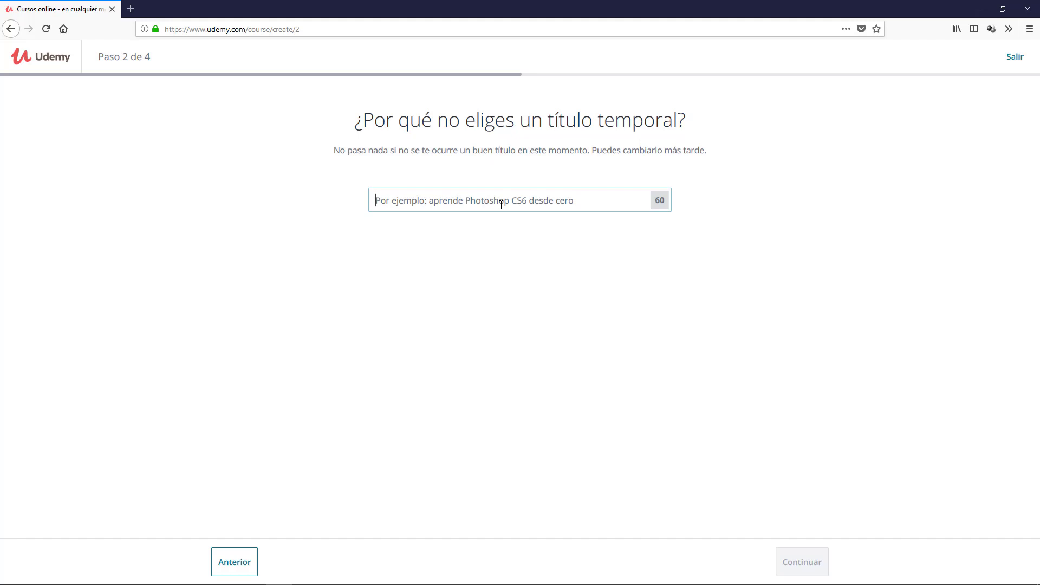
text(Aprende)
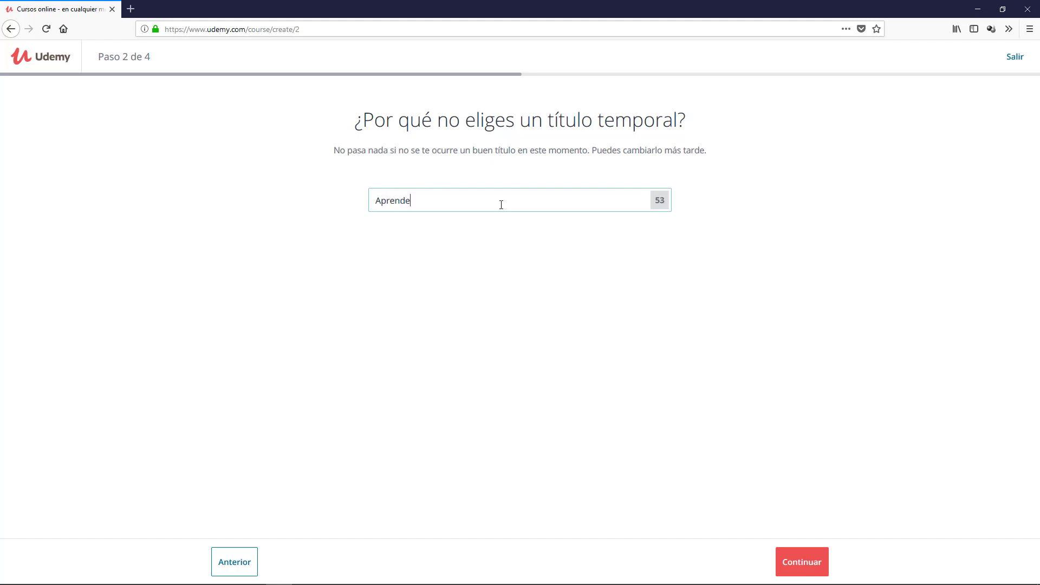
text( Photoshop desde cero)
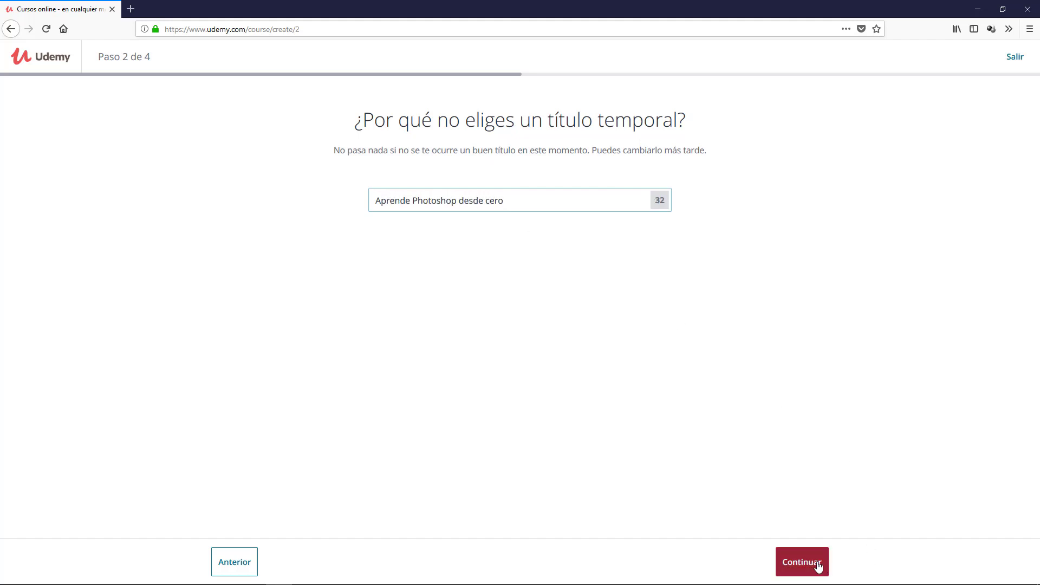
click(795, 561)
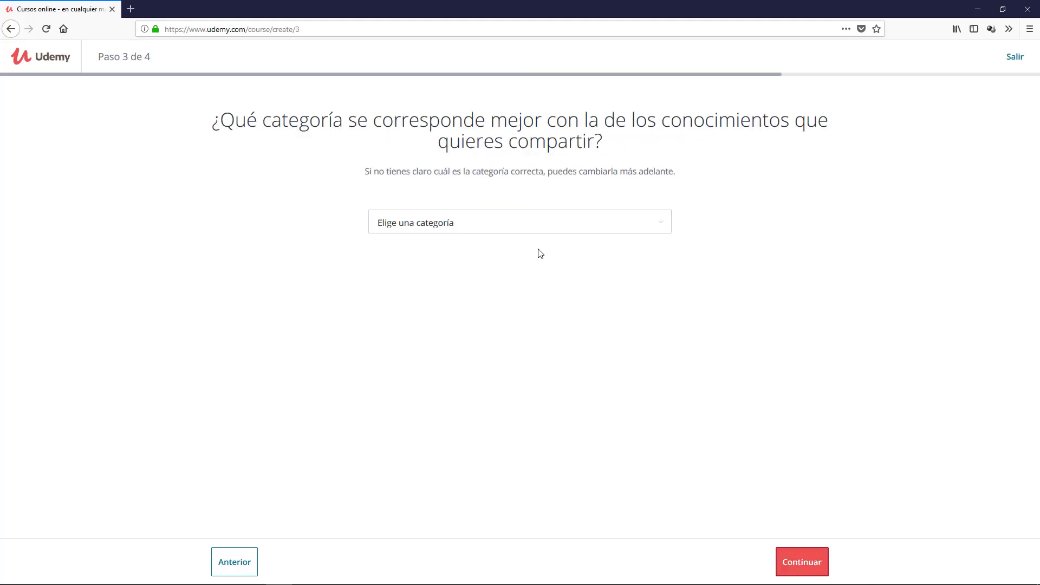
Set the category to Diseño and create the course with "Todavía no he decidido si tengo tiempo" as the weekly availability.
click(477, 227)
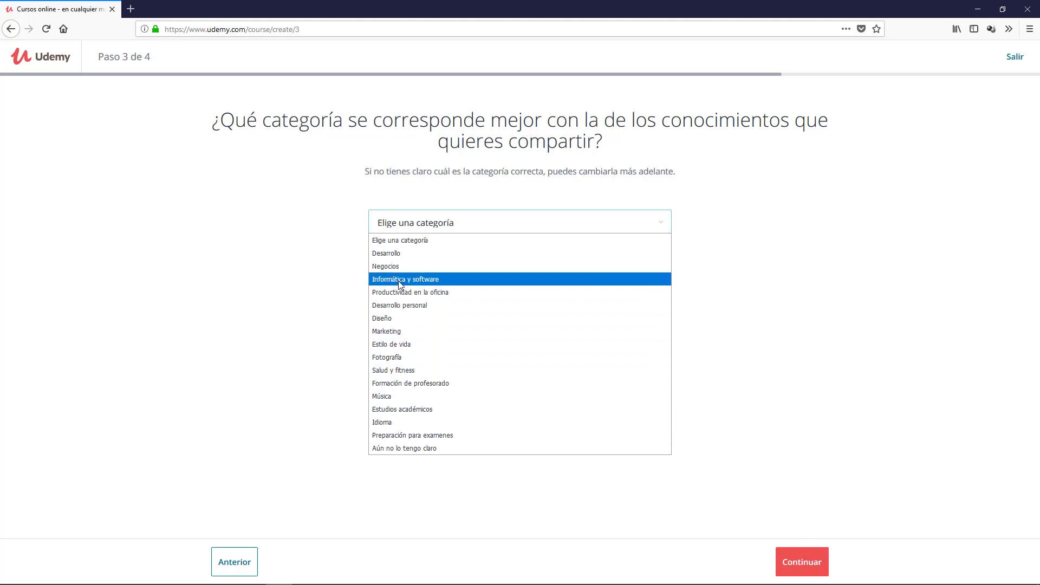
click(412, 322)
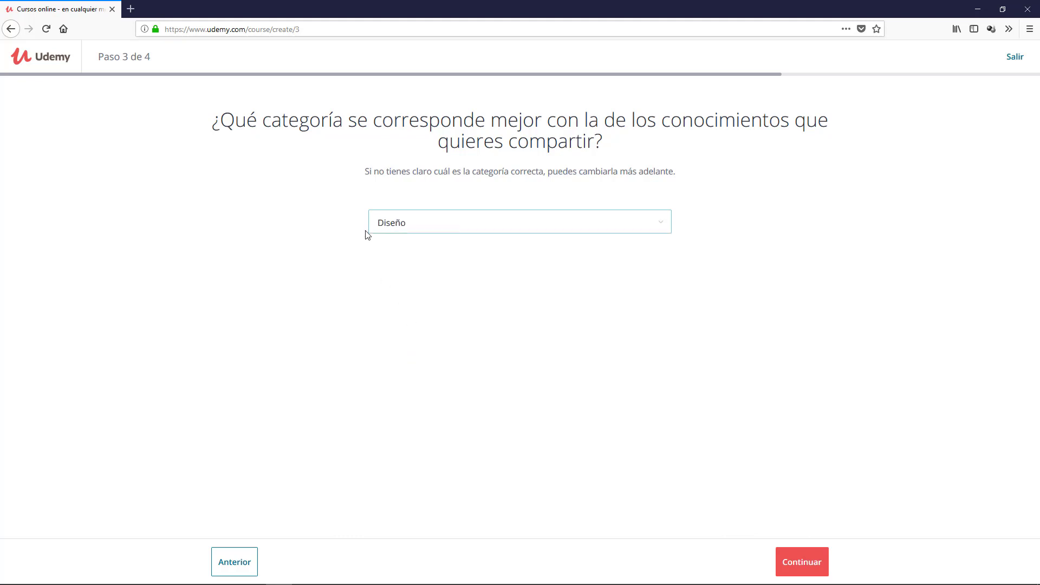
click(807, 559)
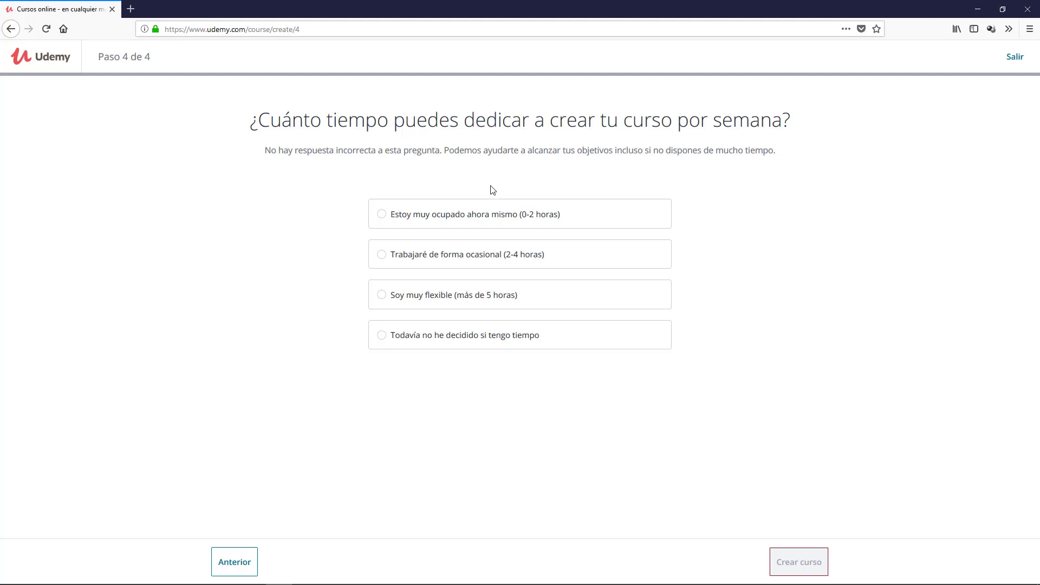
click(491, 347)
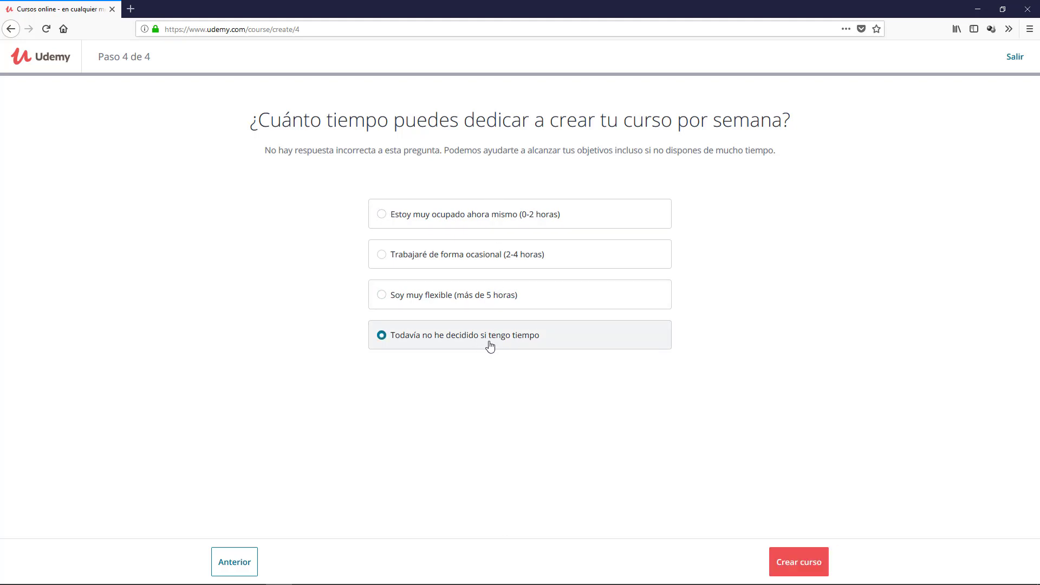
click(795, 563)
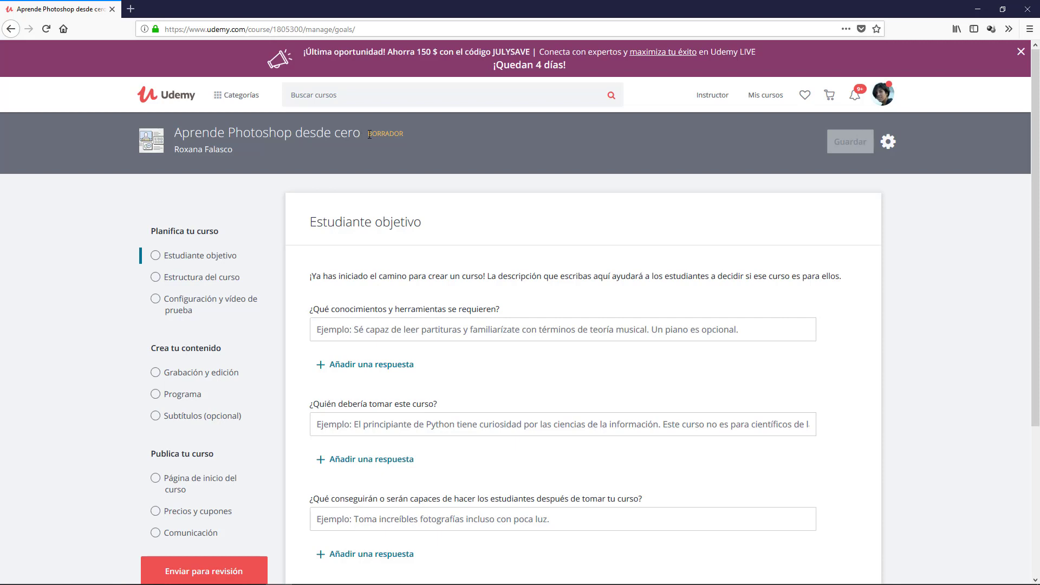
Look over the draft course's header, planning sections and Estudiante objetivo questions.
click(410, 137)
drag(255, 158, 166, 149)
click(168, 157)
scroll(276, 152, down, 2)
scroll(278, 150, down, 2)
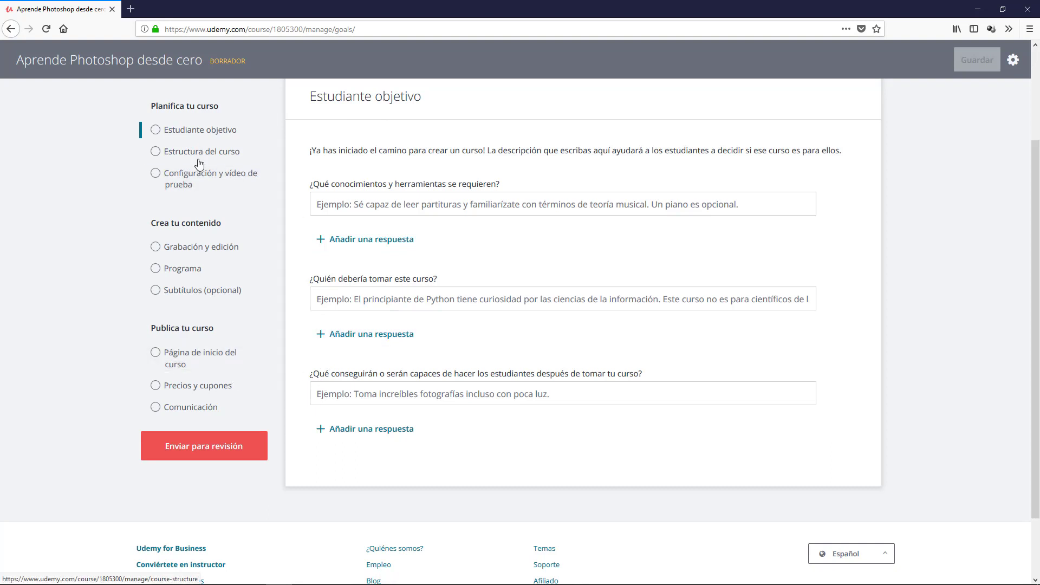
Open the "Configuración y vídeo de prueba" section and look through its test video offer and tips.
click(204, 181)
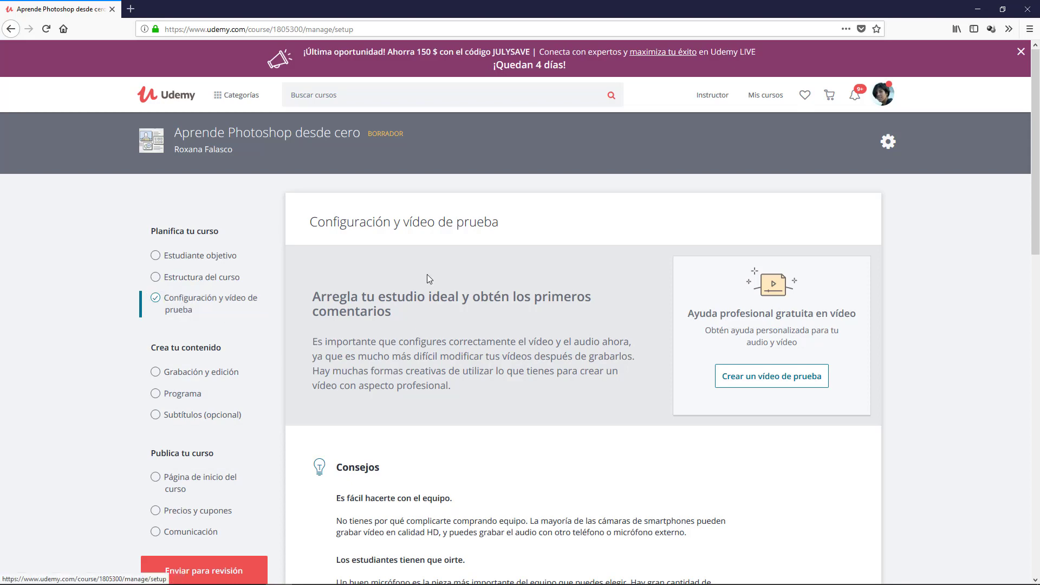
scroll(448, 265, down, 1)
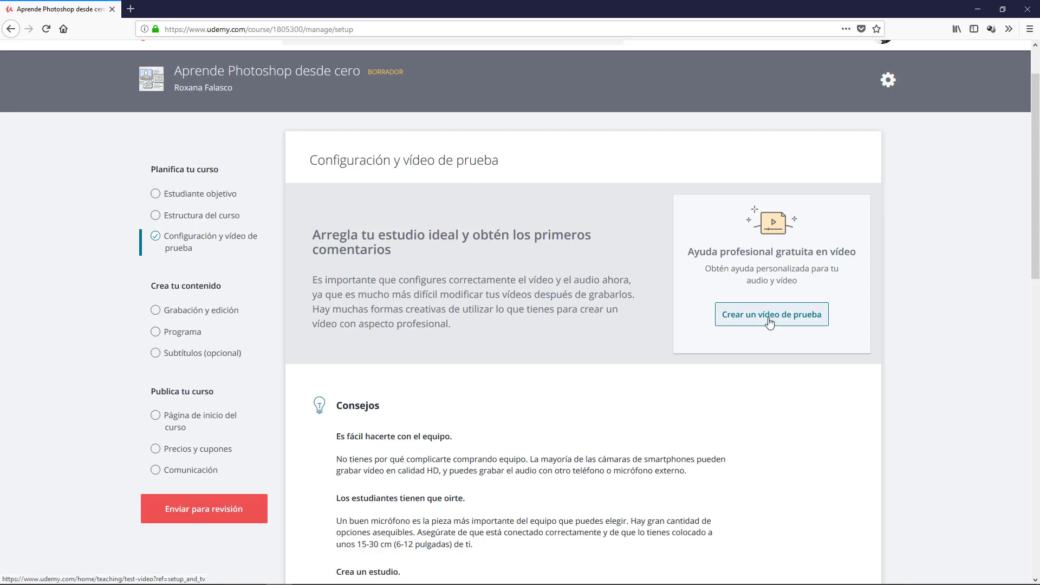
scroll(766, 321, down, 5)
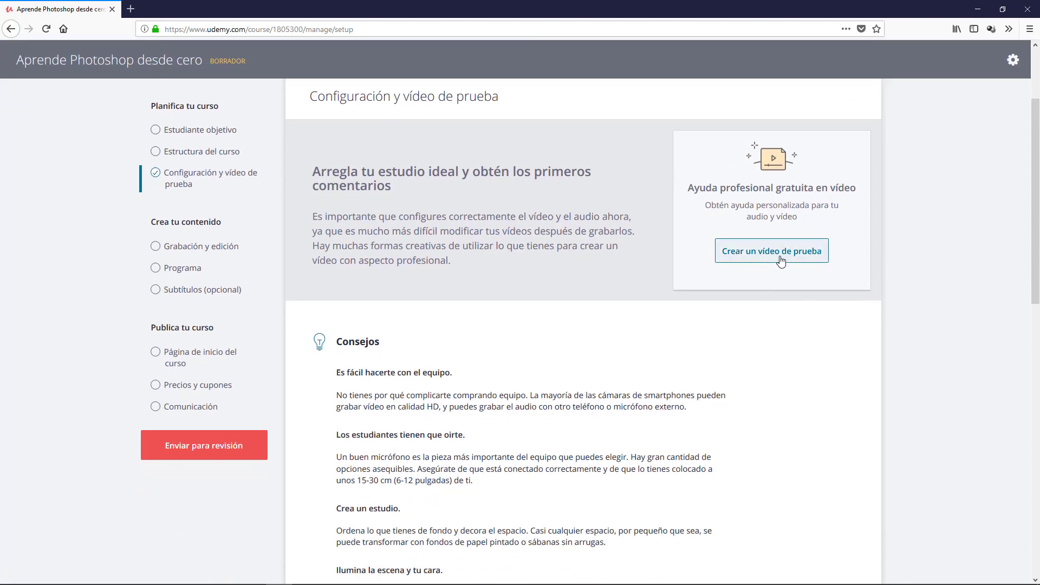
scroll(769, 261, down, 6)
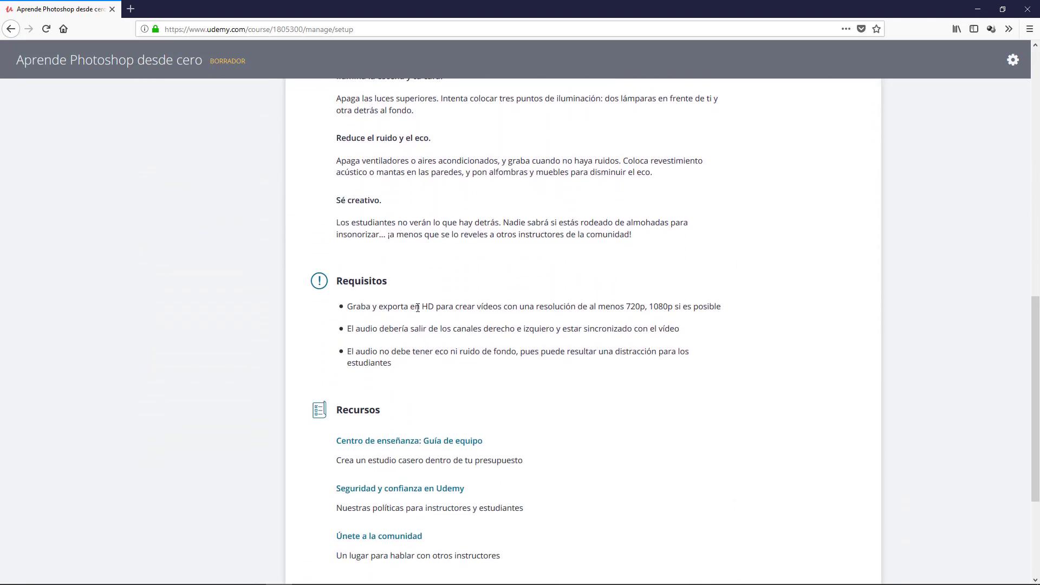
Read the Requisitos on HD video resolution, audio channels, and echo or background noise.
drag(423, 308, 437, 308)
click(629, 306)
double_click(633, 305)
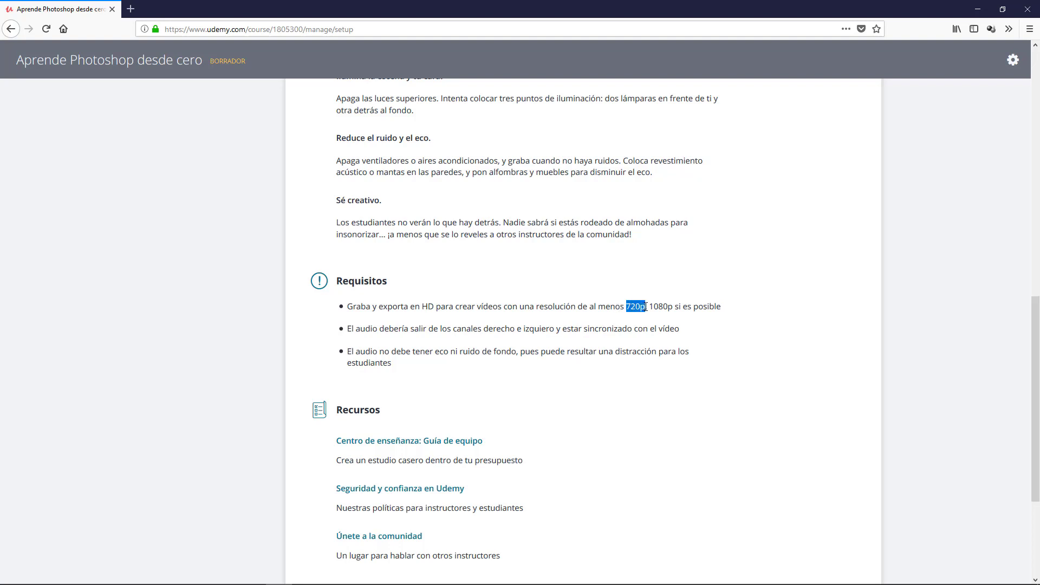
click(654, 374)
drag(365, 329, 559, 331)
click(606, 324)
drag(416, 351, 519, 352)
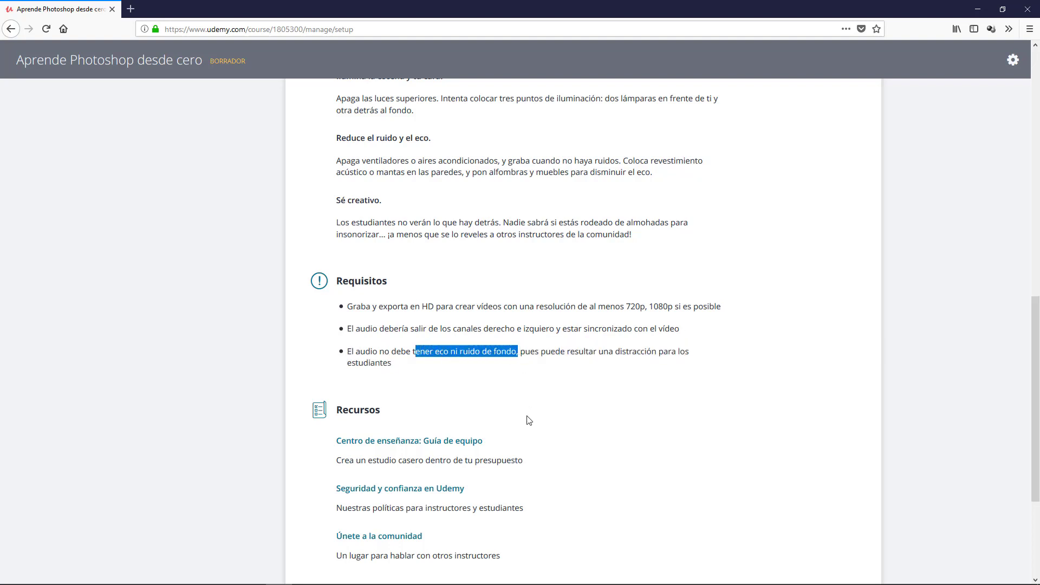
click(554, 368)
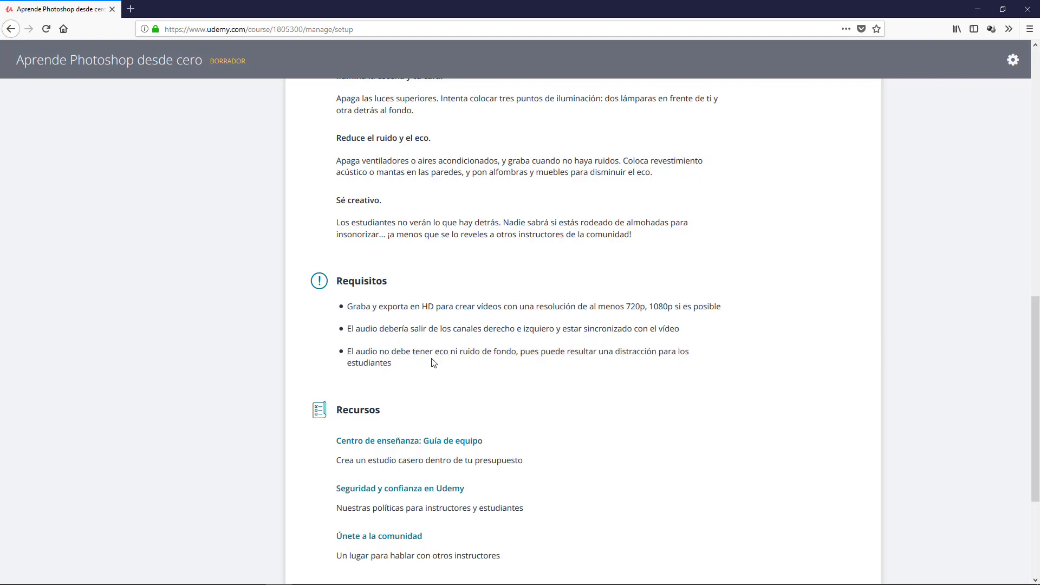
drag(433, 363, 341, 304)
click(397, 383)
Review the Consejos and Recursos of the "Configuración y vídeo de prueba" section.
scroll(397, 384, up, 6)
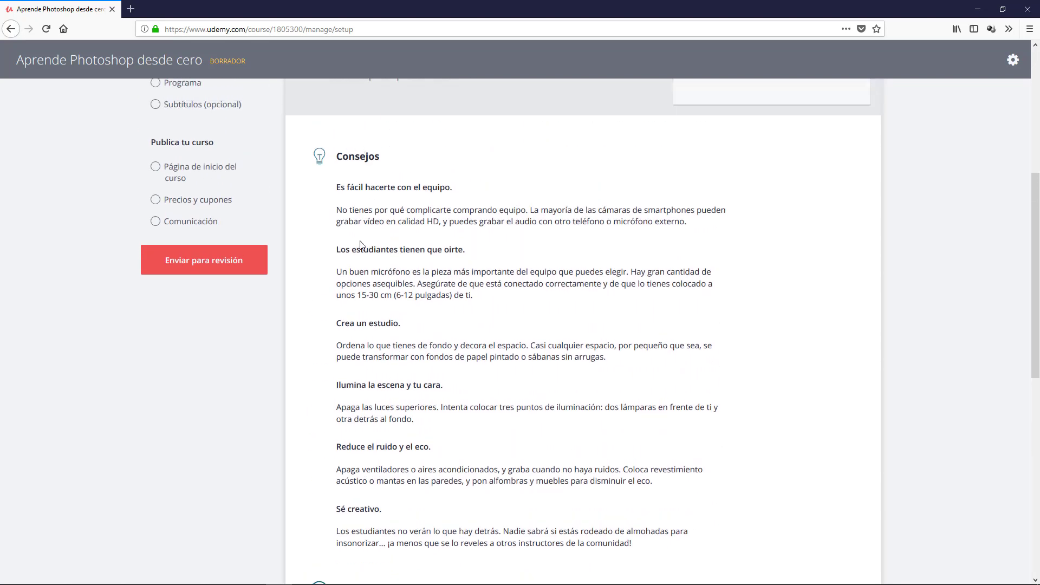
scroll(361, 244, down, 5)
scroll(393, 340, down, 1)
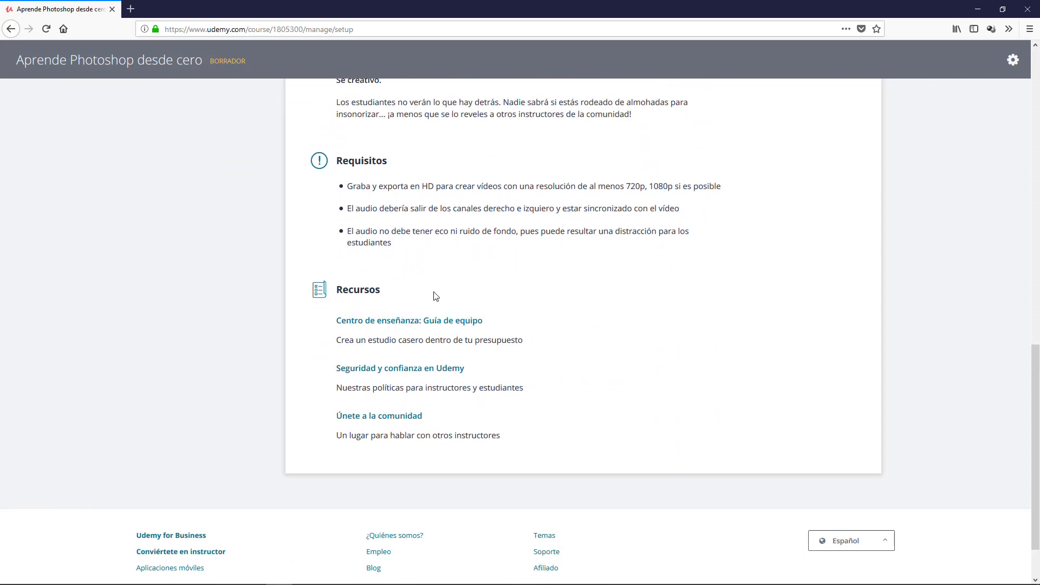
scroll(436, 296, up, 15)
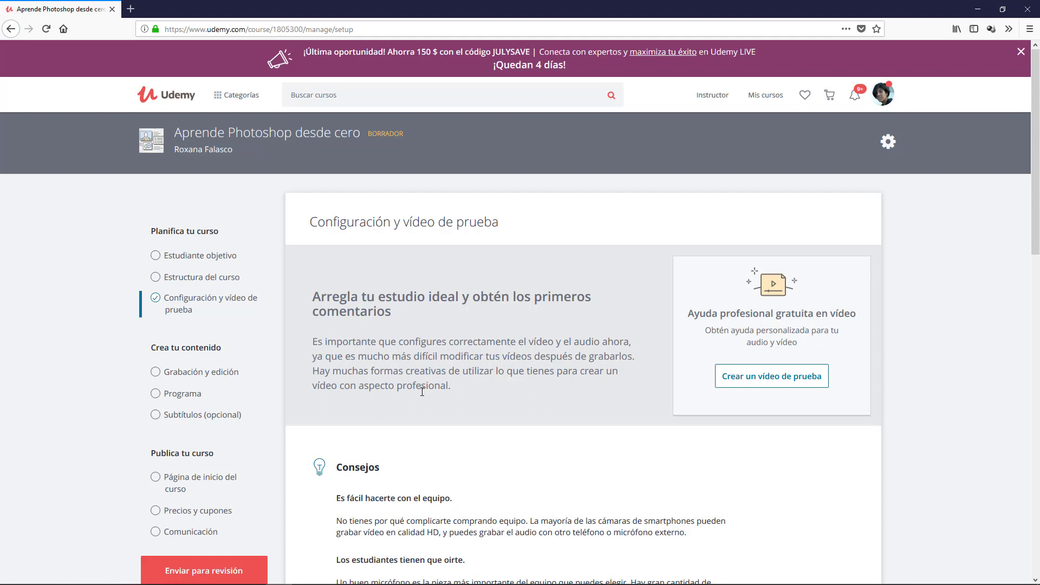
In Estudiante objetivo, enter "Conocimientos basicos de informática" as required knowledge and add another blank answer.
click(212, 255)
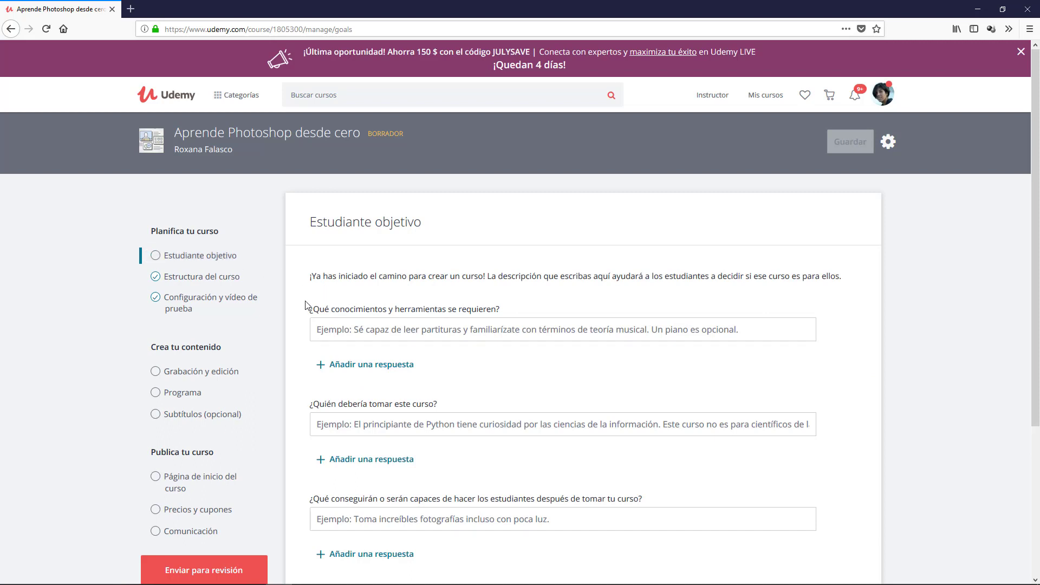
scroll(305, 305, down, 2)
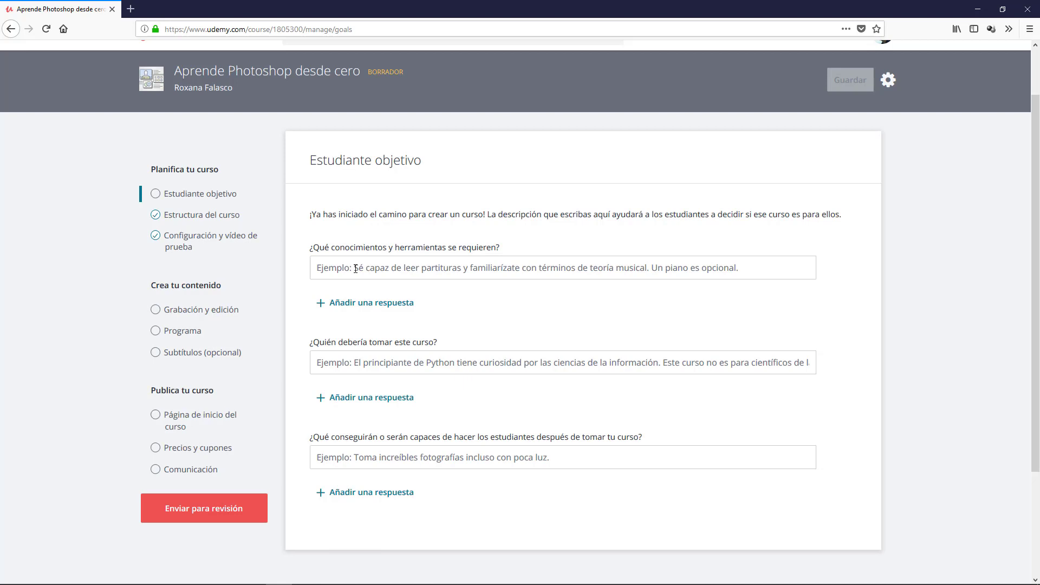
click(388, 272)
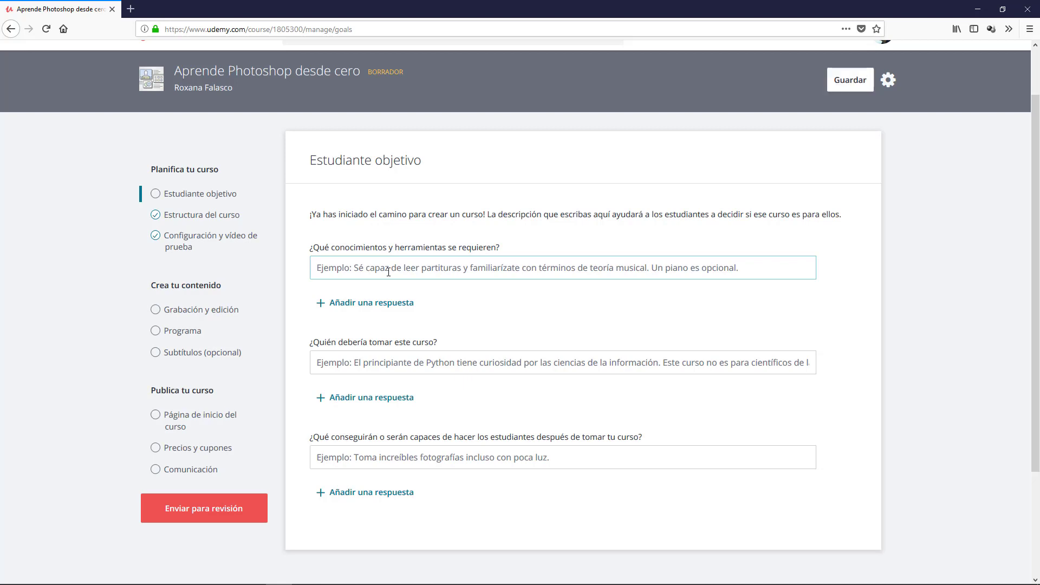
text(Conocimientos)
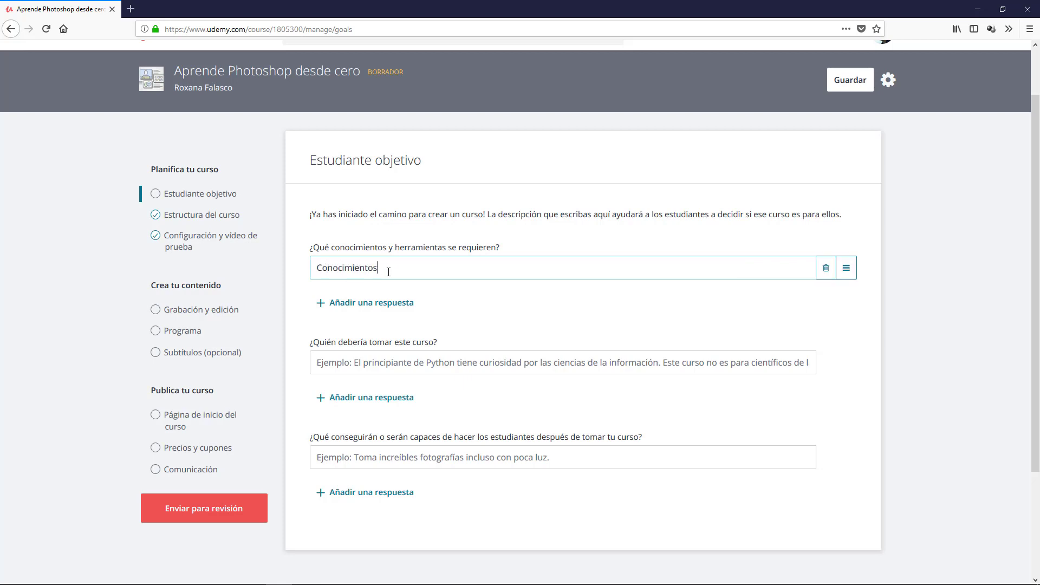
text( basicos de informática)
key(Return)
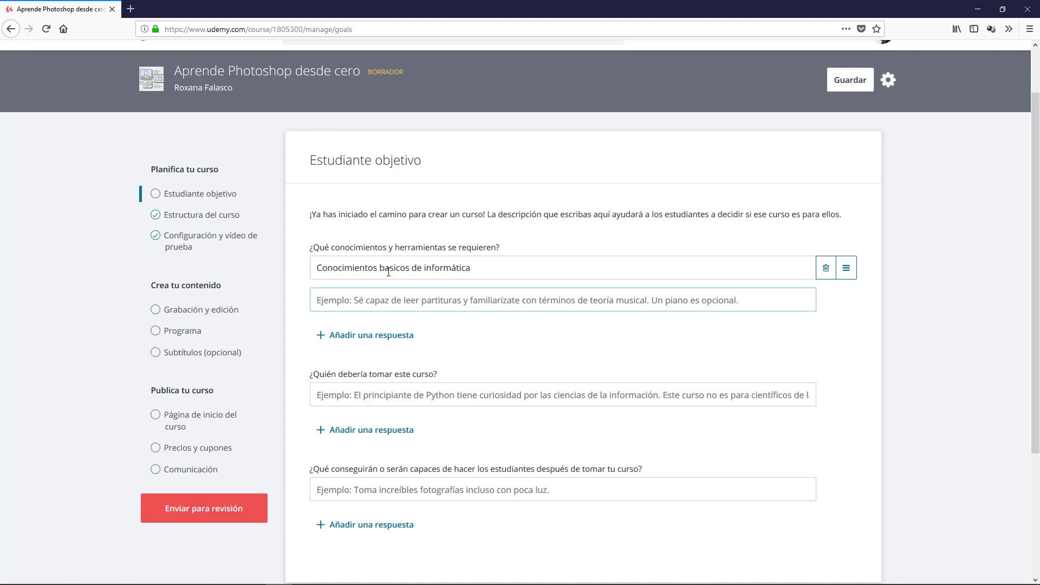
Add the requirement "Es necesario que el alumno disponga de conexión a internet para descargar las prácticas del curso, plugins, extensiones, ..." and another blank answer.
text(E)
key(BackSpace)
text(Es n)
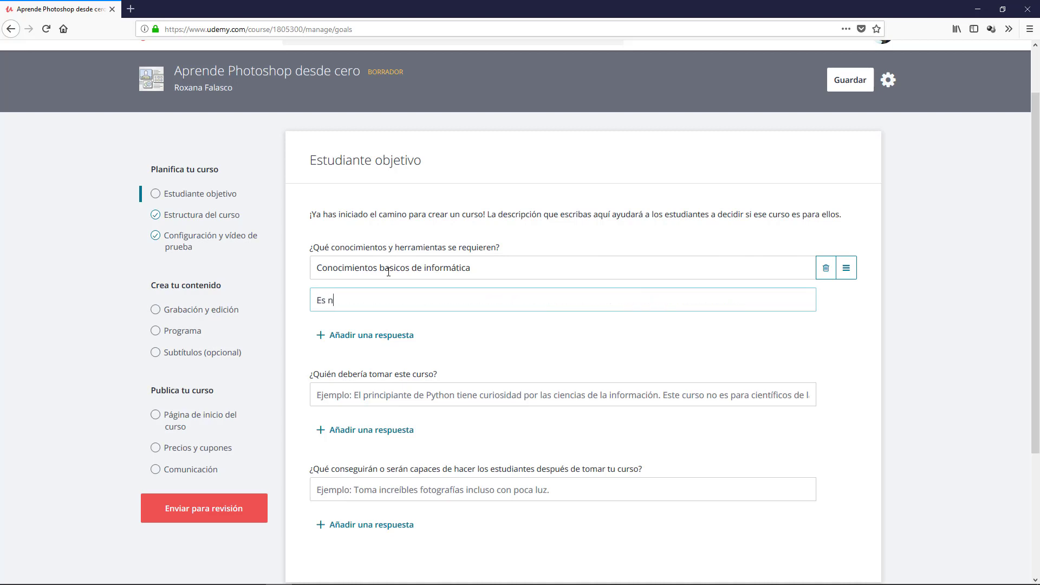
text(ecesario que el)
key(BackSpace)
key(BackSpace)
key(BackSpace)
text(el alumno disponga de conexi)
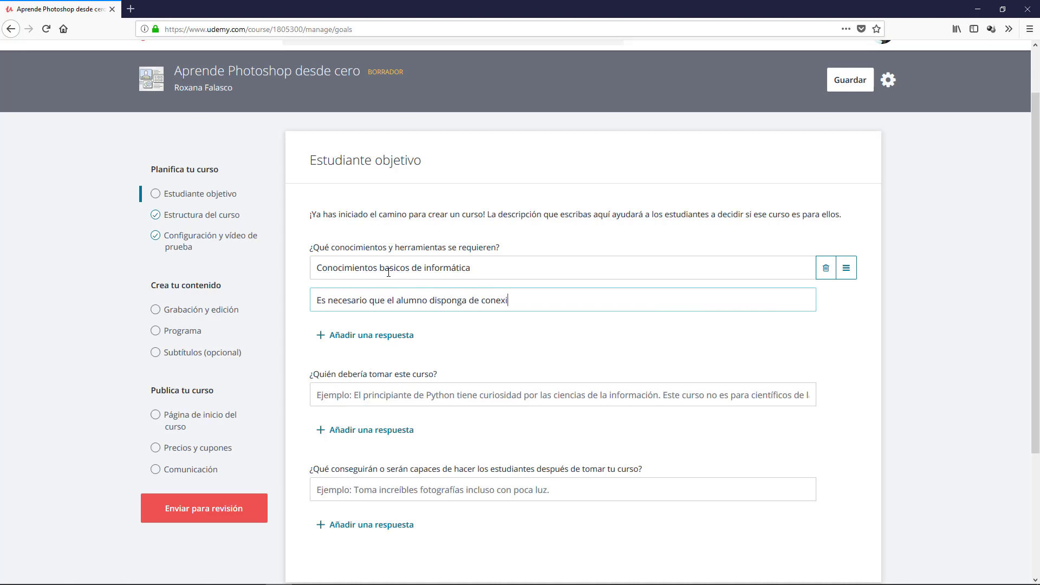
text(ón a internet para descargar las )
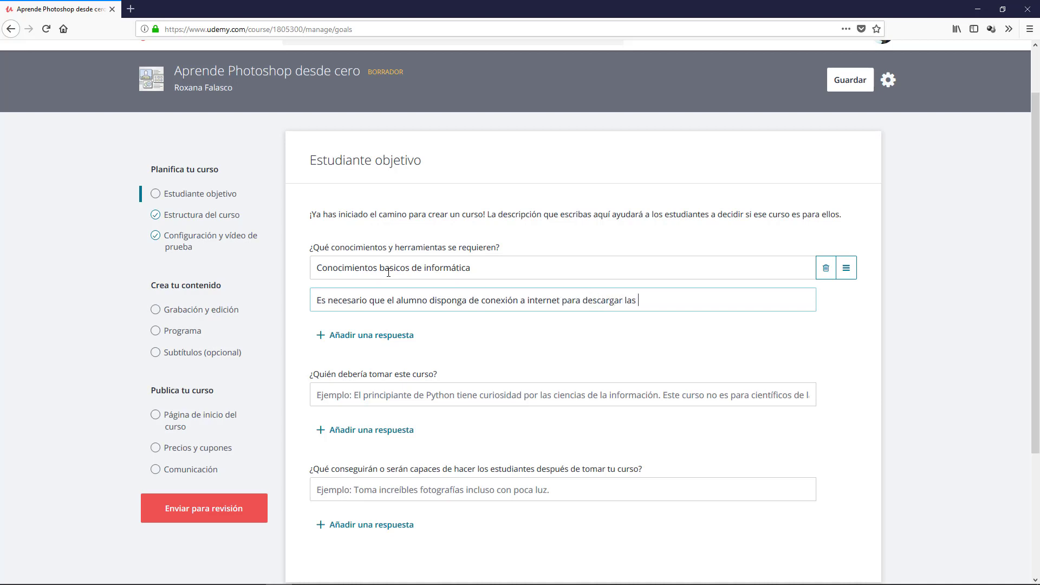
text(prácticas del curso, plugins, extension)
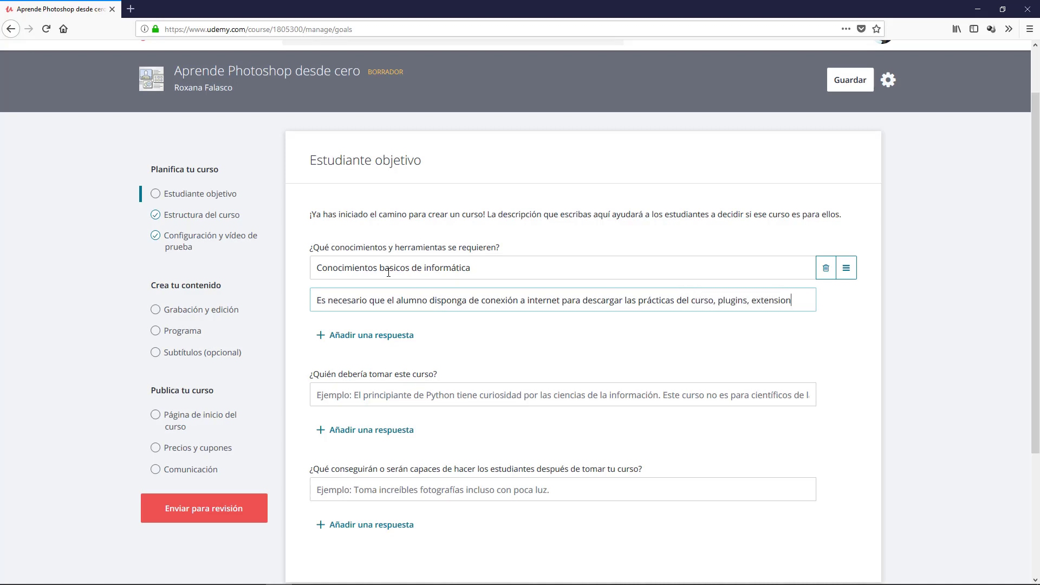
text(es, ...)
key(Return)
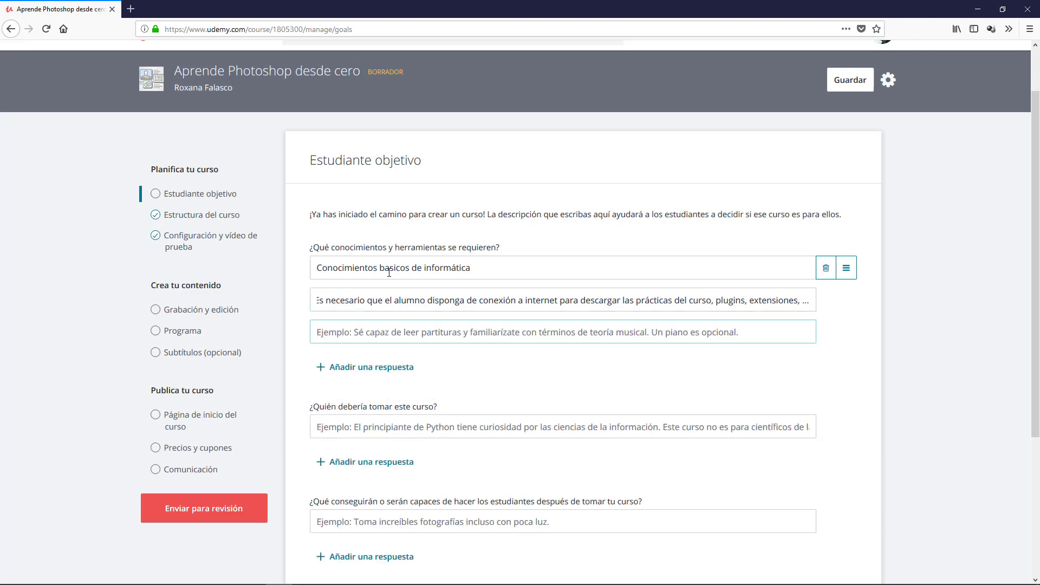
Under "¿Quién debería tomar este curso?", enter "Principiantes en el uso de Photoshop" and "Personas que quieran aprender diseño gráfico con Photoshop".
scroll(389, 273, down, 2)
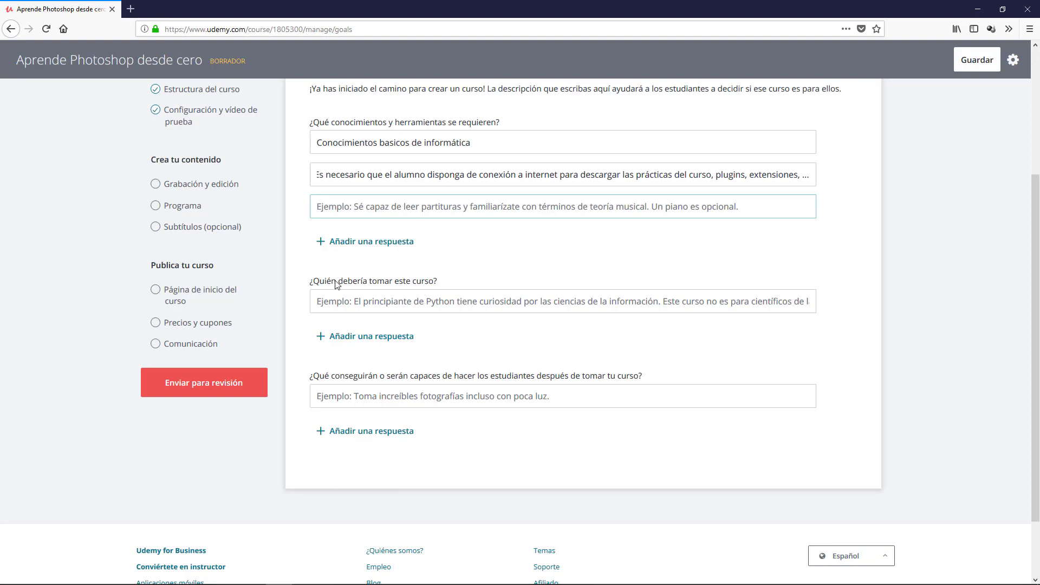
click(415, 303)
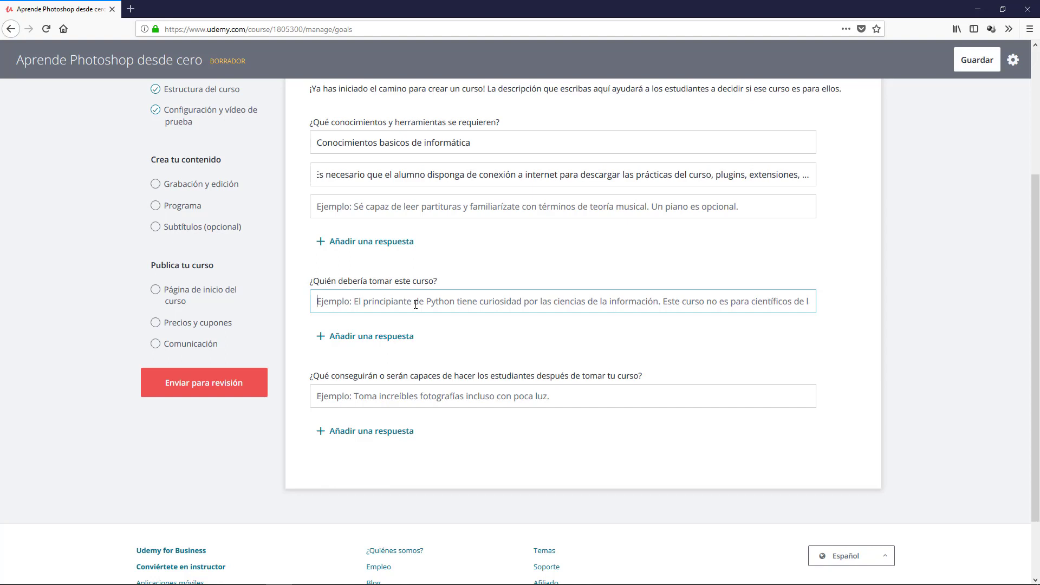
text(Pr)
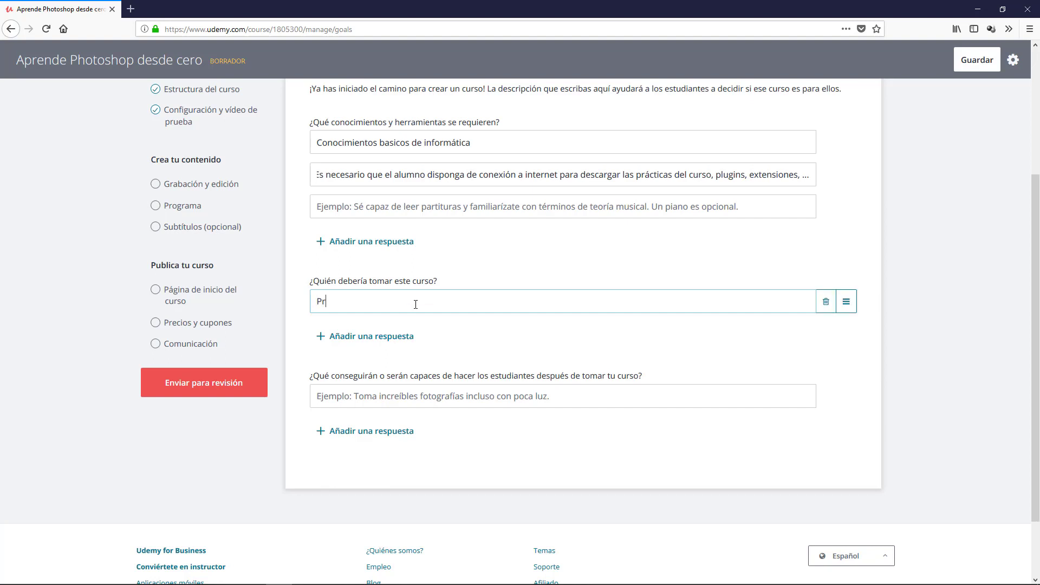
text(incipiantes en el uso de Photoshop)
key(Return)
text(Personas que)
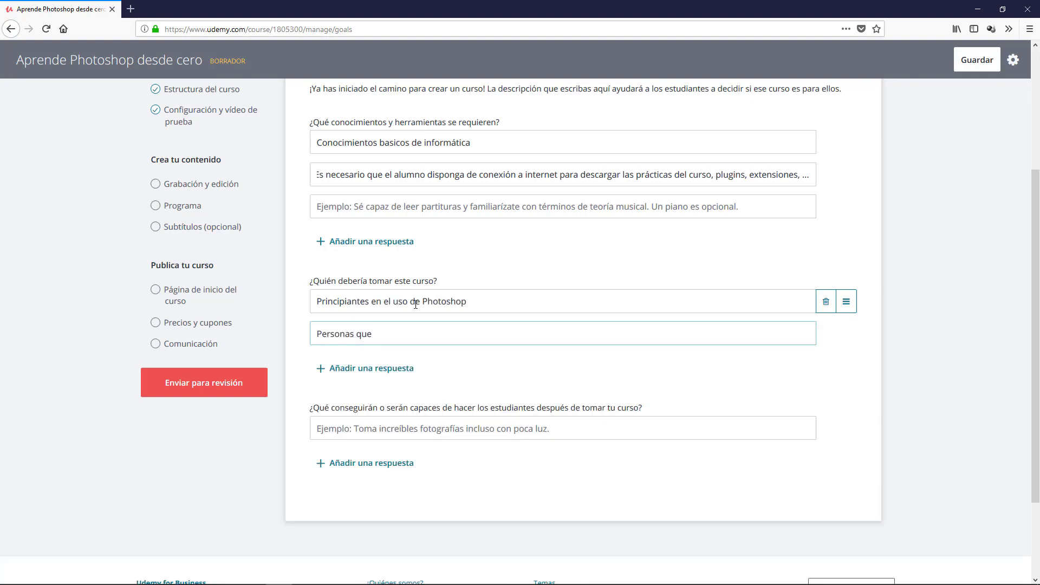
text( quieran aprender diseño gráfico)
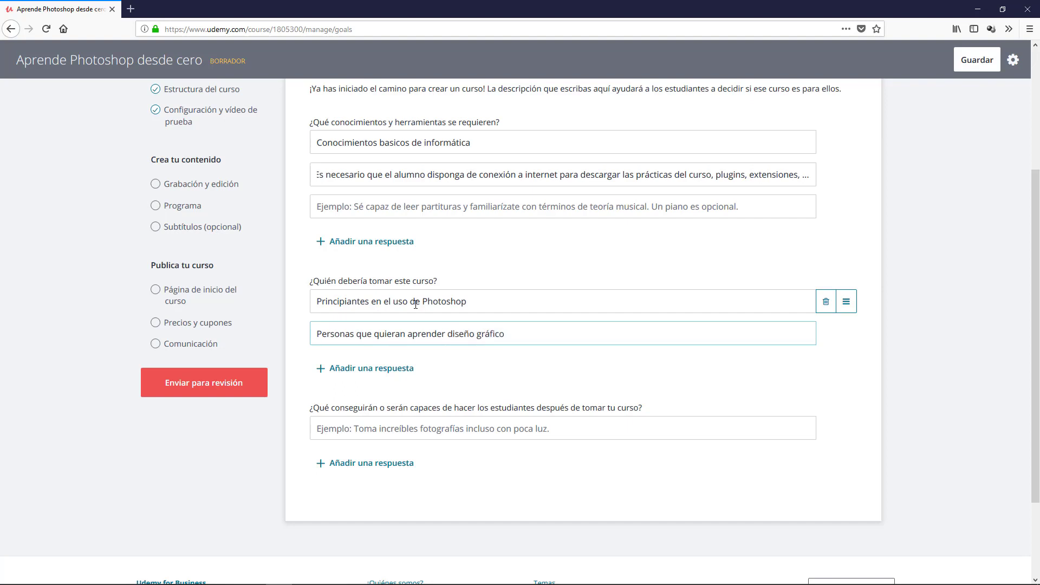
text( con Photoshop)
key(Return)
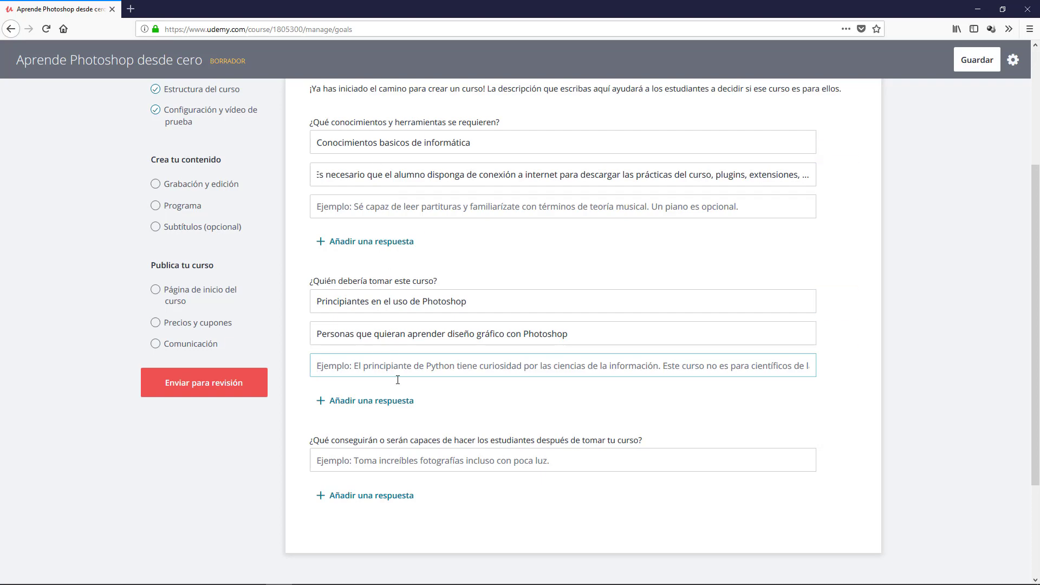
Enter "Diseñar tu propios banners, imágenes, editar fotografías, ..." as the first thing students will be able to do after the course.
scroll(380, 368, down, 3)
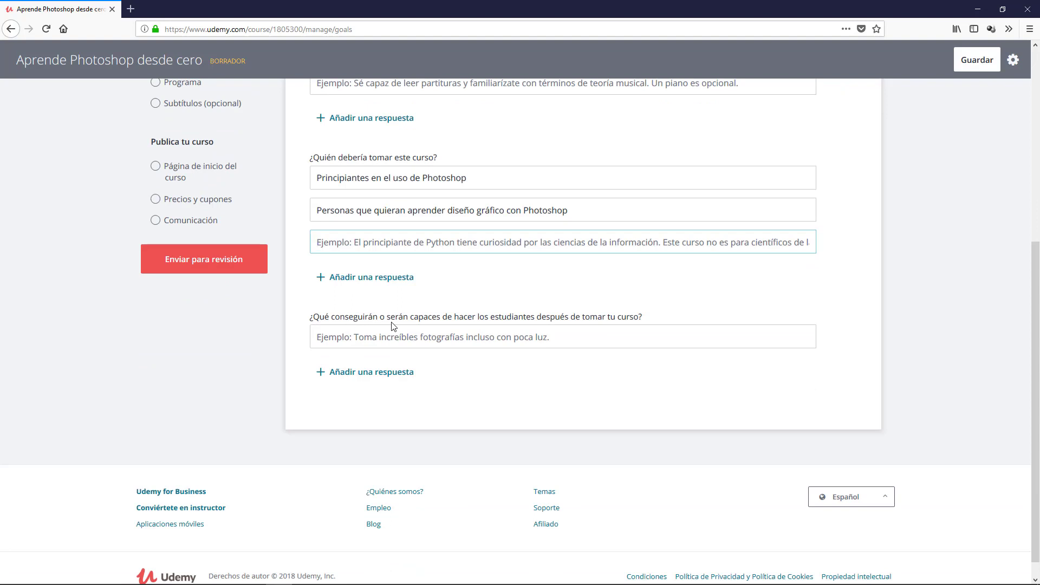
click(414, 340)
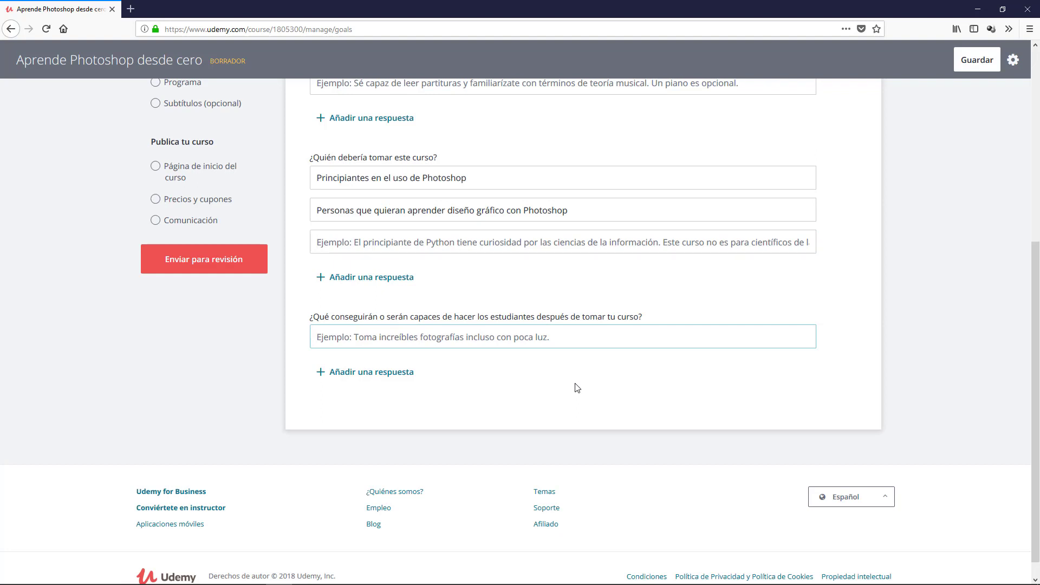
text(Diseñar tu propios gra)
key(BackSpace)
key(BackSpace)
key(BackSpace)
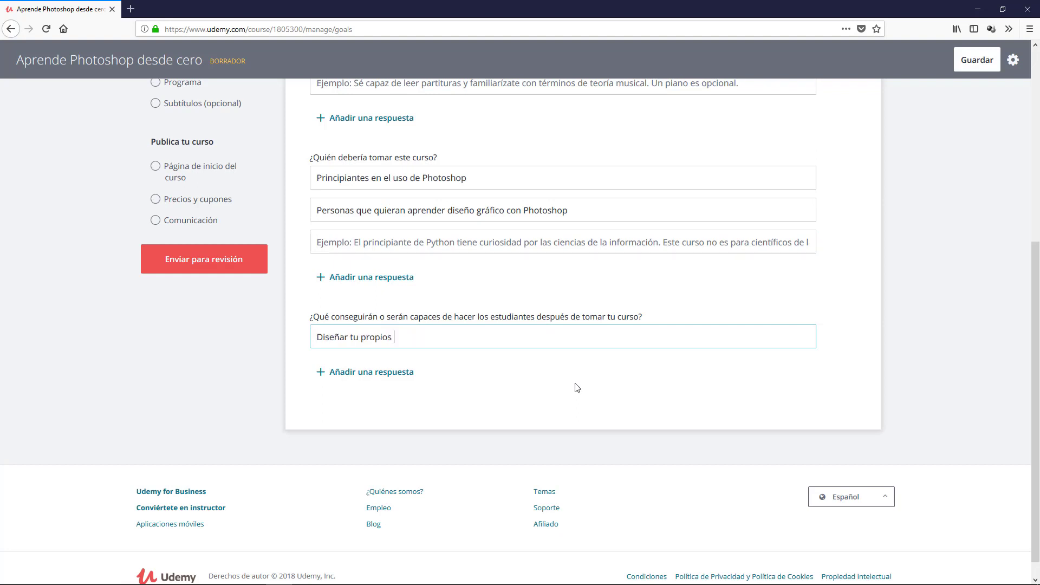
text(banners, imágenes, editar fotografías, ...)
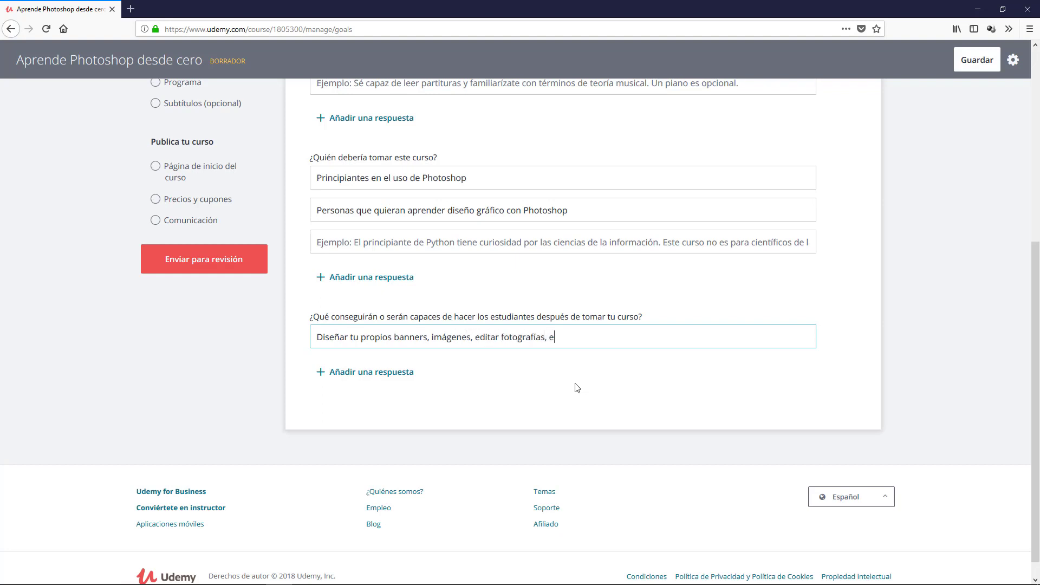
key(Return)
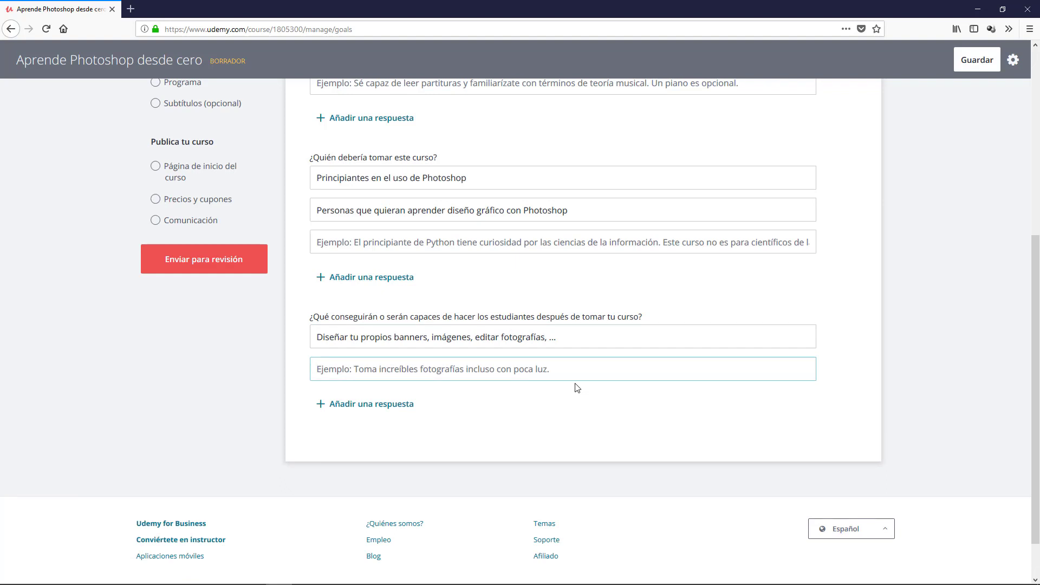
Add "Saber utilizar Photoshop como un profesional del diseño gráfico...." as the second thing students will achieve.
text(Saber utili)
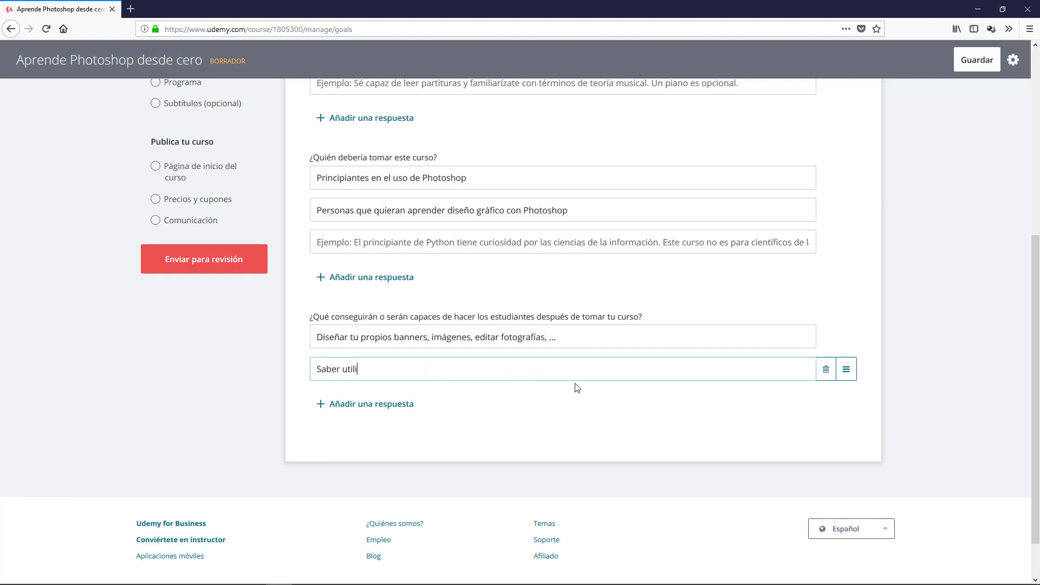
text(zar Photoshop como un profesional del ds)
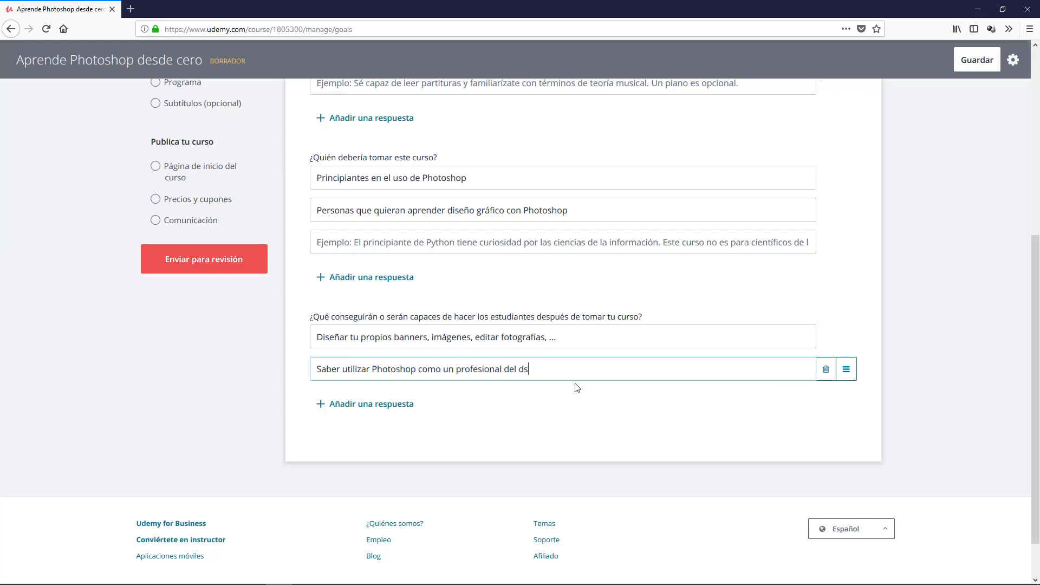
key(BackSpace)
text(iseño gráfi)
key(BackSpace)
text(....)
key(Return)
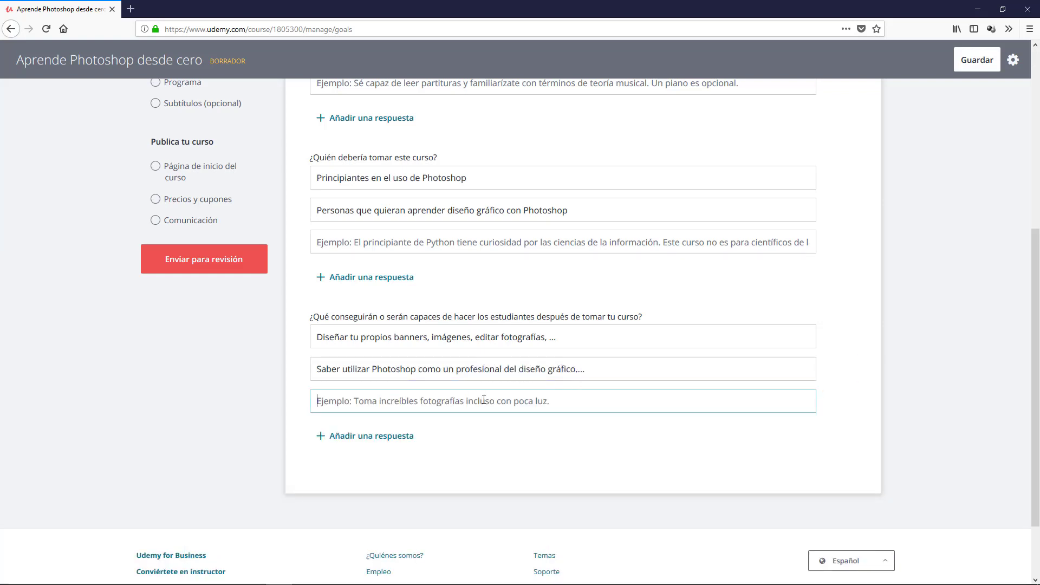
Review the answers to the three Estudiante objetivo questions and save them.
scroll(484, 401, up, 5)
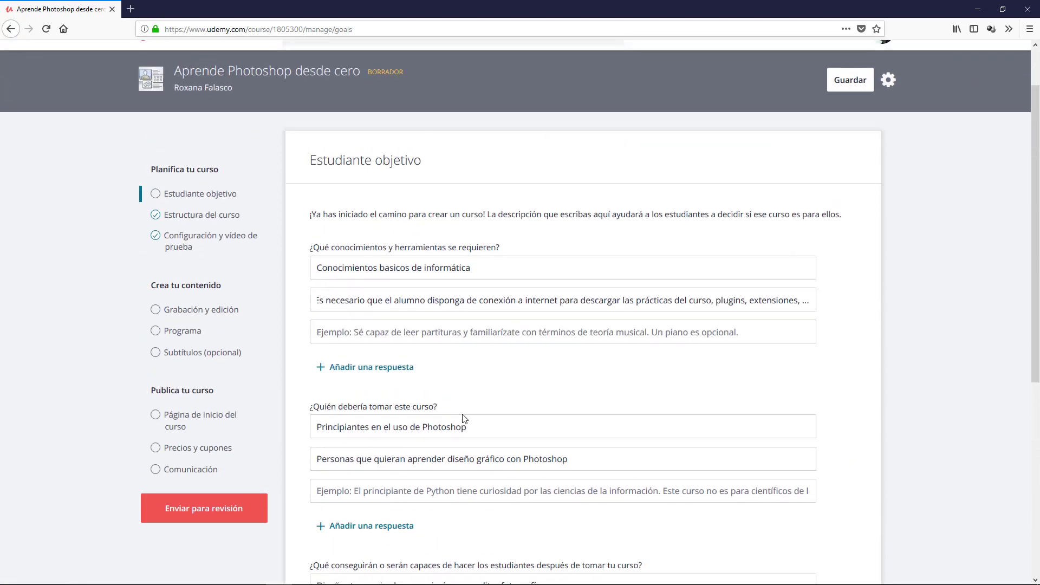
scroll(504, 423, down, 3)
scroll(389, 420, up, 2)
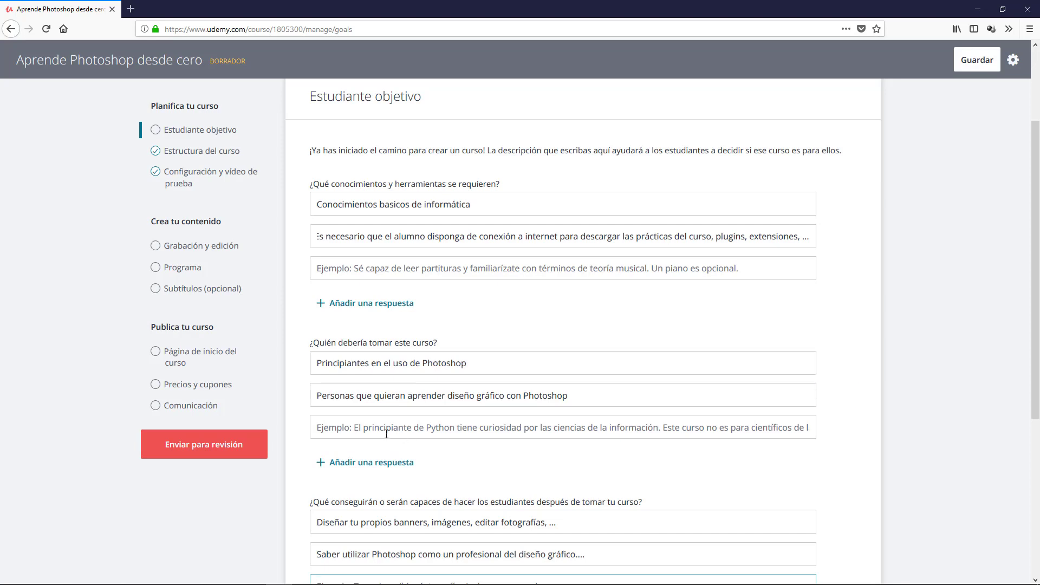
scroll(590, 347, up, 3)
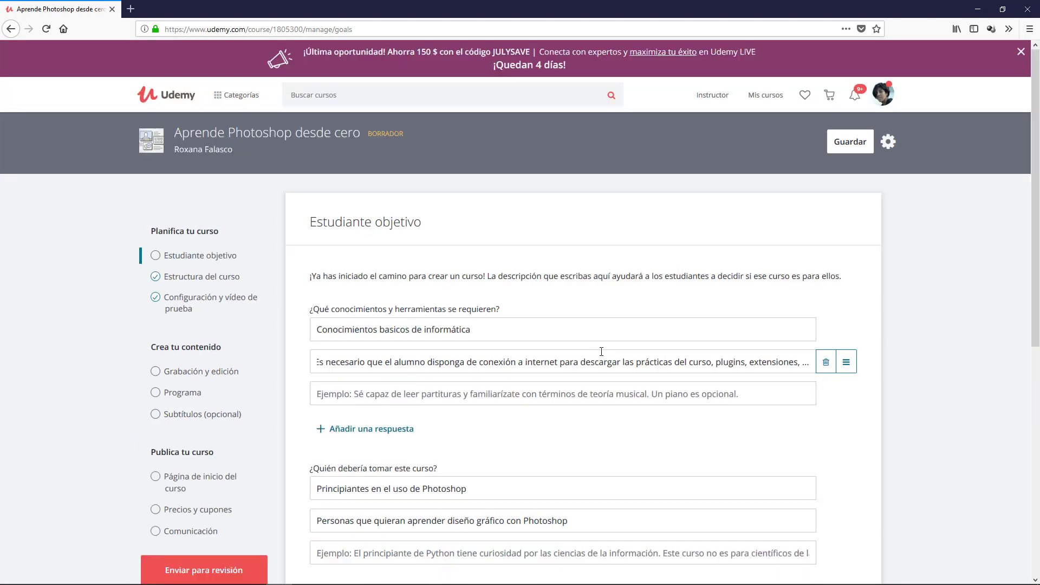
click(850, 142)
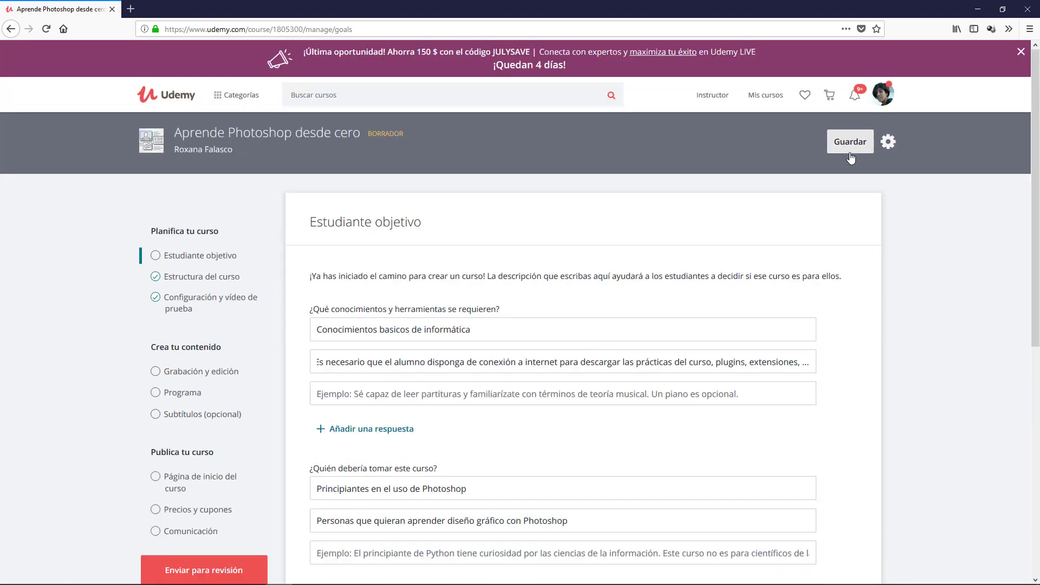
scroll(560, 242, down, 4)
scroll(734, 256, down, 3)
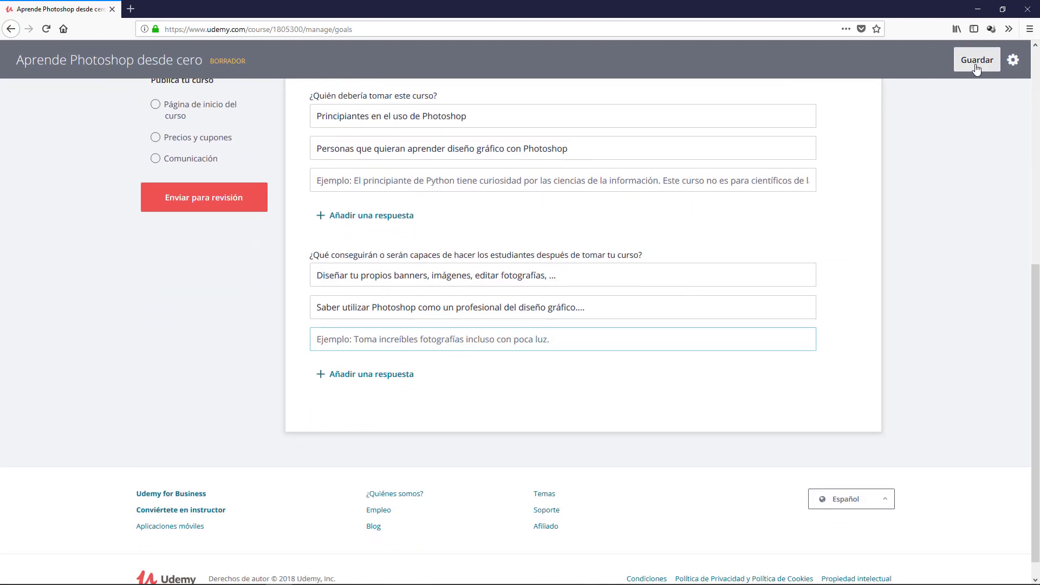
scroll(833, 246, up, 7)
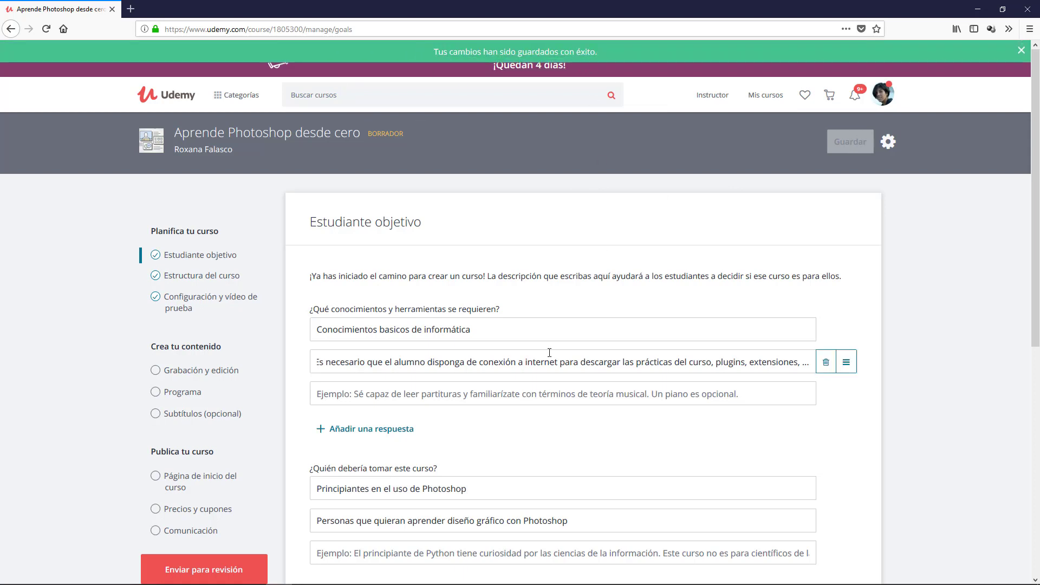
In Programa, title section 1 "Introducción a Aprende photoshop desde 0" and save it with the objective "Breve introducción al curso de Photoshop desde 0".
scroll(396, 287, down, 3)
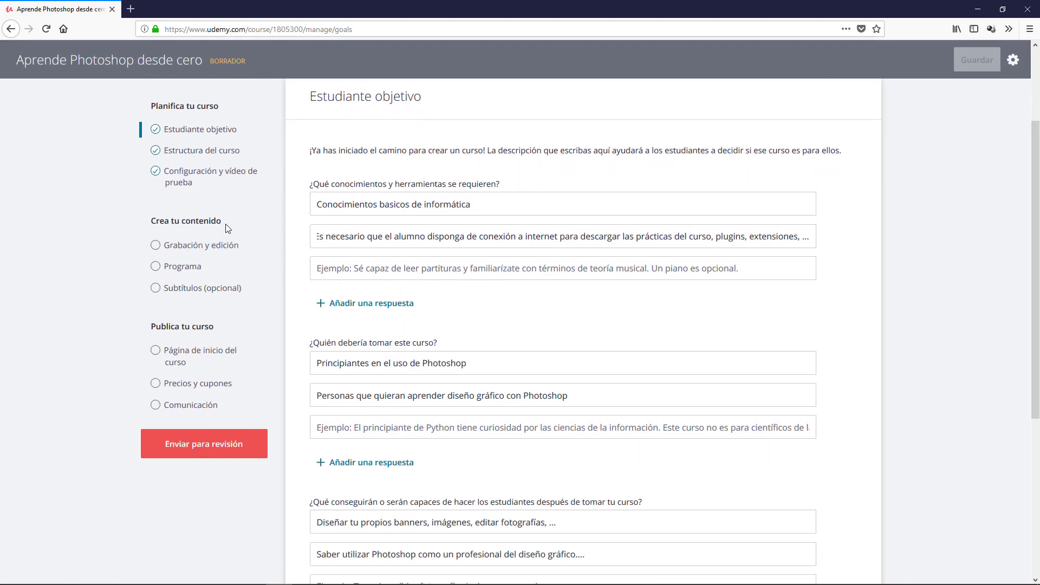
click(184, 268)
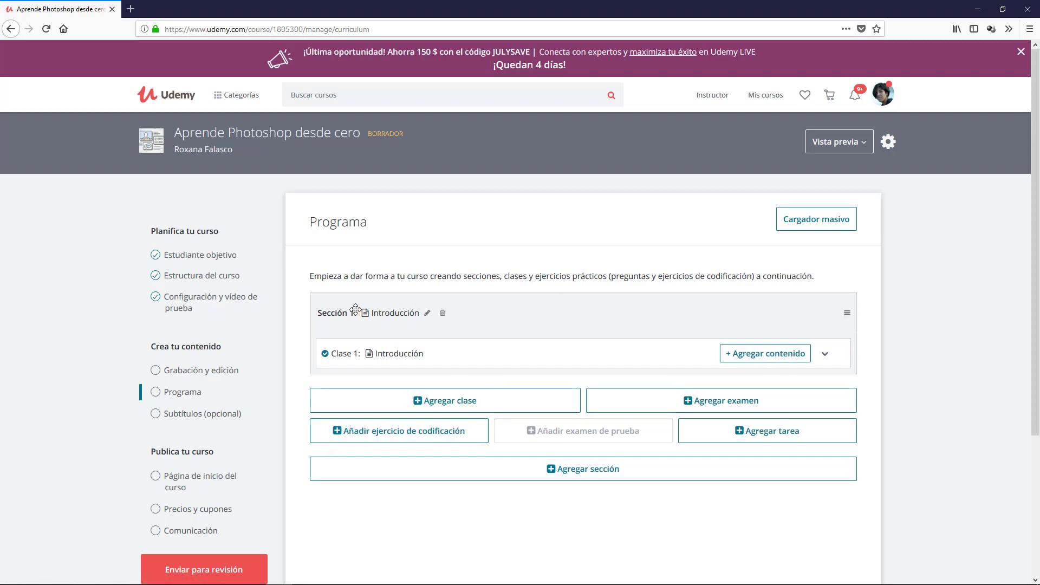
click(428, 314)
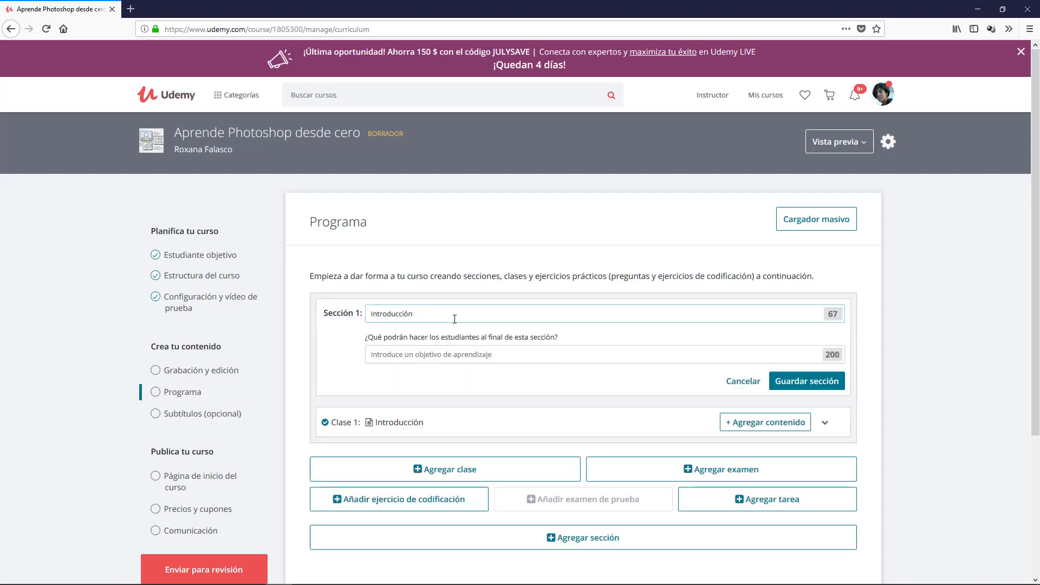
text(a Aprende photoshop desde 0)
click(530, 360)
text(Breve introducción)
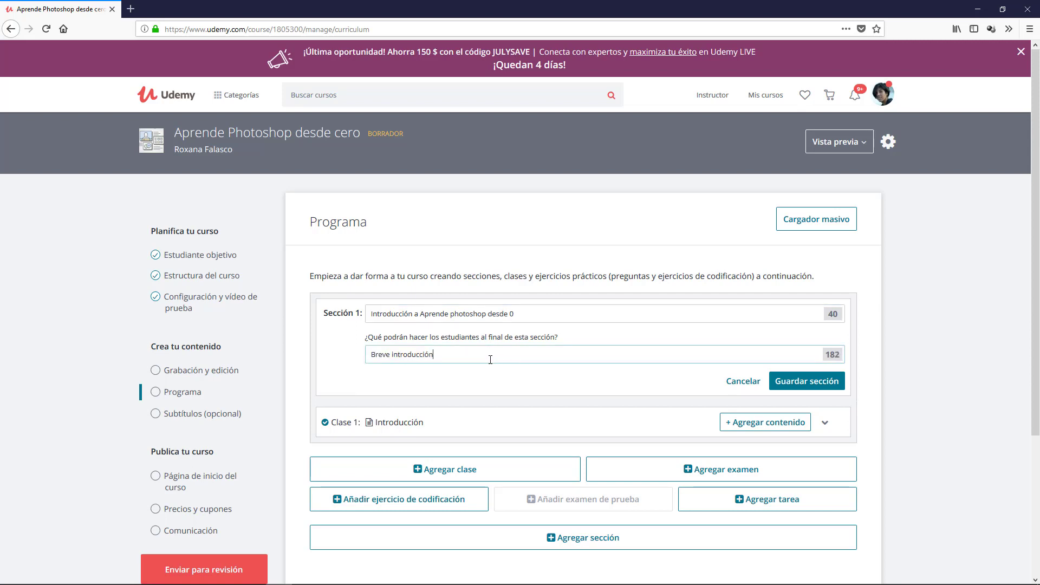
text( al curso de Photoshop desde 0)
drag(536, 355, 330, 355)
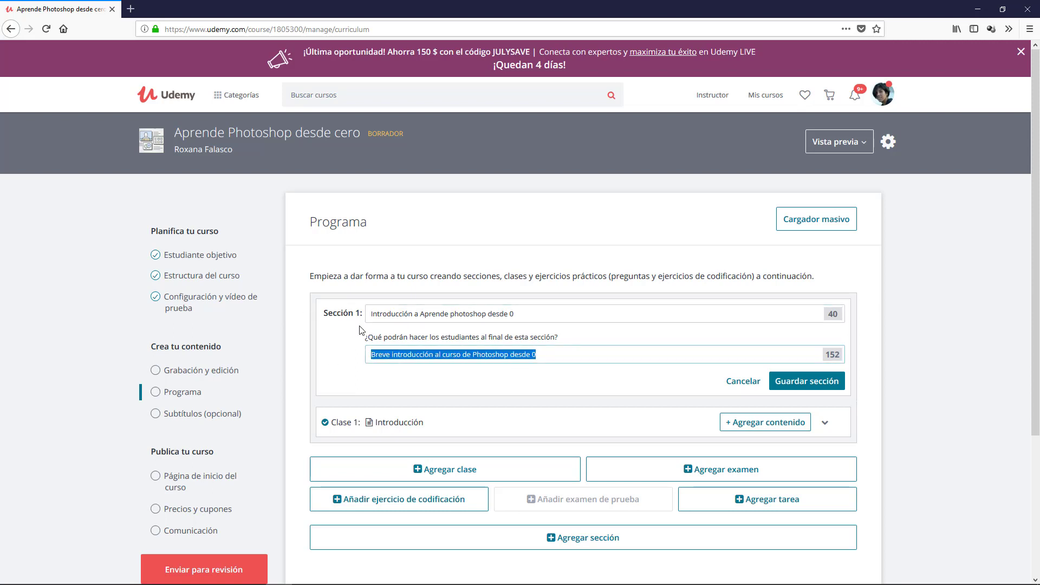
click(810, 382)
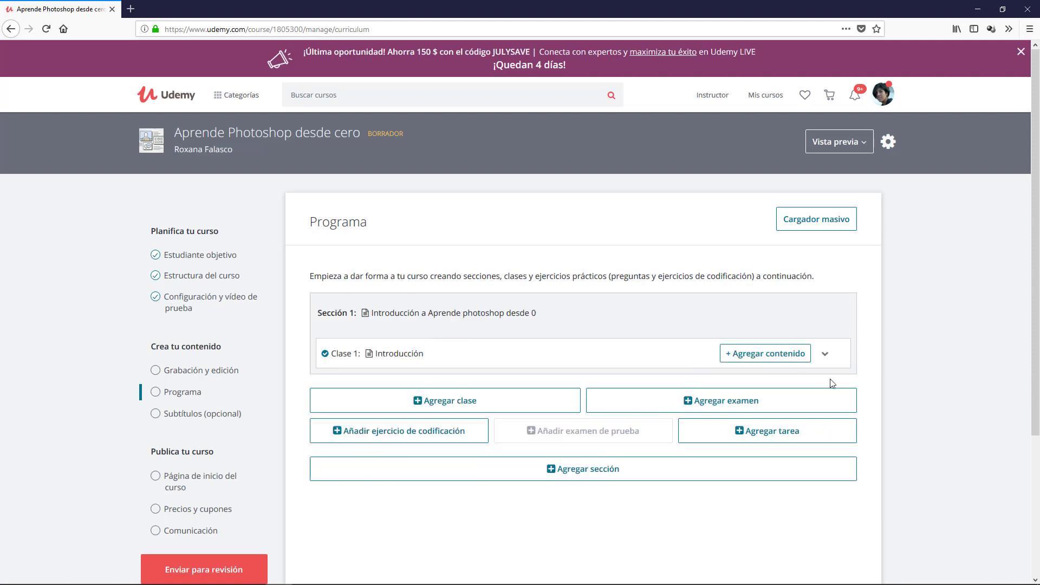
Rename Clase 1 of the first section as "Bienvenido/a al curso de Photoshop desde 0" and save the class.
scroll(429, 341, down, 2)
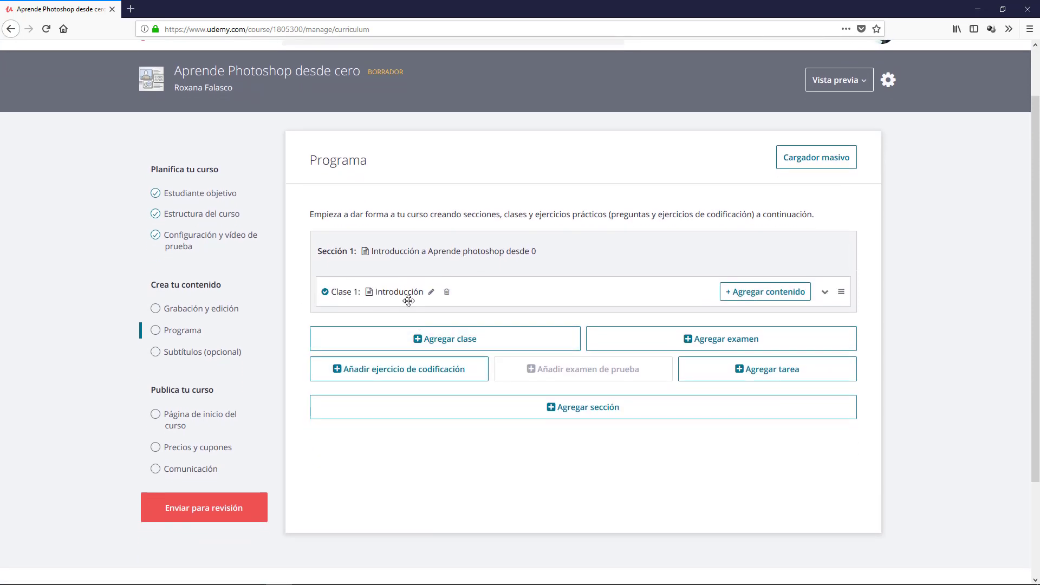
click(432, 291)
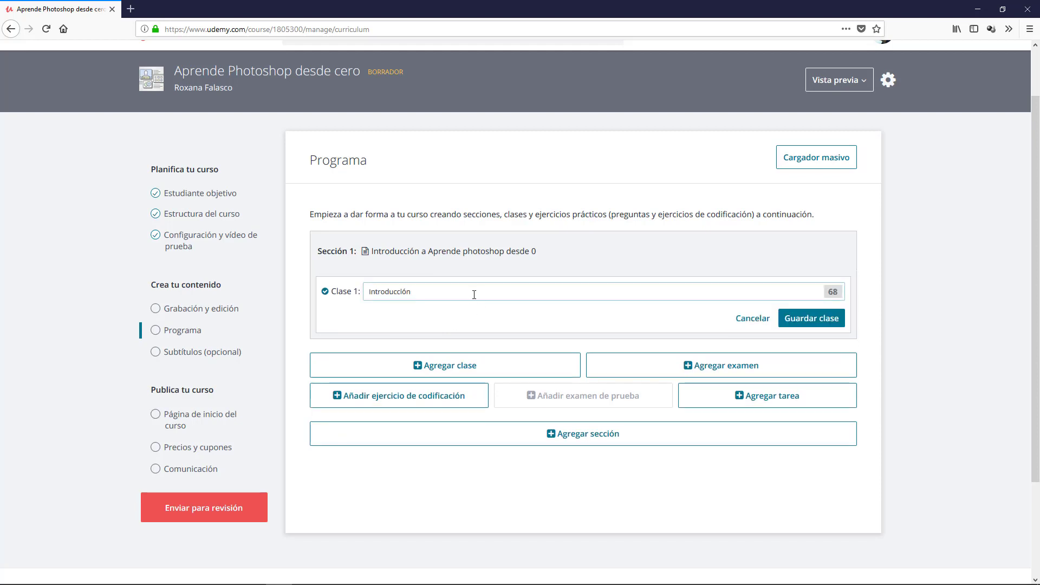
key(ctrl+a)
key(BackSpace)
text(Bienvenido /a al curso de Photoshop desde)
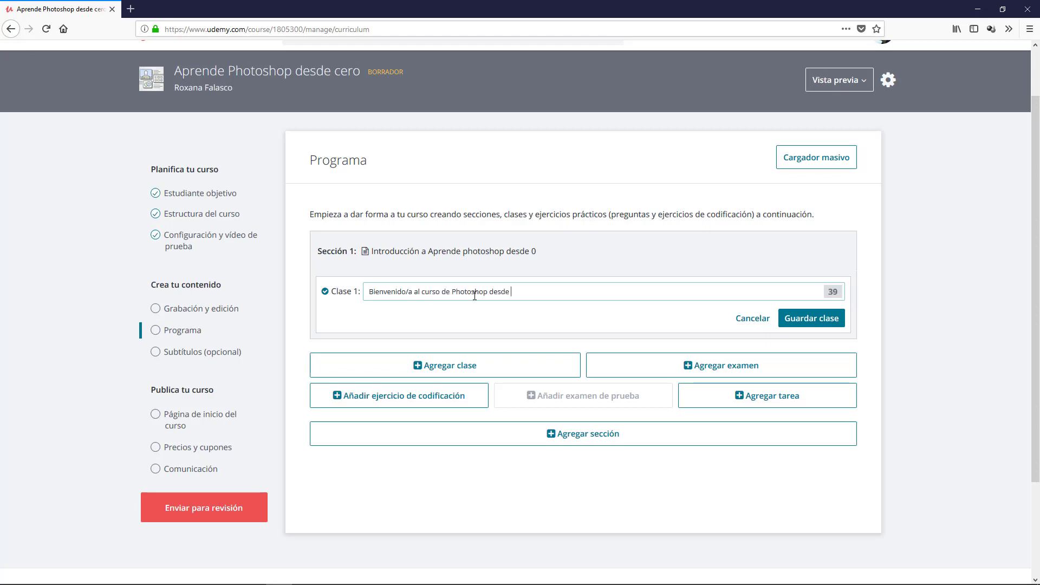
click(812, 318)
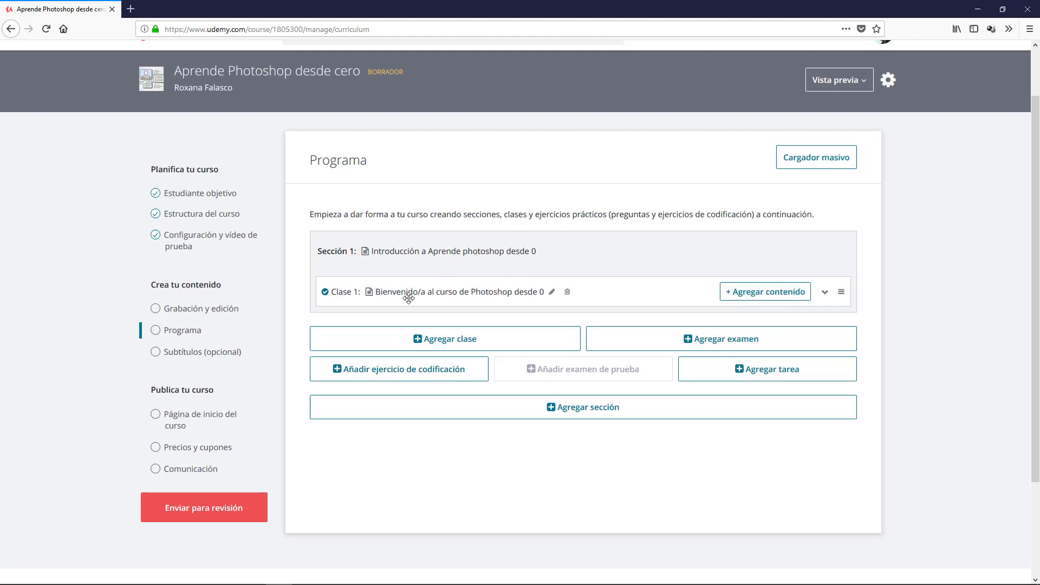
Start adding content to Clase 1 and read the support article on choosing the right class format.
click(747, 294)
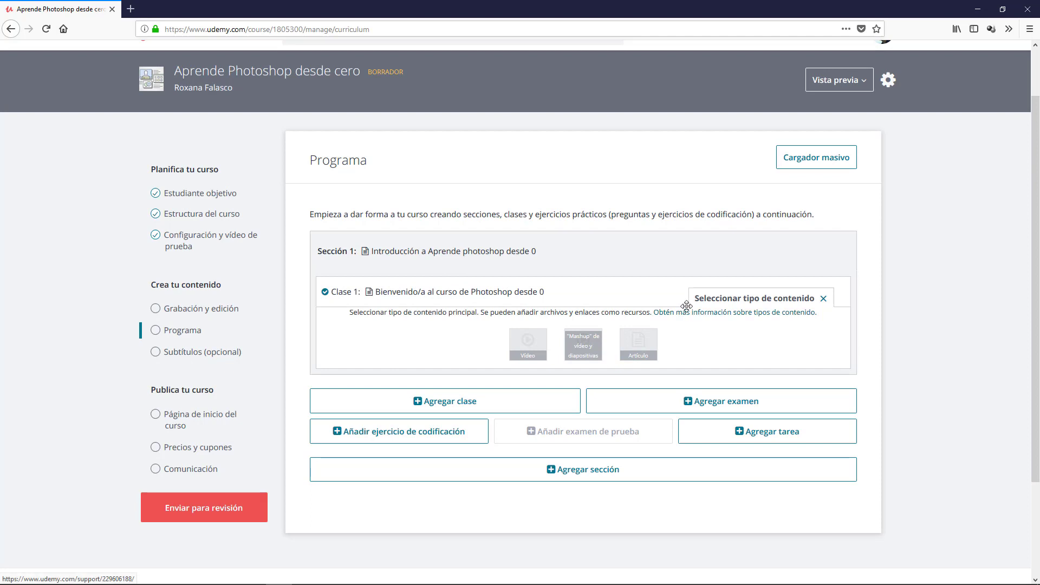
click(765, 317)
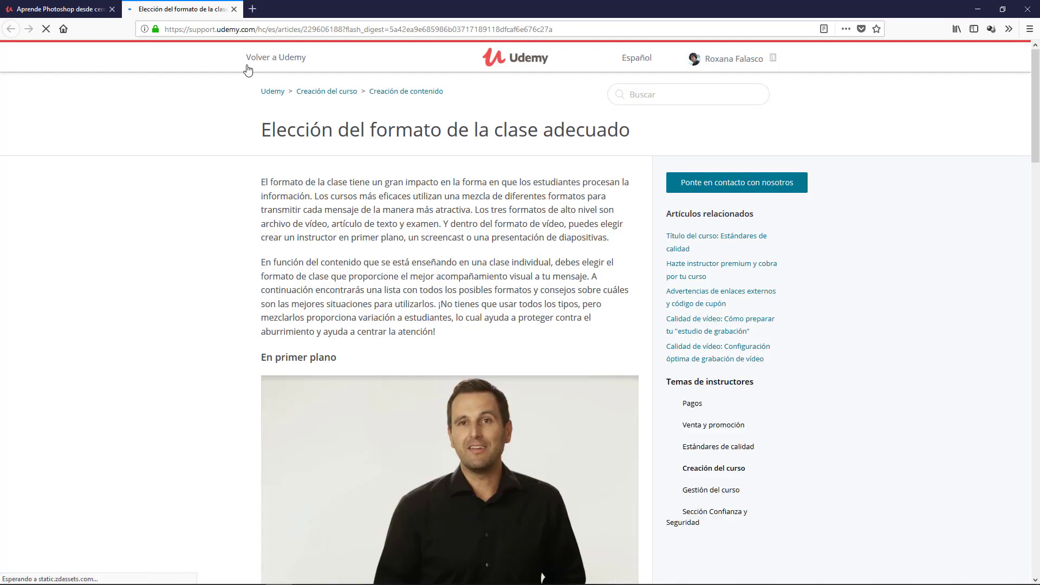
scroll(250, 311, down, 10)
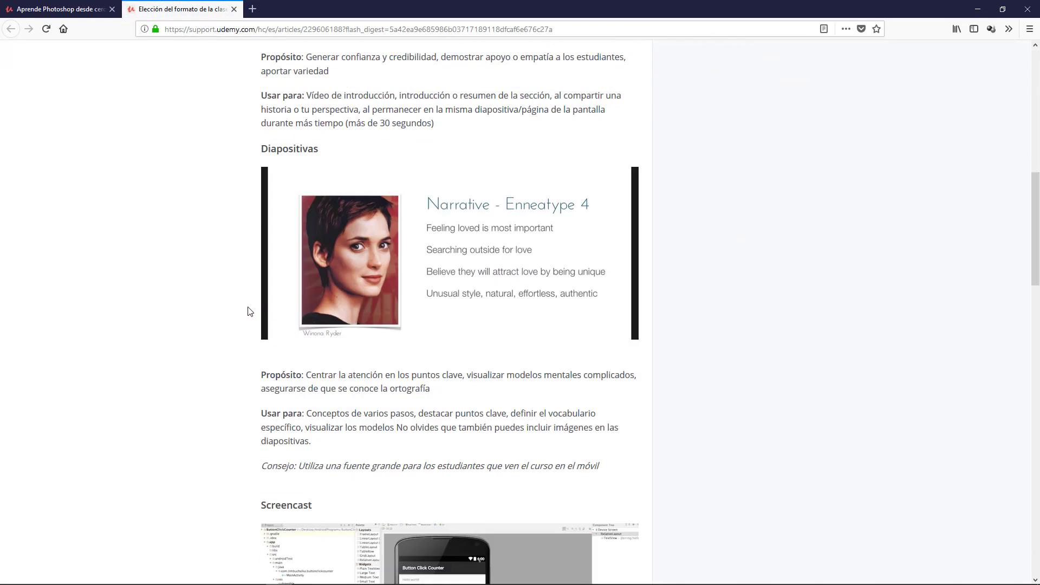
scroll(248, 311, down, 10)
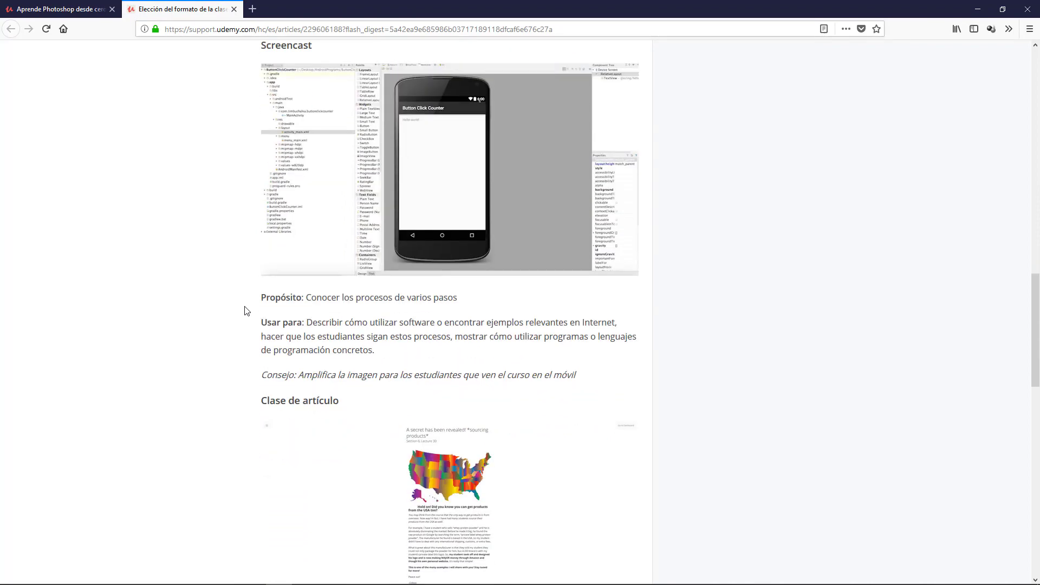
scroll(248, 311, down, 10)
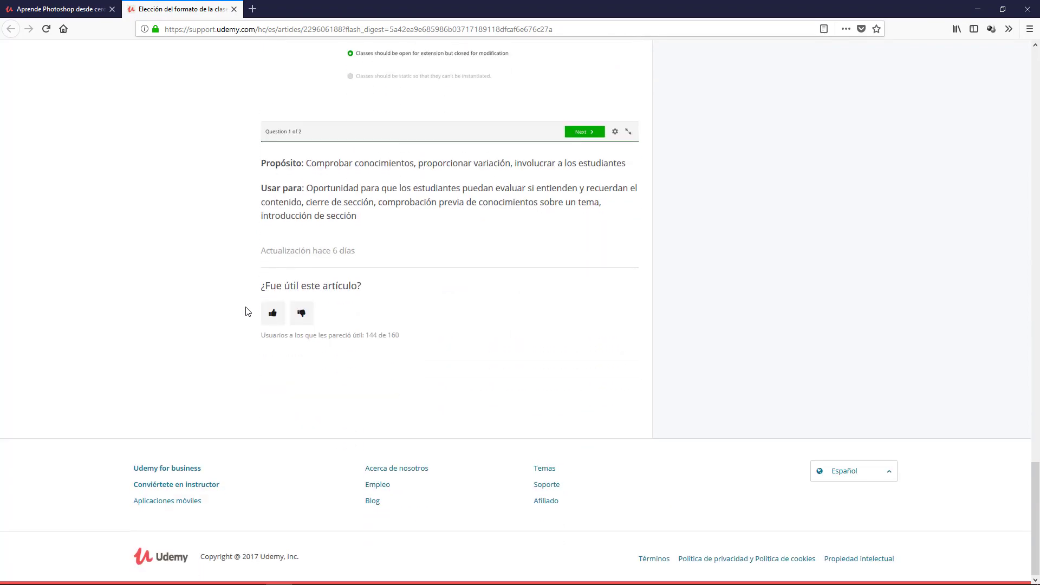
Choose video as the content type for Clase 1, upload curso-inkscape.mp4 and check the processing note.
click(528, 344)
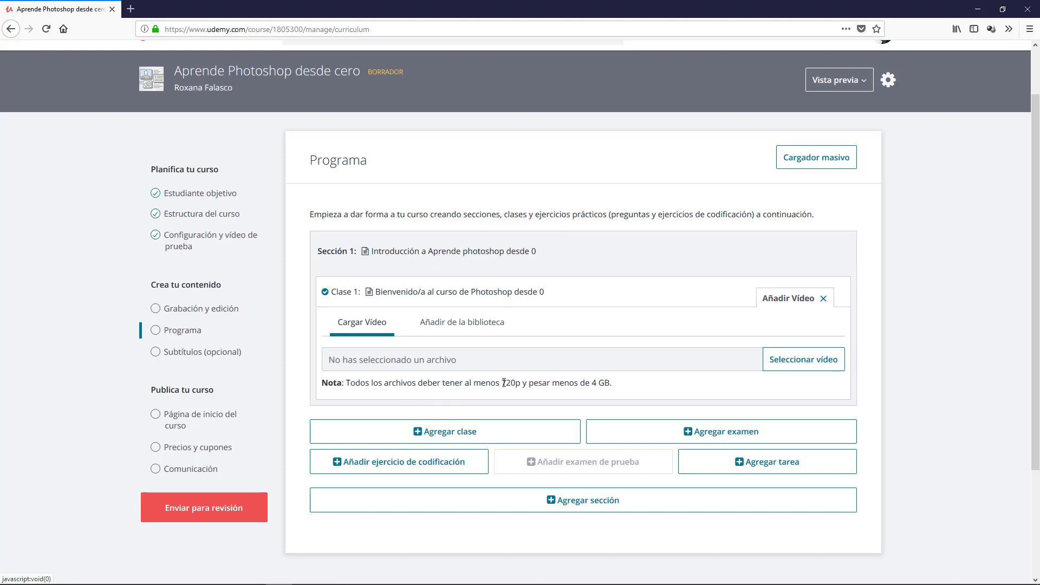
drag(503, 383, 518, 383)
mouse_move(624, 383)
mouse_down()
mouse_move(508, 383)
mouse_move(616, 389)
mouse_up()
click(803, 360)
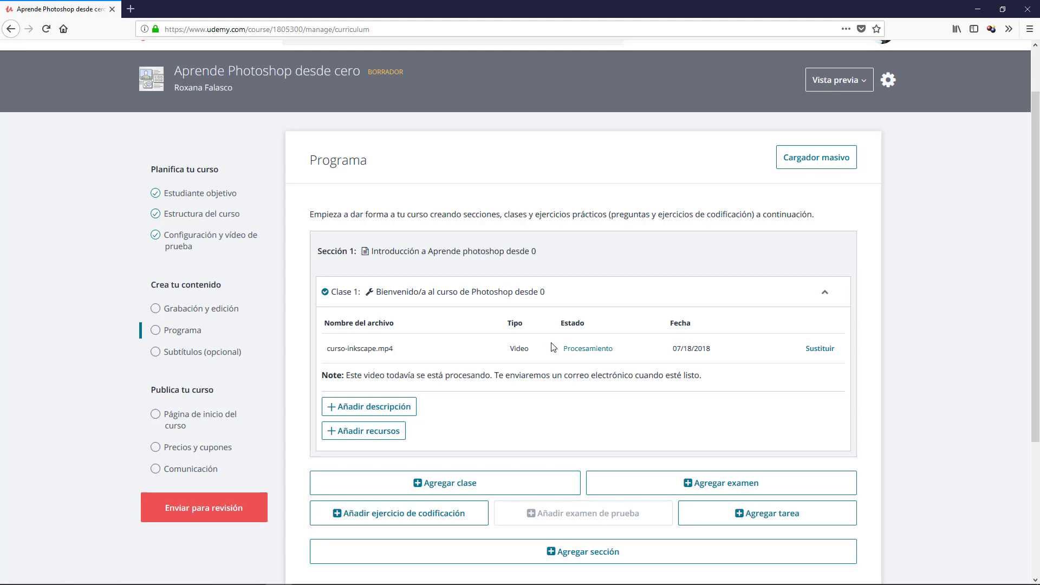
mouse_move(497, 375)
mouse_down()
mouse_move(692, 379)
mouse_move(492, 371)
mouse_up()
click(711, 379)
click(494, 374)
Save the Clase 1 description "Te doy la bienvenida a mi curso de Photoshop desde cero donde aprenderás blablablab......".
click(377, 408)
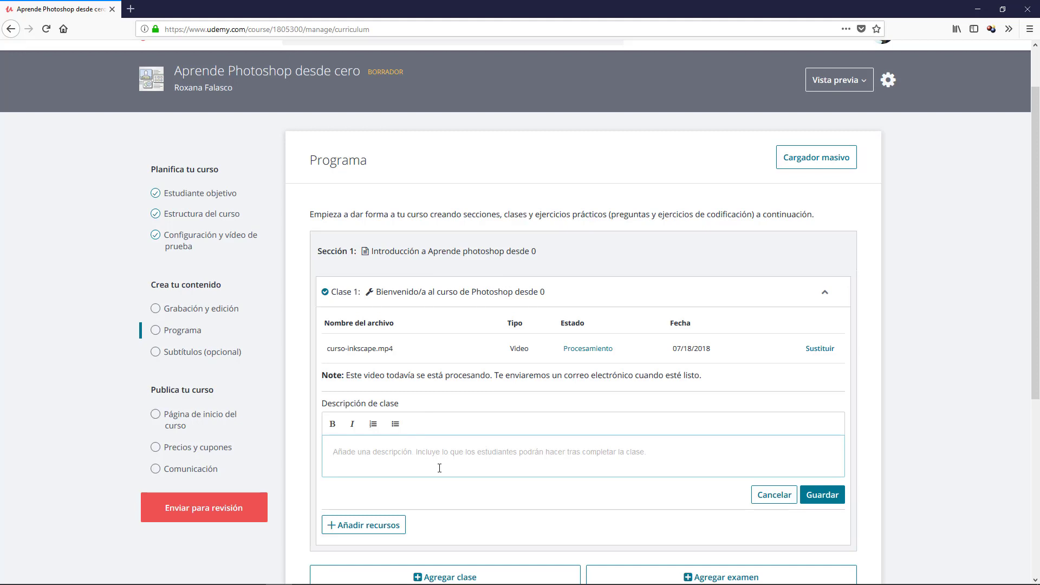
text(Te doy)
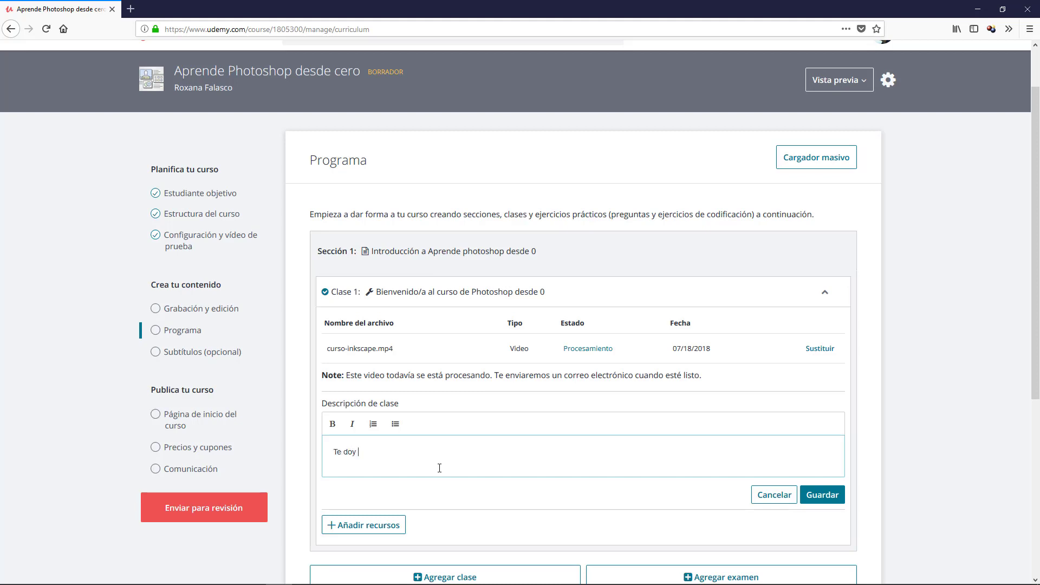
text( la bienvenida a mi curso de Photoshop desde cero donde aprenderás blablablab......)
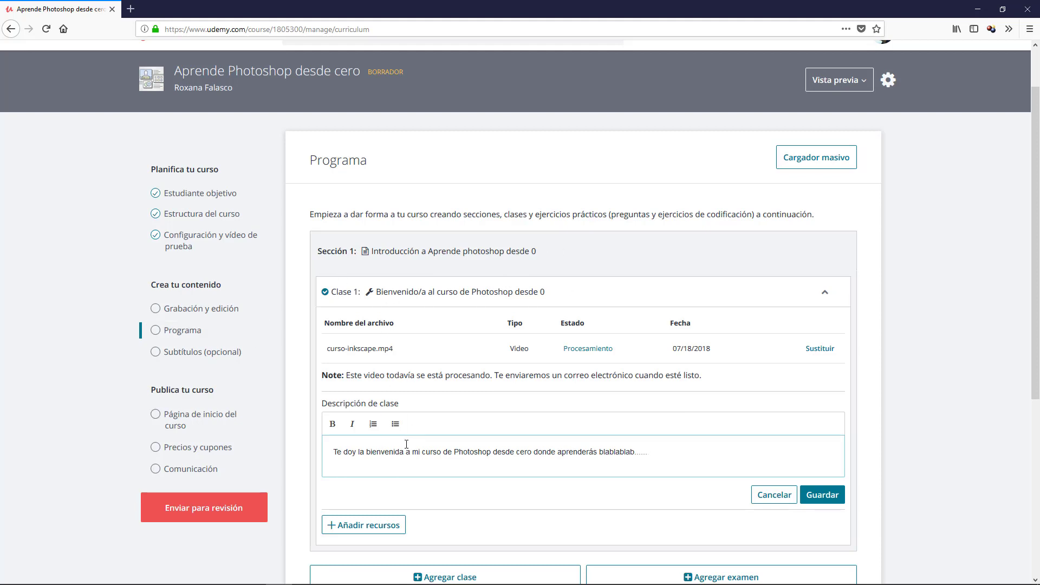
click(822, 495)
Examine the resource options for Clase 1: downloadable file, library files, external resource and source code.
scroll(769, 424, down, 3)
scroll(364, 374, up, 2)
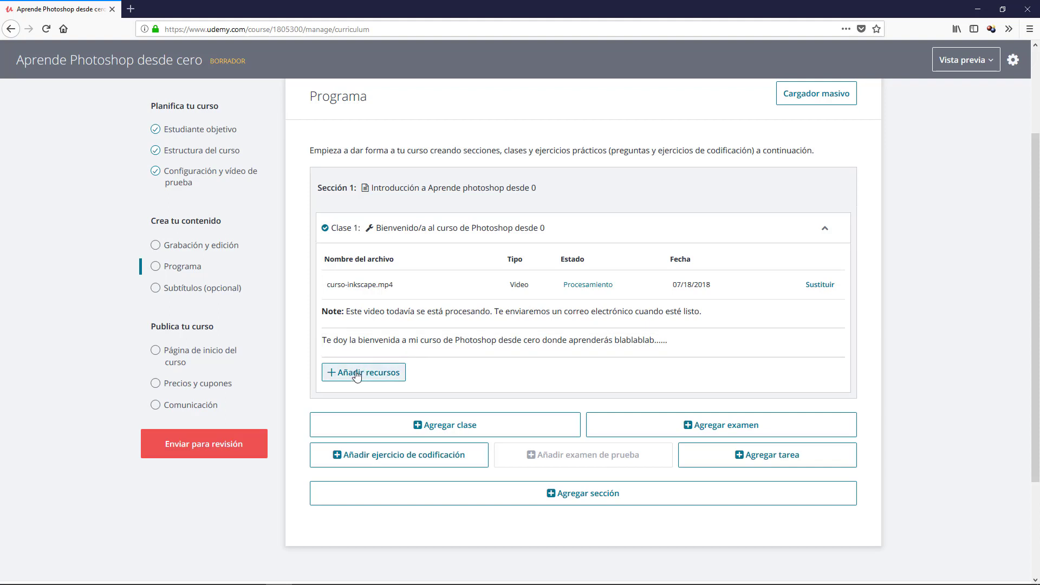
click(361, 373)
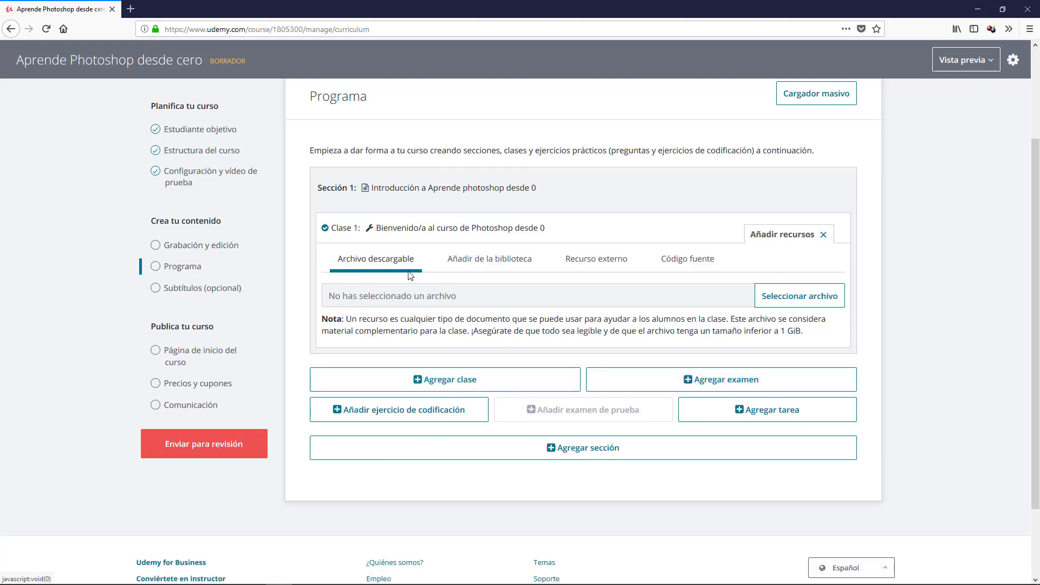
click(467, 266)
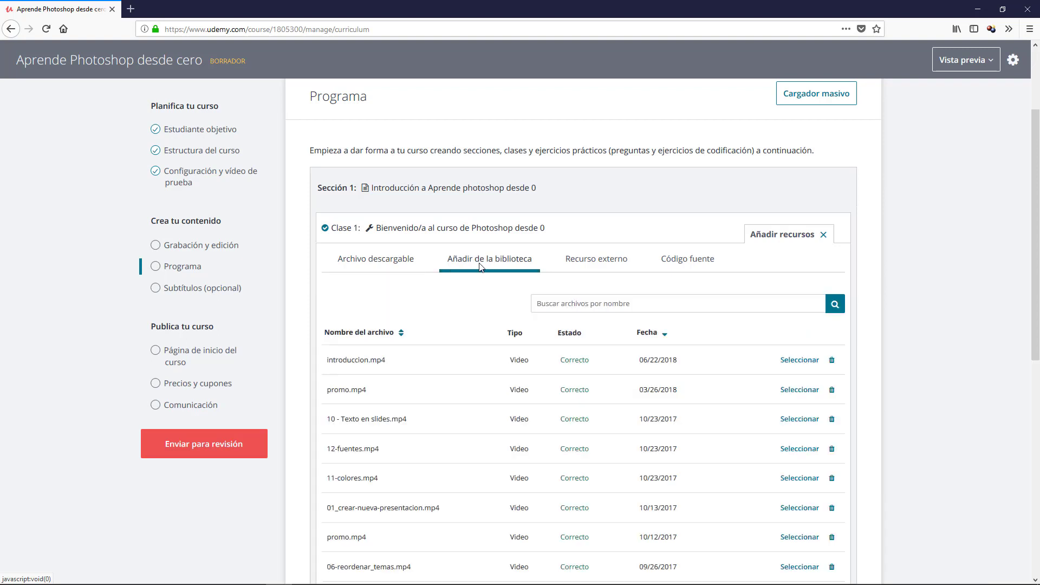
scroll(371, 370, down, 5)
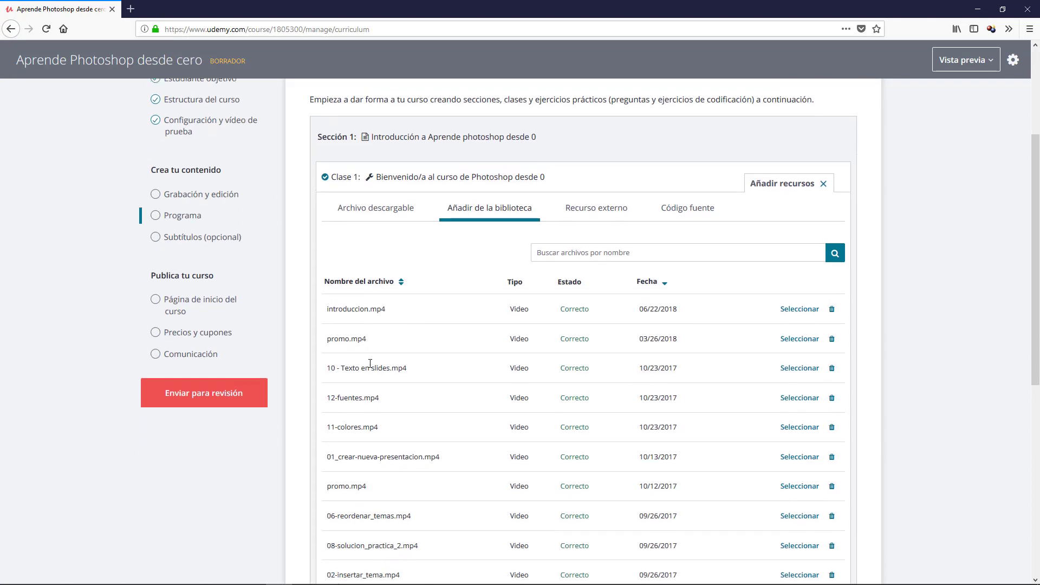
scroll(420, 377, up, 7)
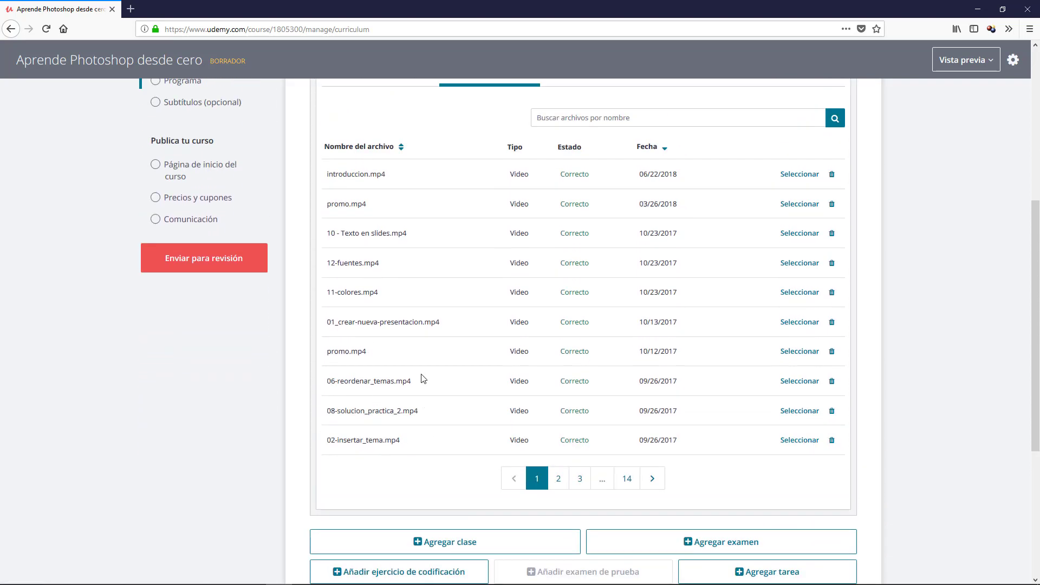
click(595, 387)
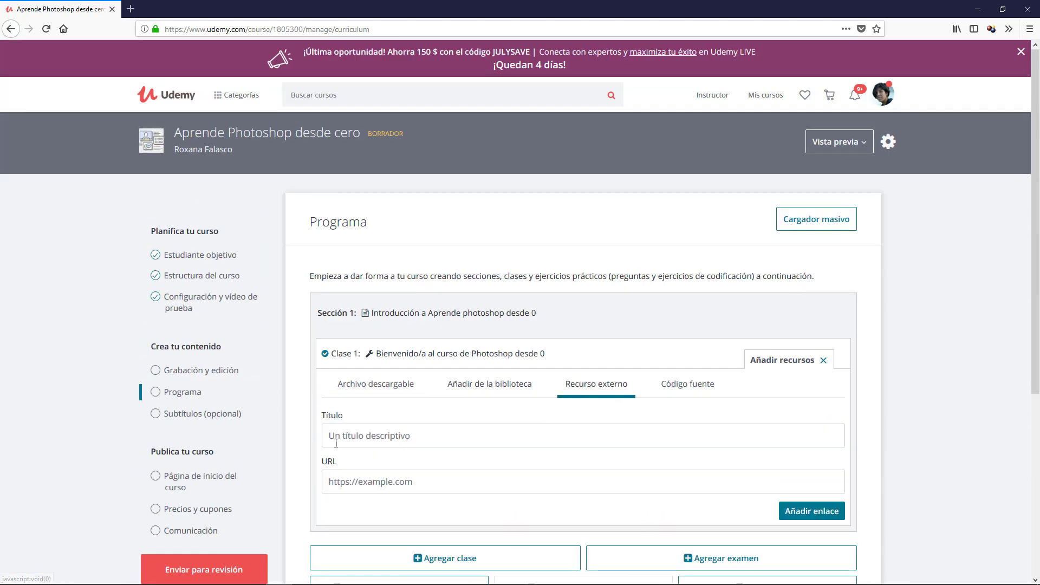
double_click(328, 461)
click(338, 481)
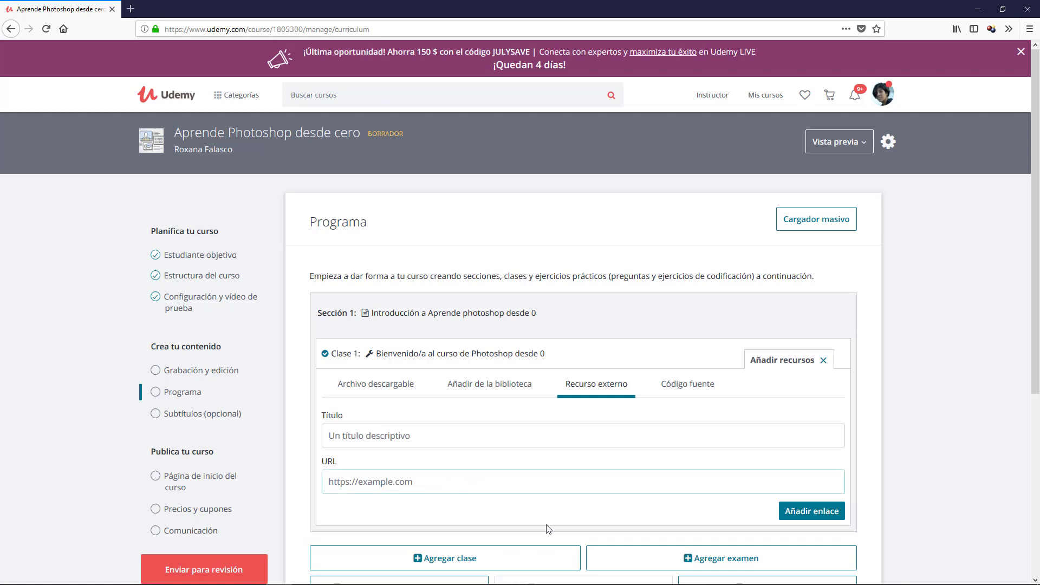
click(692, 389)
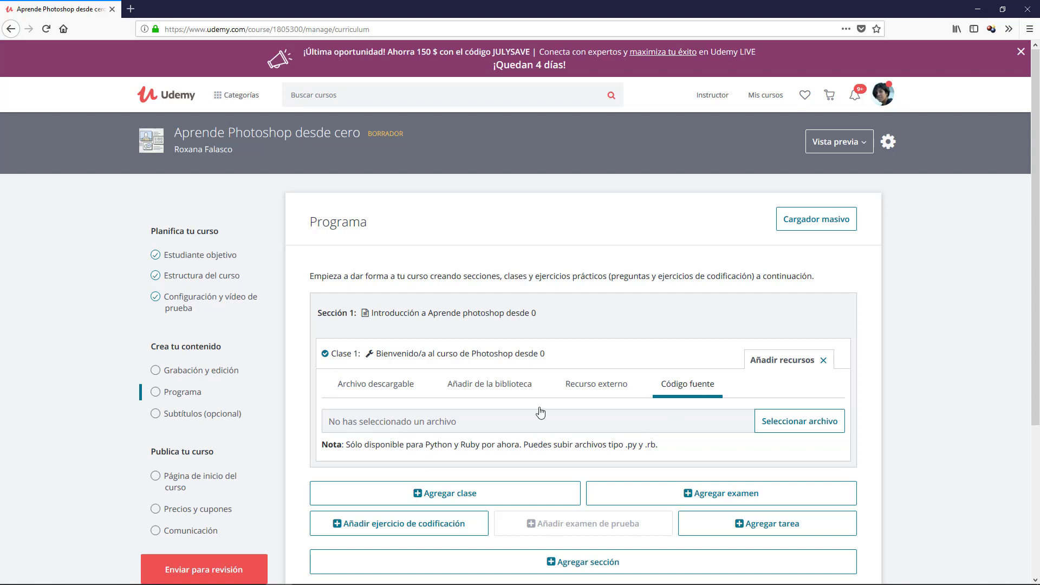
click(379, 390)
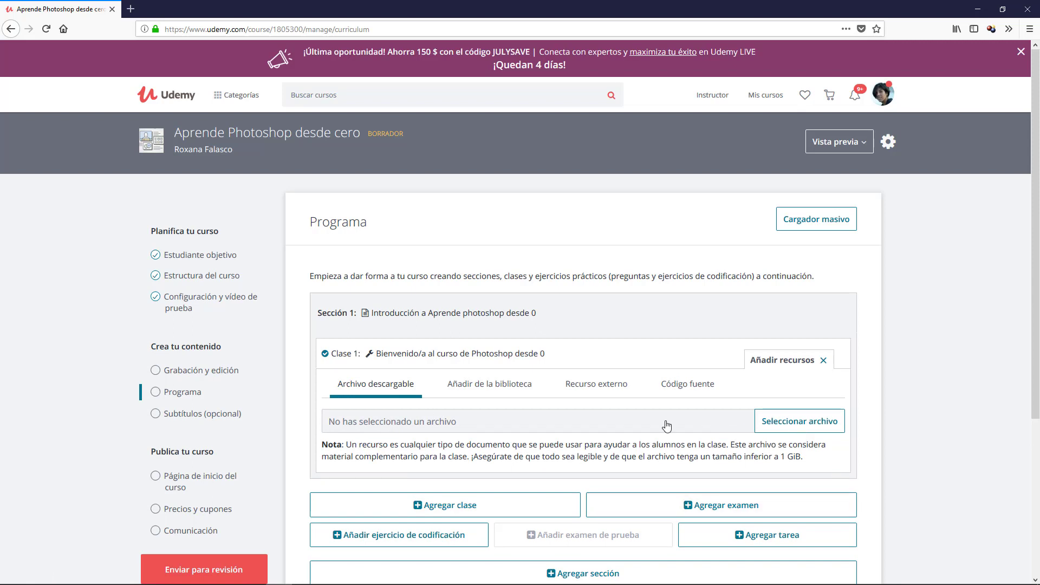
Add a new section titled "Seccion 2" to the programme, without a learning objective.
mouse_move(504, 352)
mouse_move(557, 388)
scroll(801, 455, down, 3)
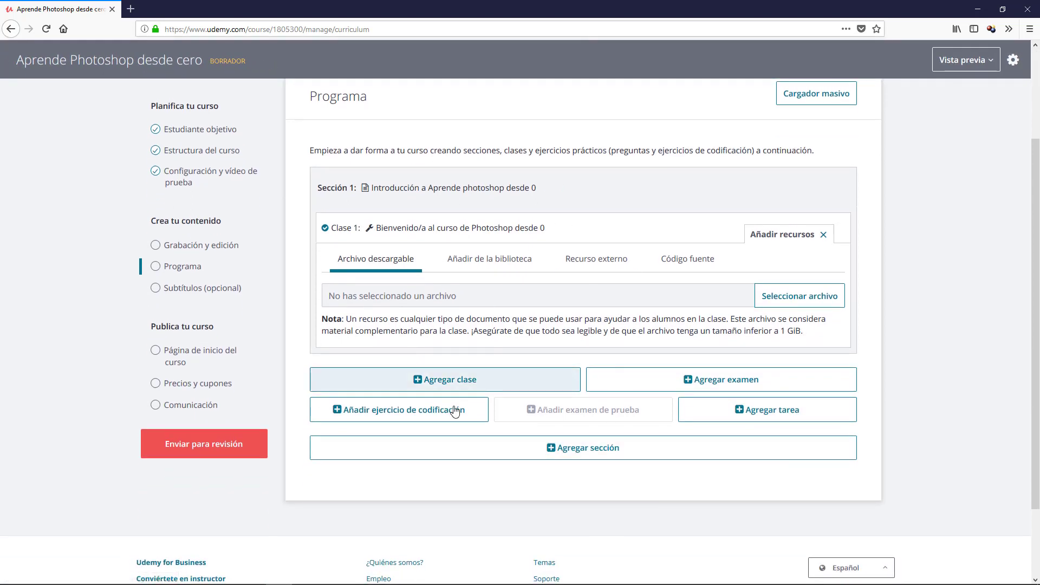
click(575, 451)
text(Seccion 2)
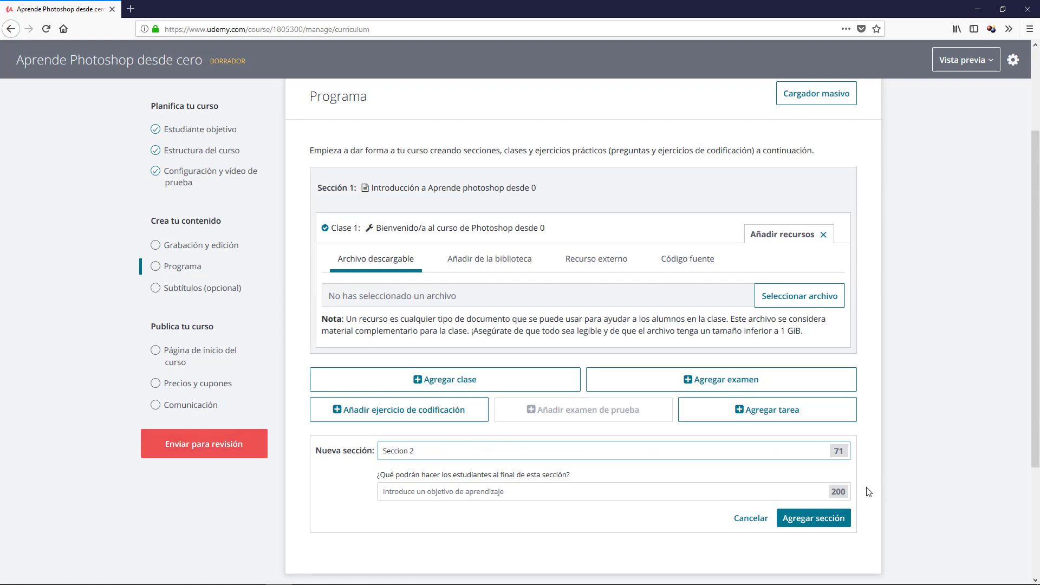
click(813, 518)
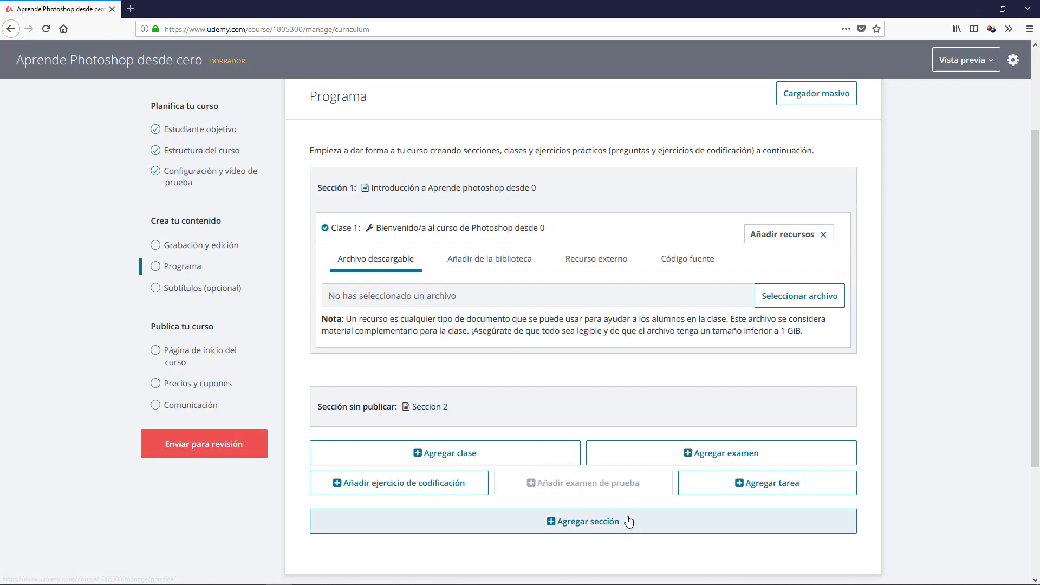
Add a class titled "clase 1" to Seccion 2.
click(417, 460)
text(clase 1)
key(ctrl+a)
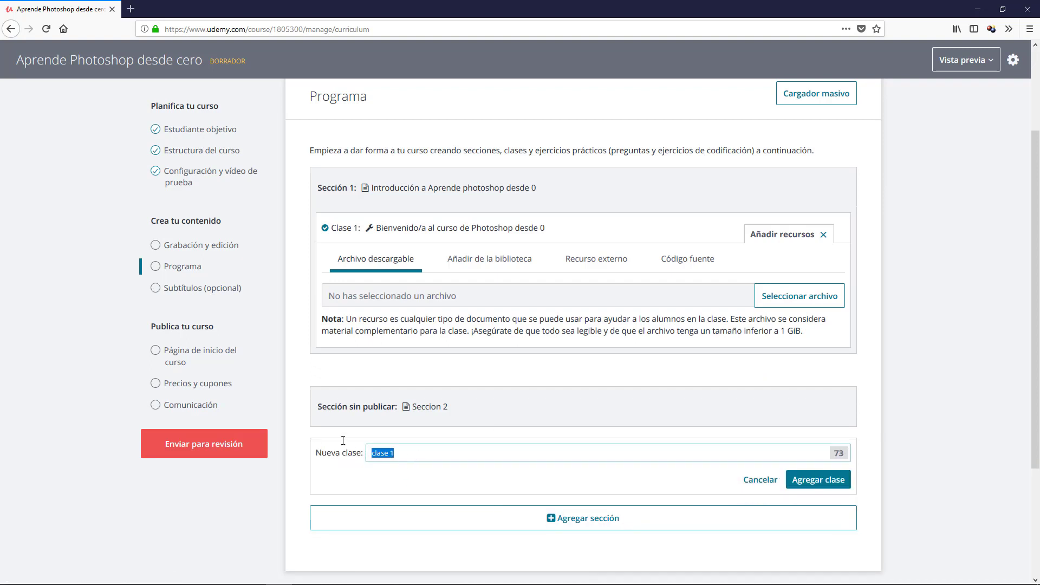
click(429, 460)
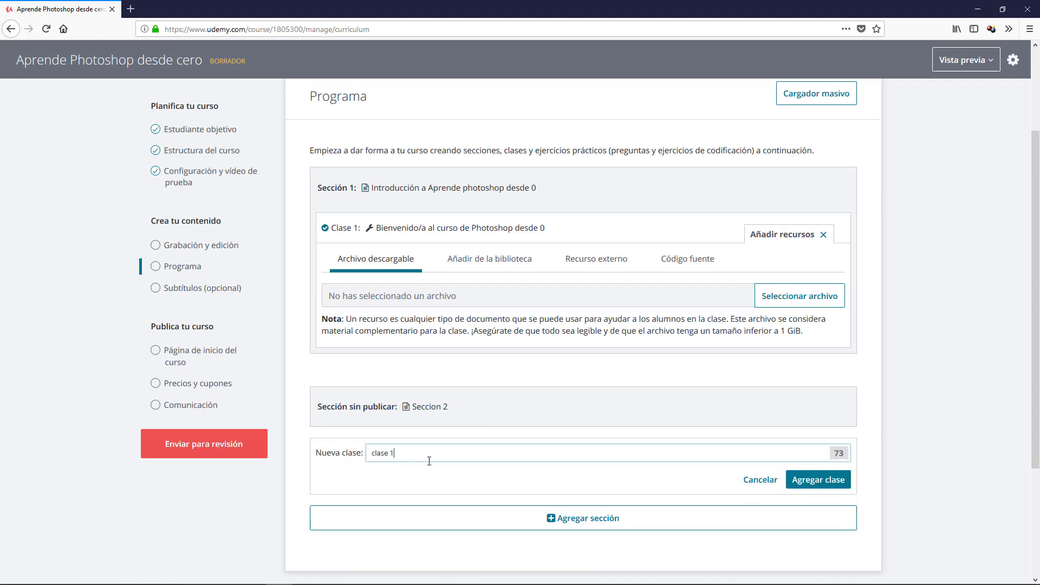
click(818, 479)
scroll(357, 417, down, 1)
scroll(357, 417, down, 1)
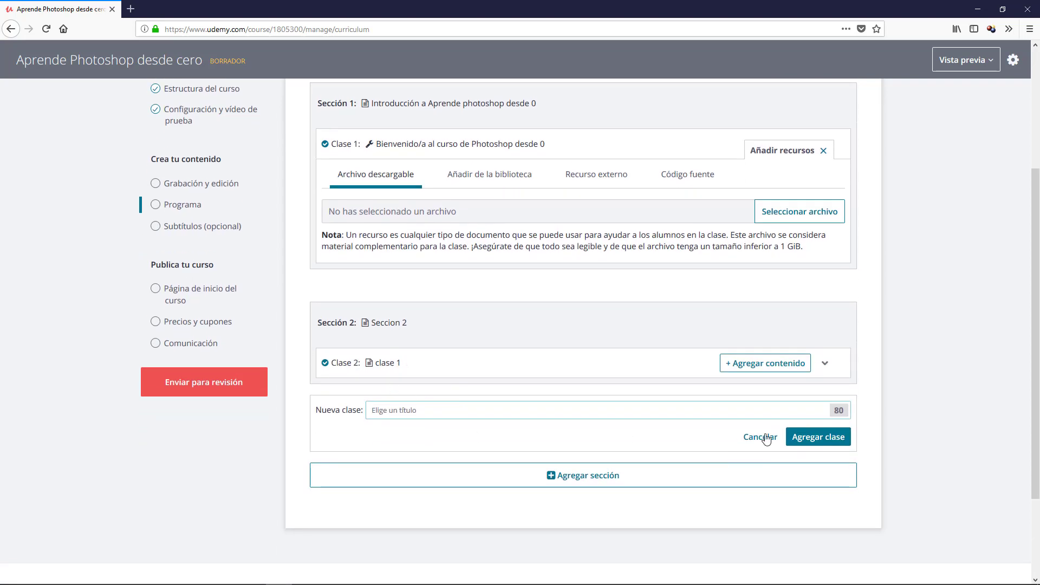
Add a section titled "Herramientas de Photoshop" containing the class "Clase Herramientas de pintura".
click(563, 474)
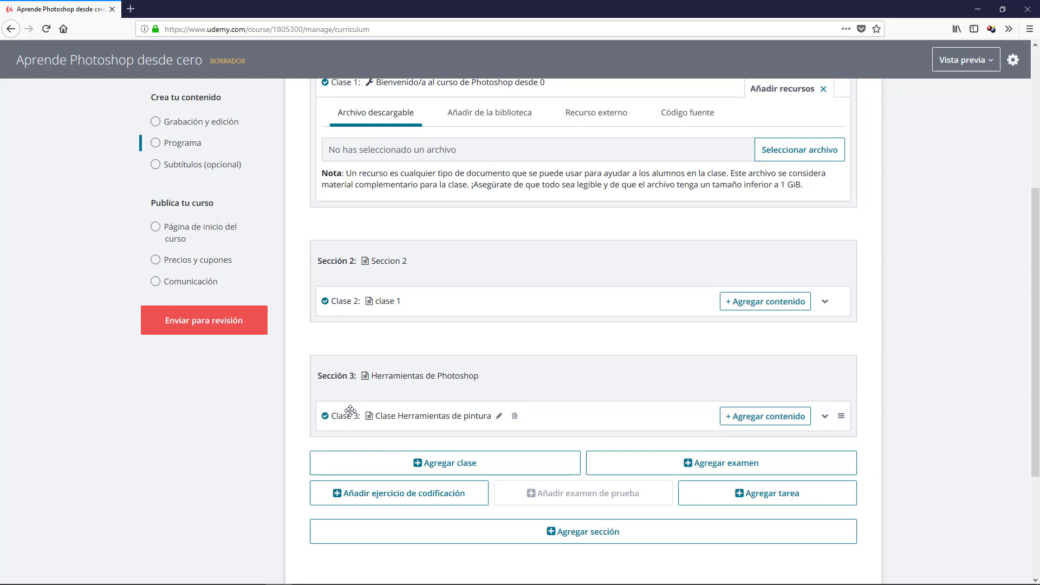
Reorder the programme so Herramientas de Photoshop with clase 1 comes before Seccion 2 with Clase Herramientas de pintura.
drag(350, 410, 357, 262)
drag(370, 342, 344, 374)
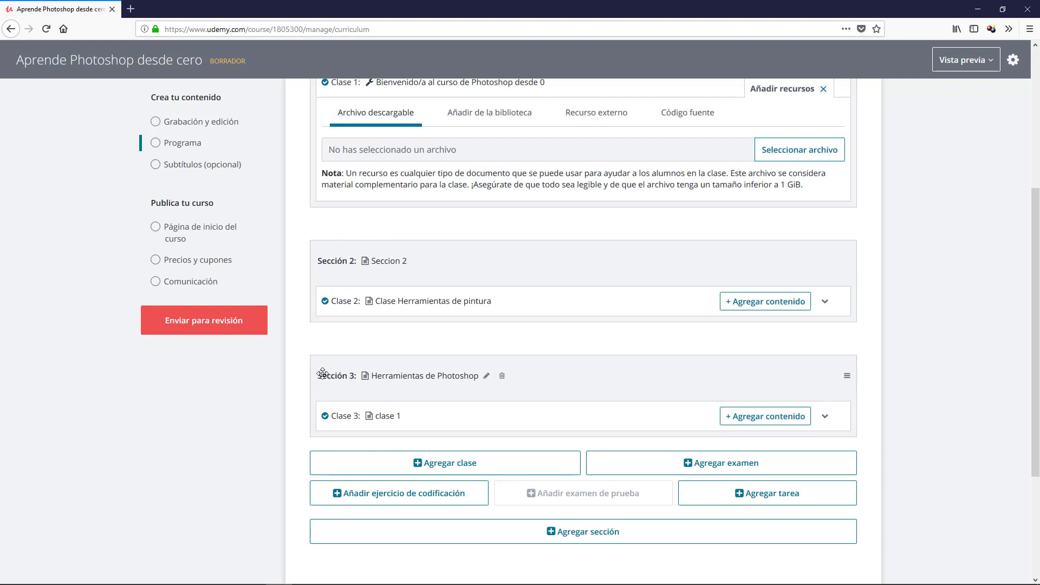
drag(338, 378, 347, 203)
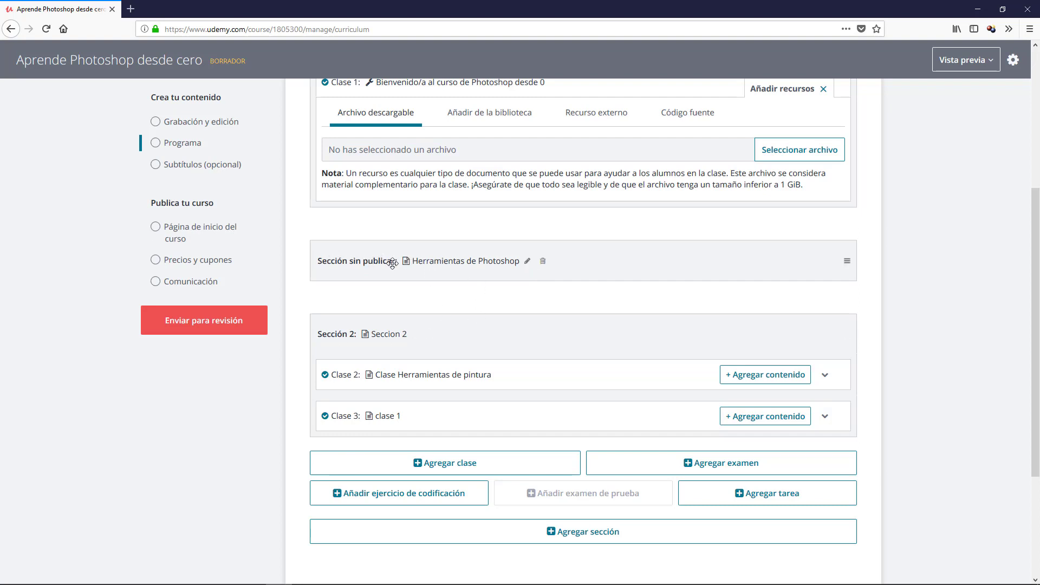
drag(343, 417, 403, 230)
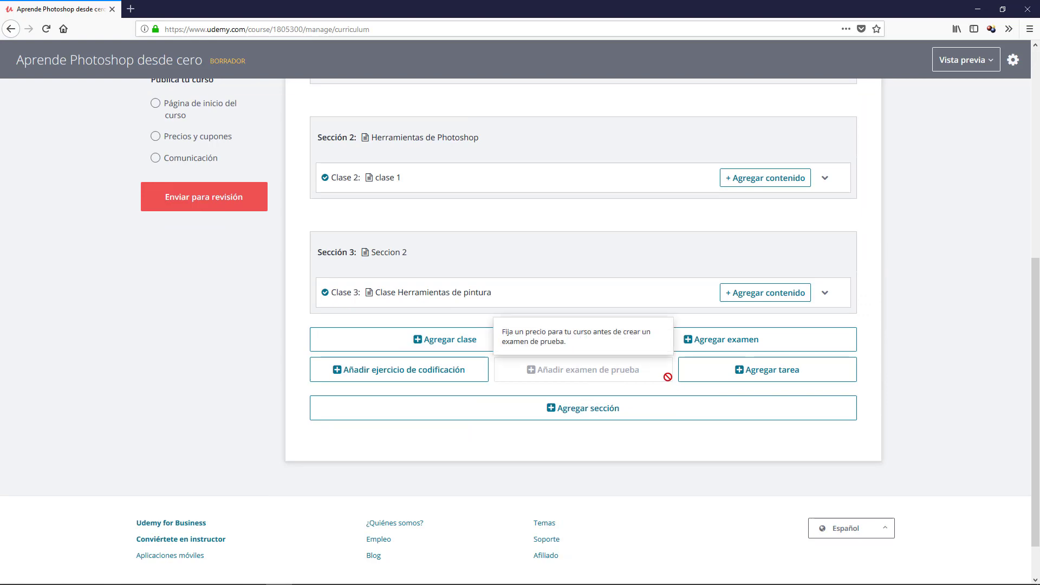
Review the order of sections and classes in the programme and open the course's Página de inicio del curso.
scroll(666, 308, up, 5)
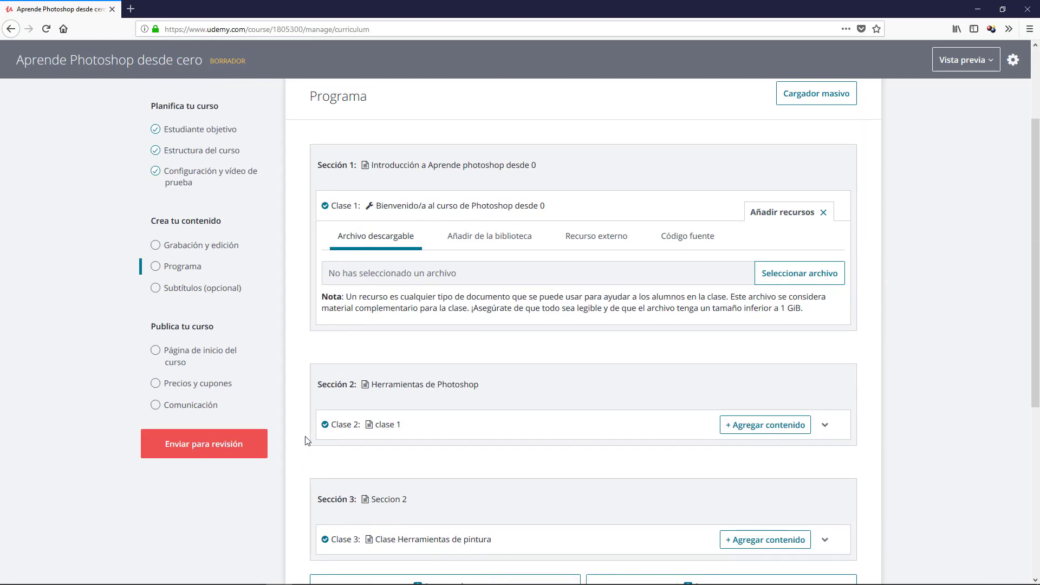
scroll(348, 186, up, 2)
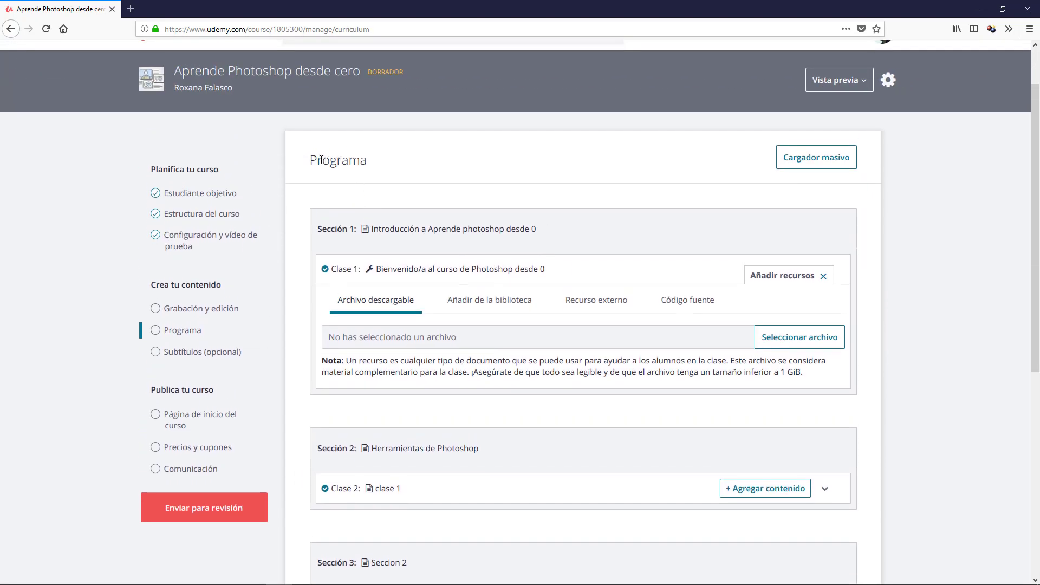
scroll(309, 205, down, 2)
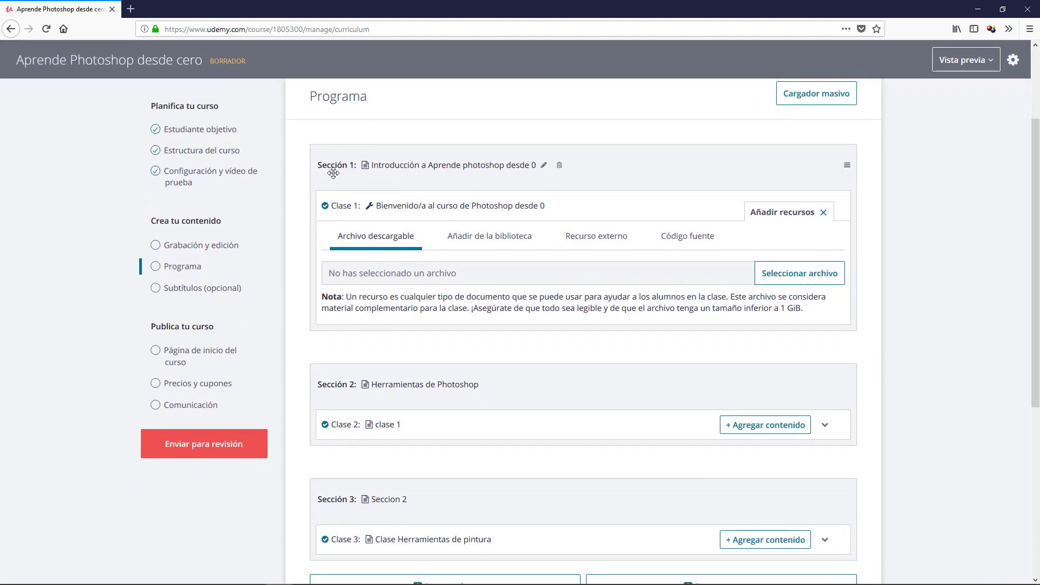
scroll(348, 175, down, 1)
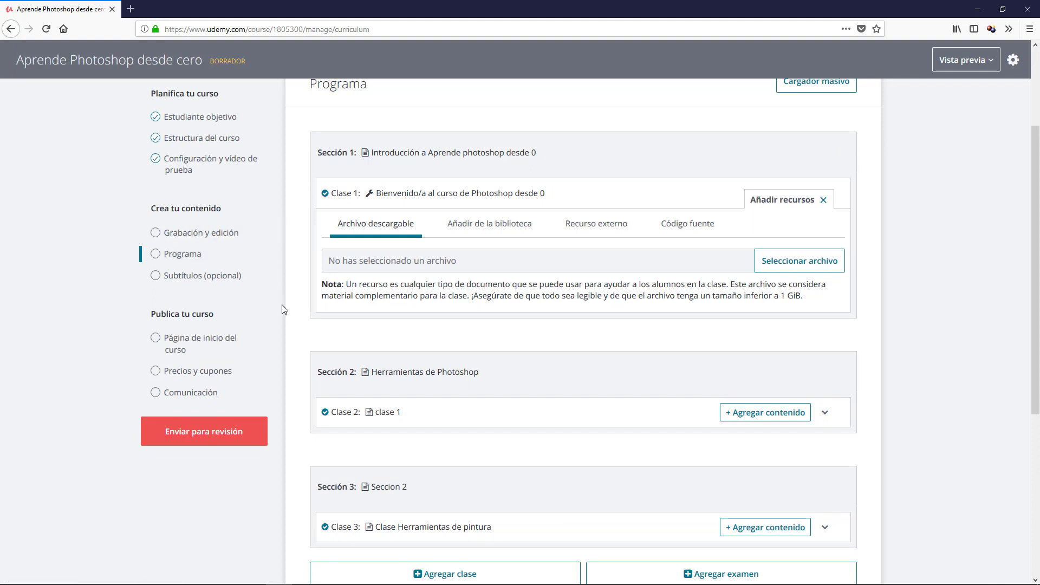
click(212, 345)
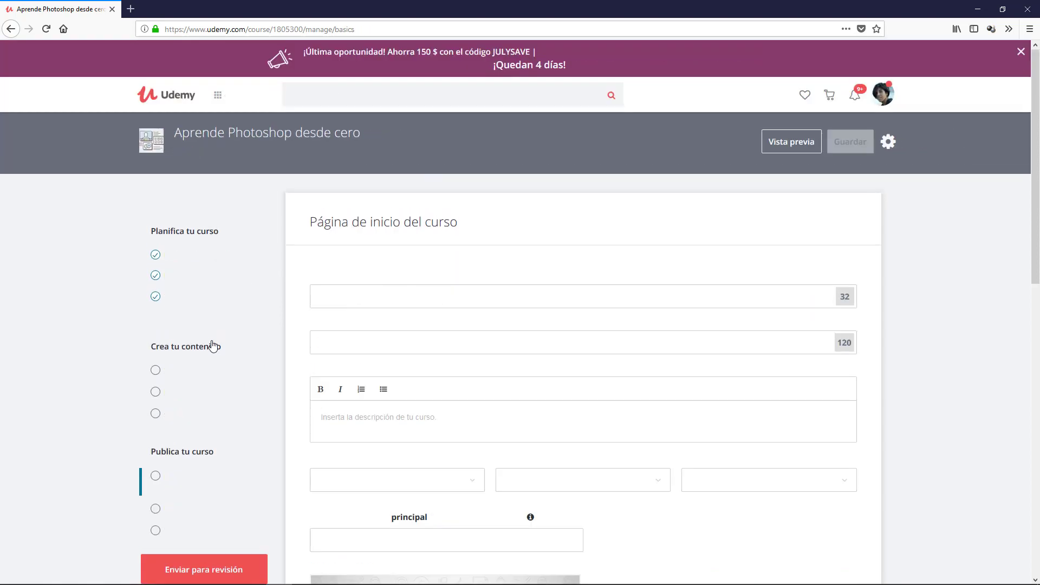
scroll(213, 346, down, 2)
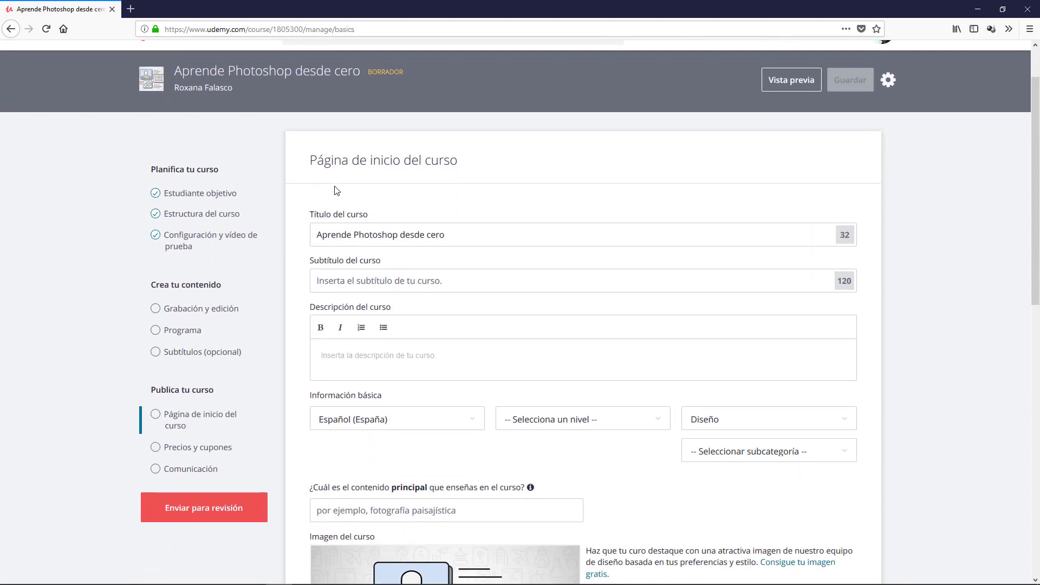
Review the landing page fields from the course title and level options down to the promotional video and instructor profiles.
click(489, 234)
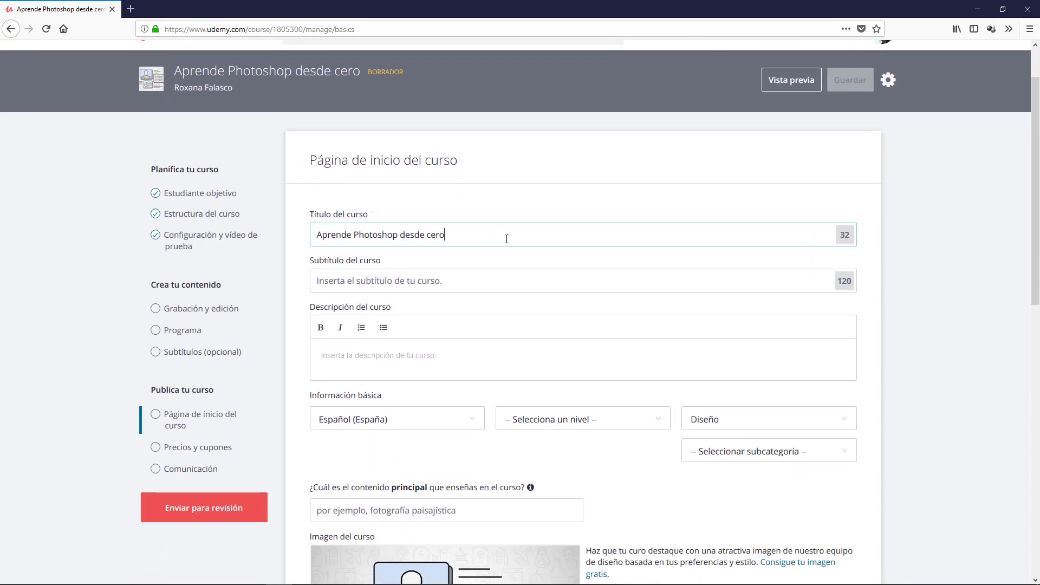
drag(319, 234, 485, 232)
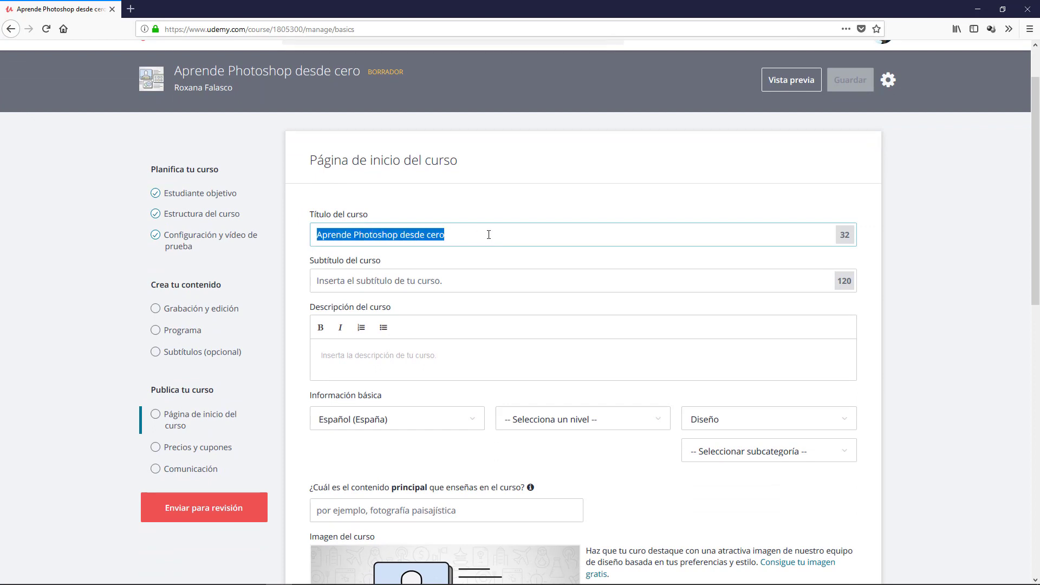
click(515, 228)
scroll(347, 206, down, 2)
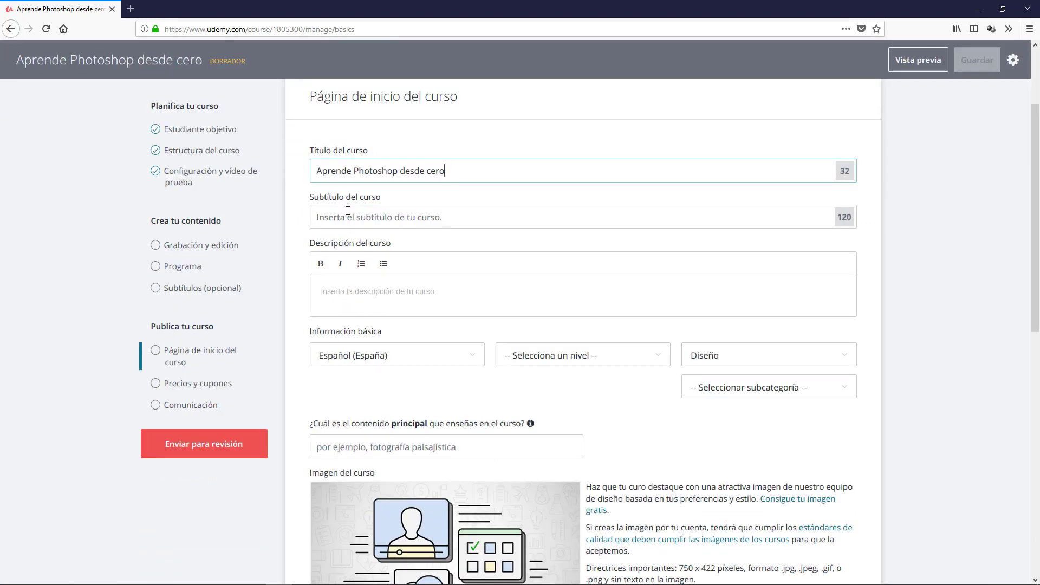
click(536, 357)
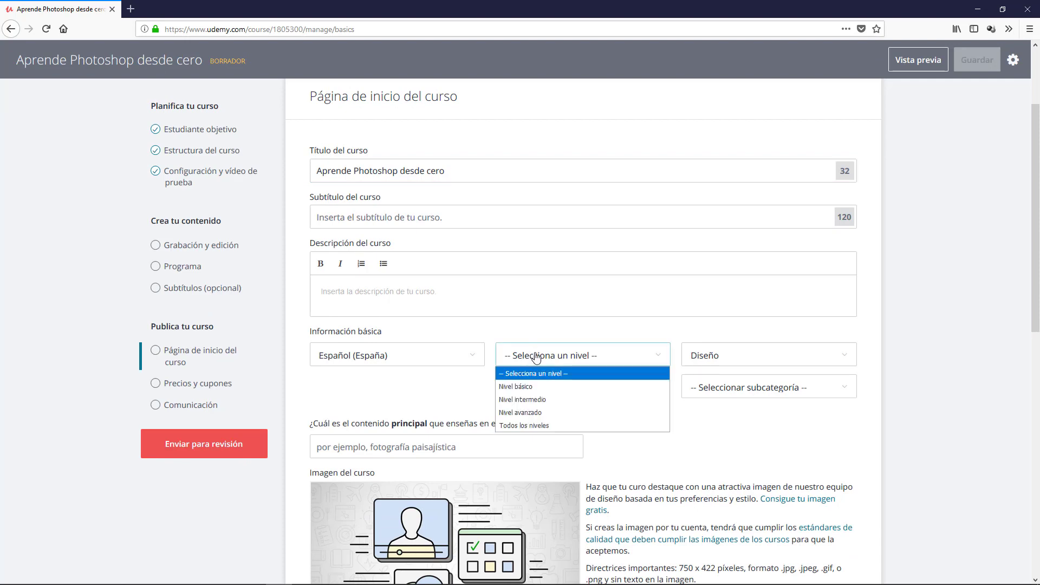
click(525, 374)
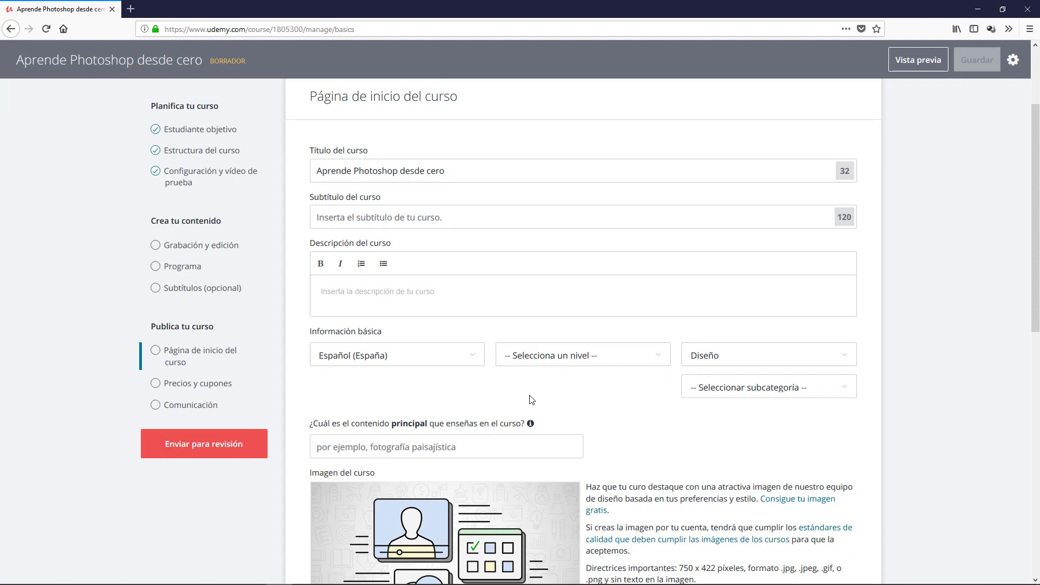
scroll(530, 399, down, 5)
scroll(340, 421, down, 2)
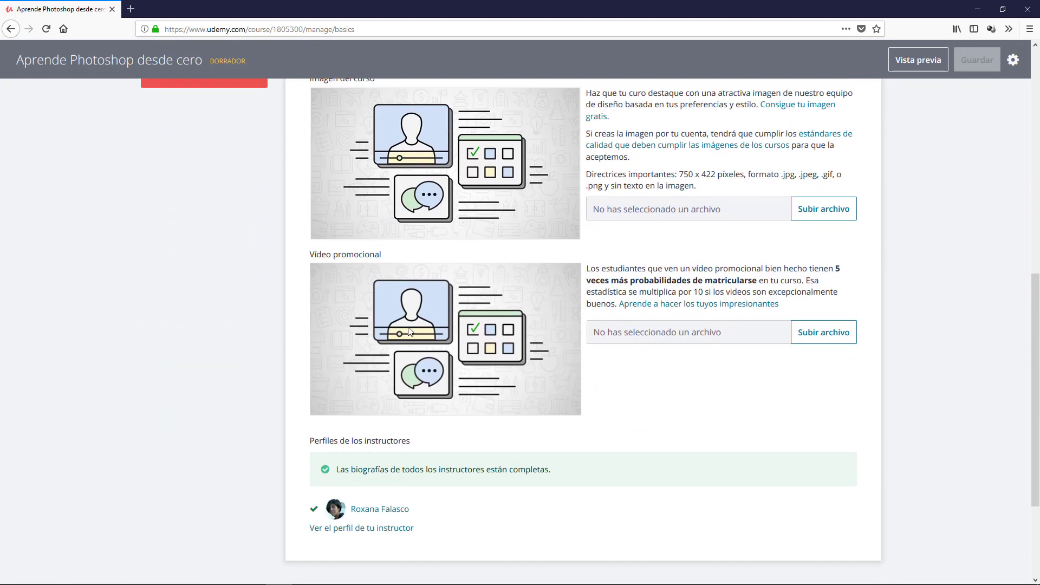
Change the course title to "Aprende Photoshop desde 0. blalblablabla".
scroll(432, 267, up, 10)
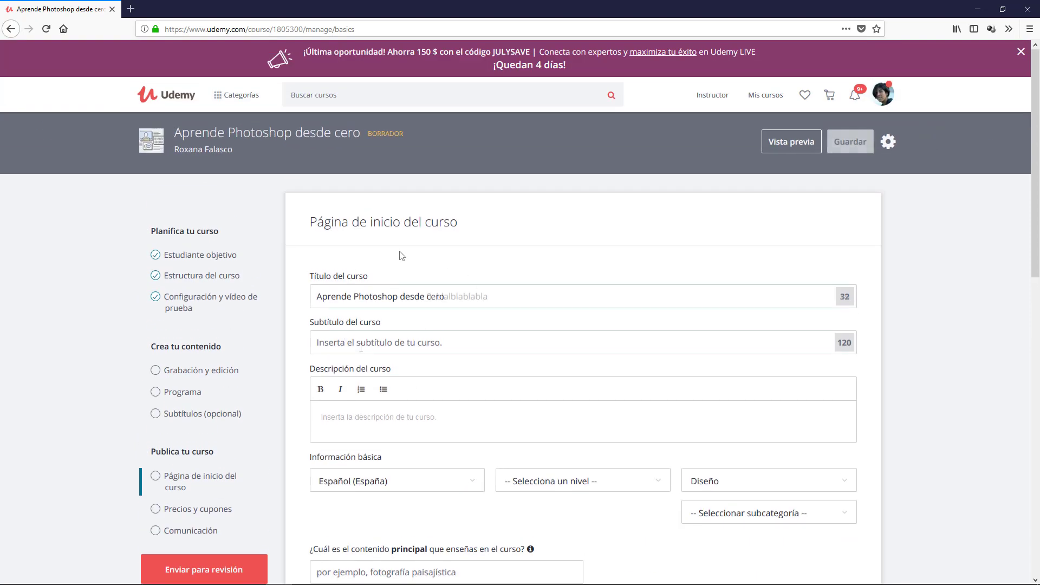
click(506, 347)
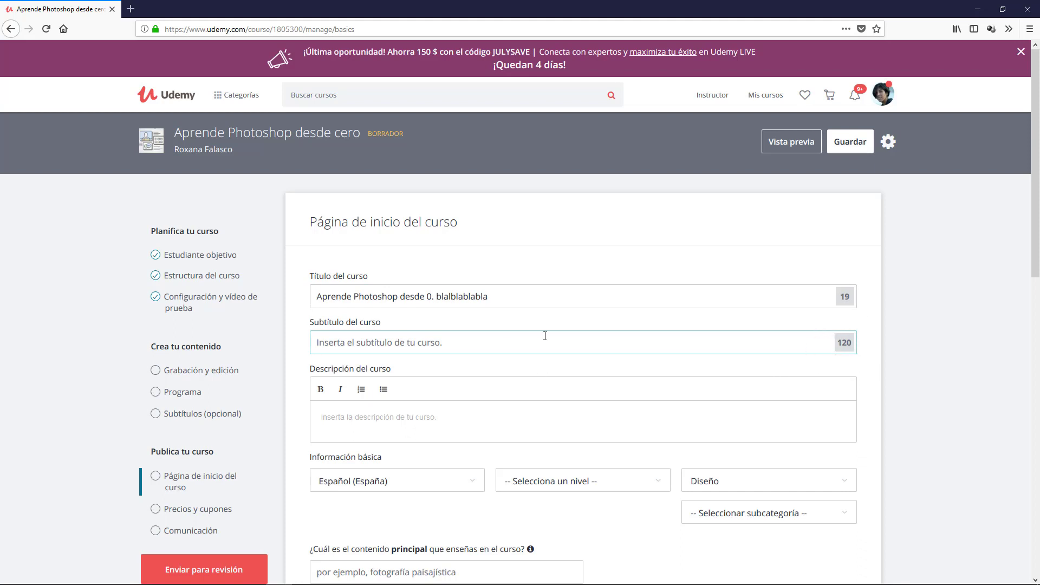
scroll(412, 334, down, 2)
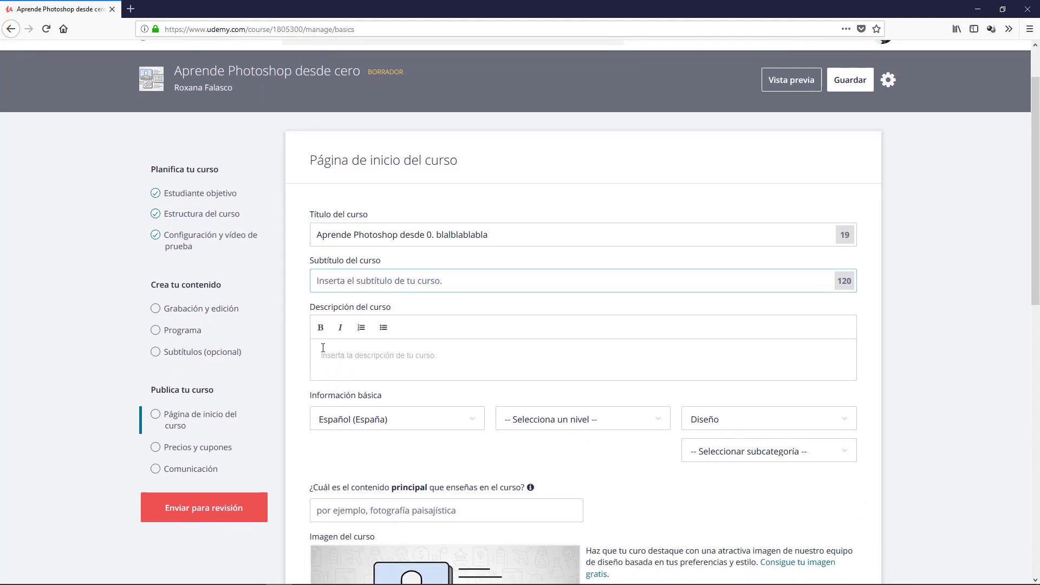
Copy the course title text into the course description twice, on two consecutive lines without a blank line between them.
click(370, 358)
scroll(432, 322, down, 2)
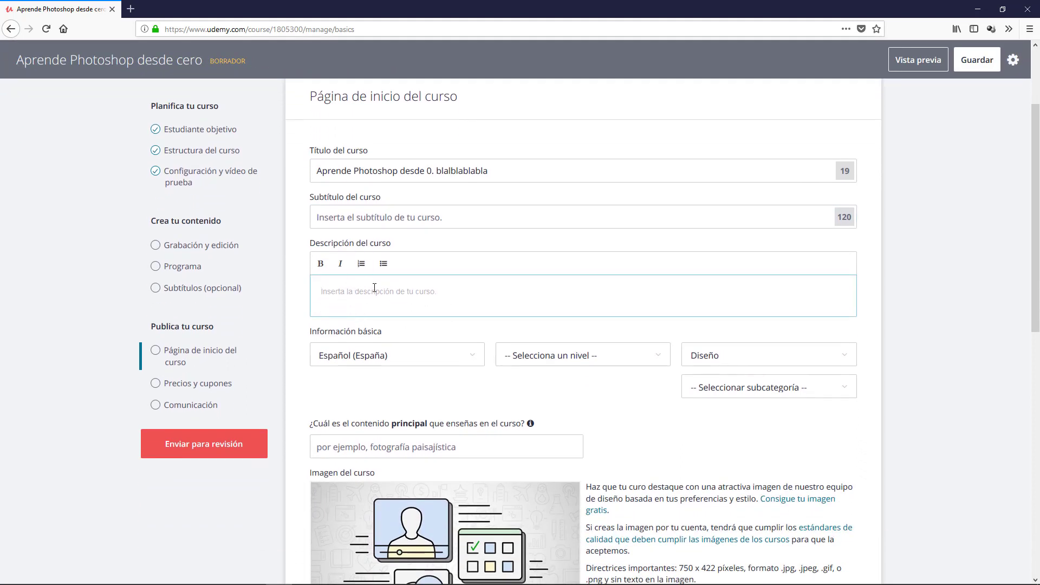
drag(497, 169, 267, 185)
key(ctrl+c)
click(348, 292)
key(ctrl+v)
key(ctrl+v)
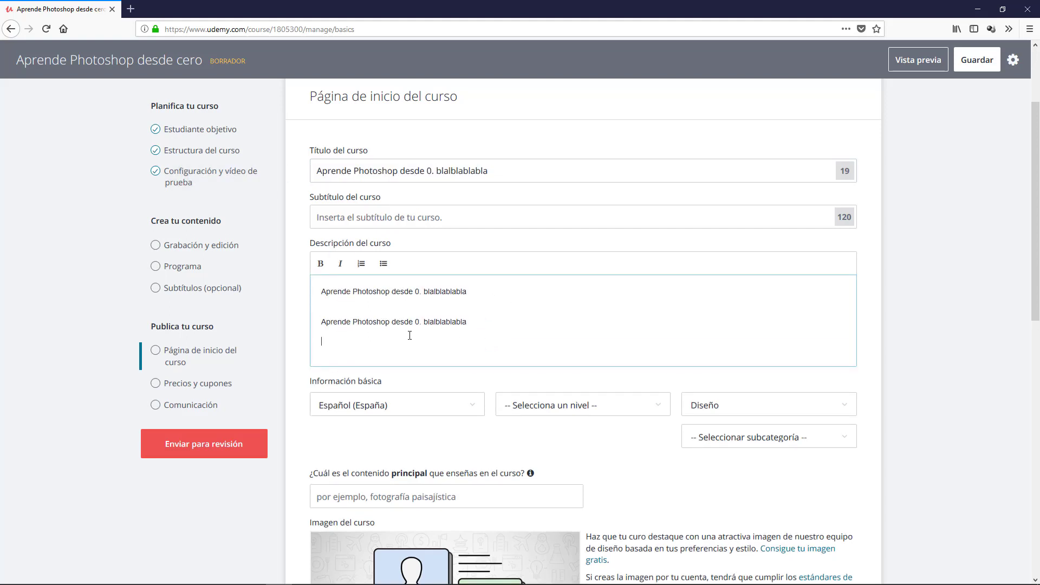
key(BackSpace)
Make "Aprende Photoshop" bold and italic in the first line of the course description.
scroll(488, 449, up, 2)
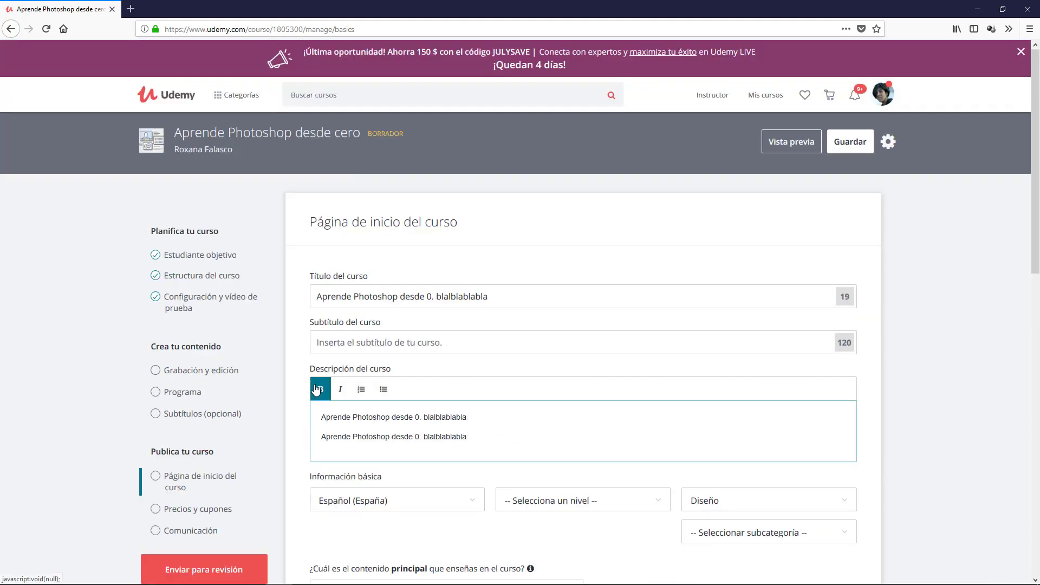
drag(320, 417, 388, 418)
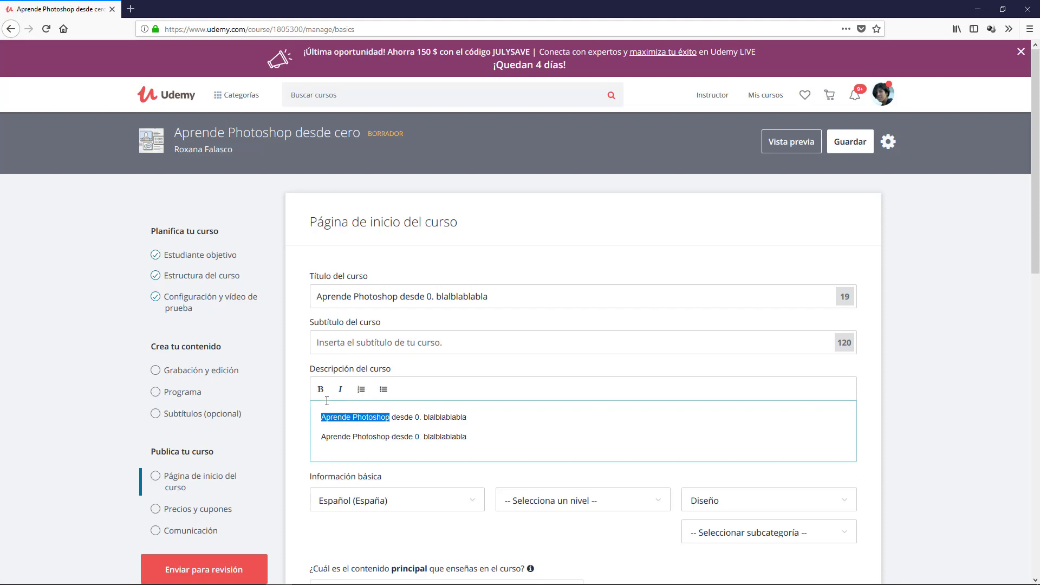
click(321, 397)
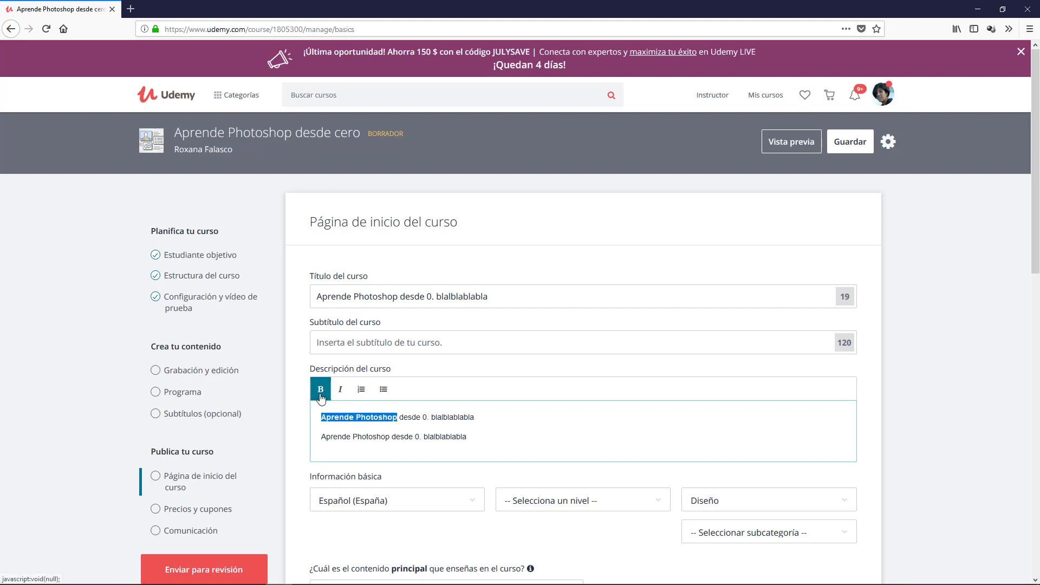
click(340, 390)
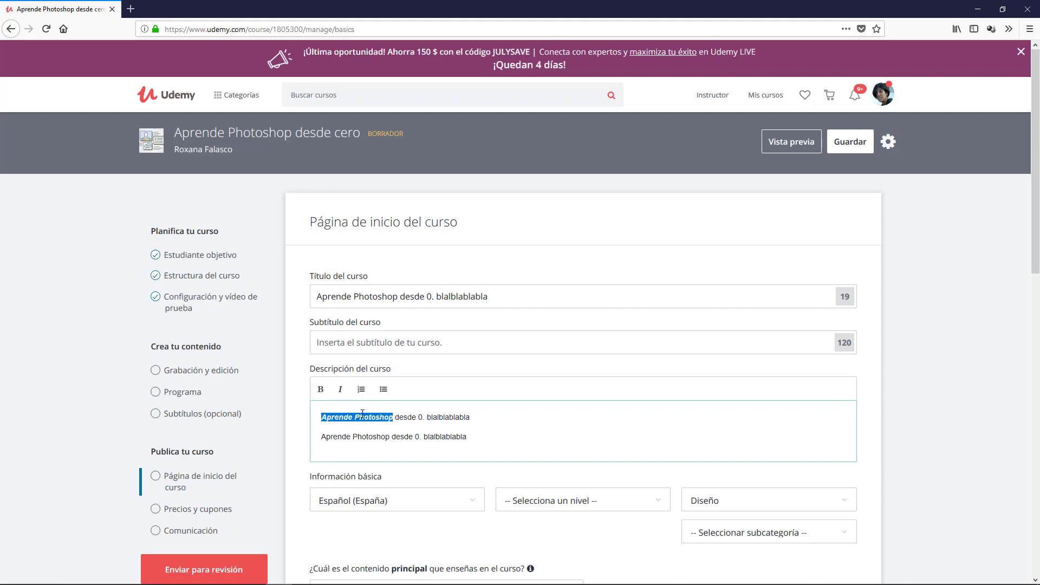
Add a bulleted list with the items "uno", "dos" and "tres" below the description's first line.
click(485, 419)
key(Return)
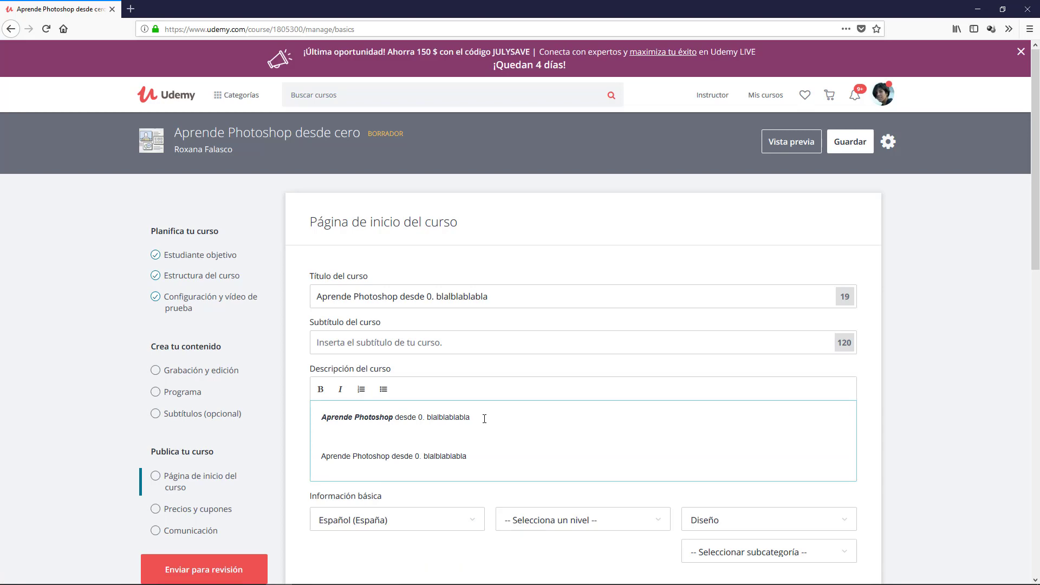
text(uno)
key(Return)
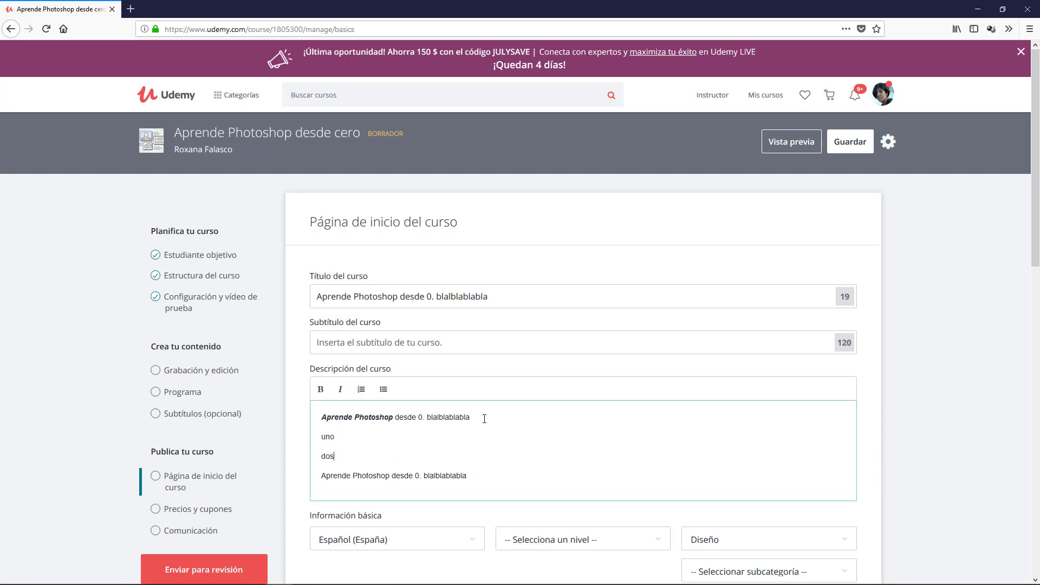
key(Return)
text(tres)
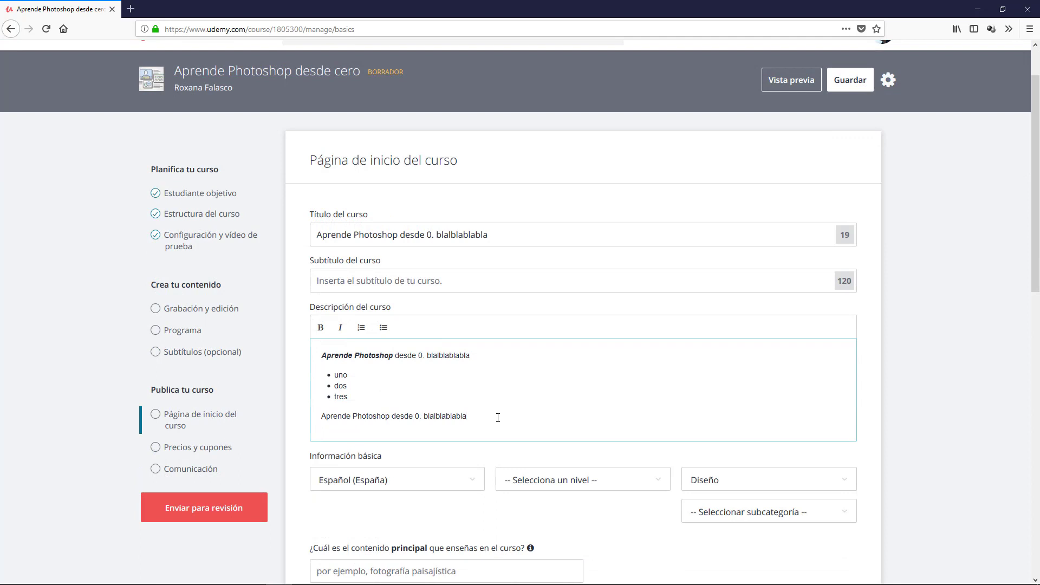
Look through the available level, category and subcategory options under Información básica without changing them.
scroll(498, 417, down, 1)
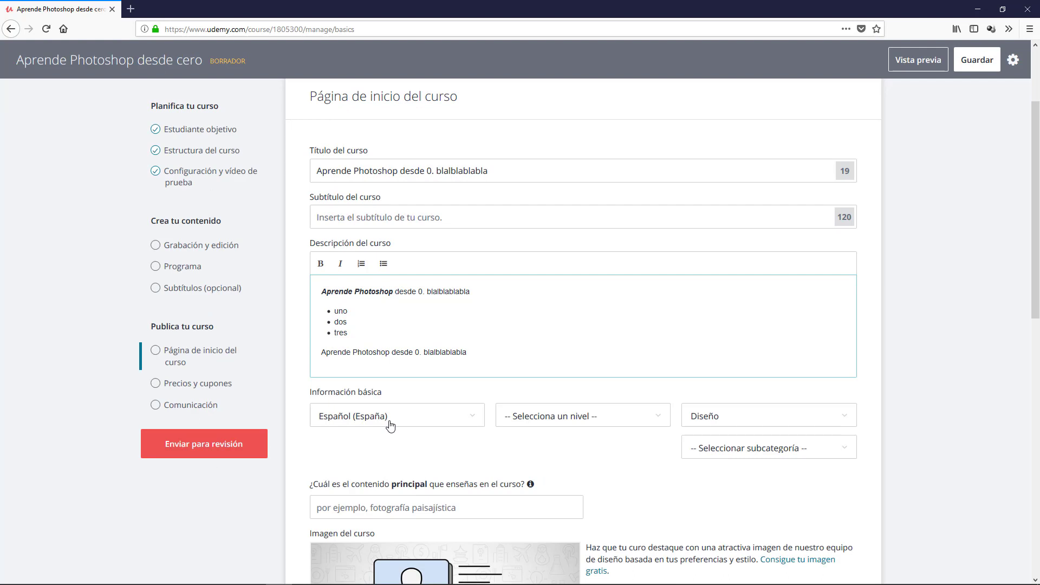
click(568, 417)
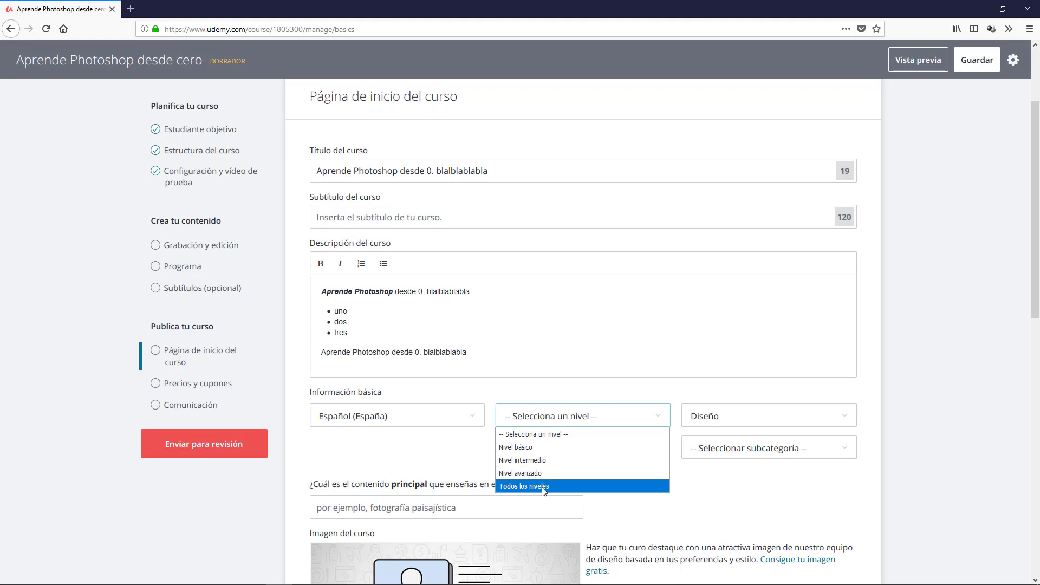
click(470, 458)
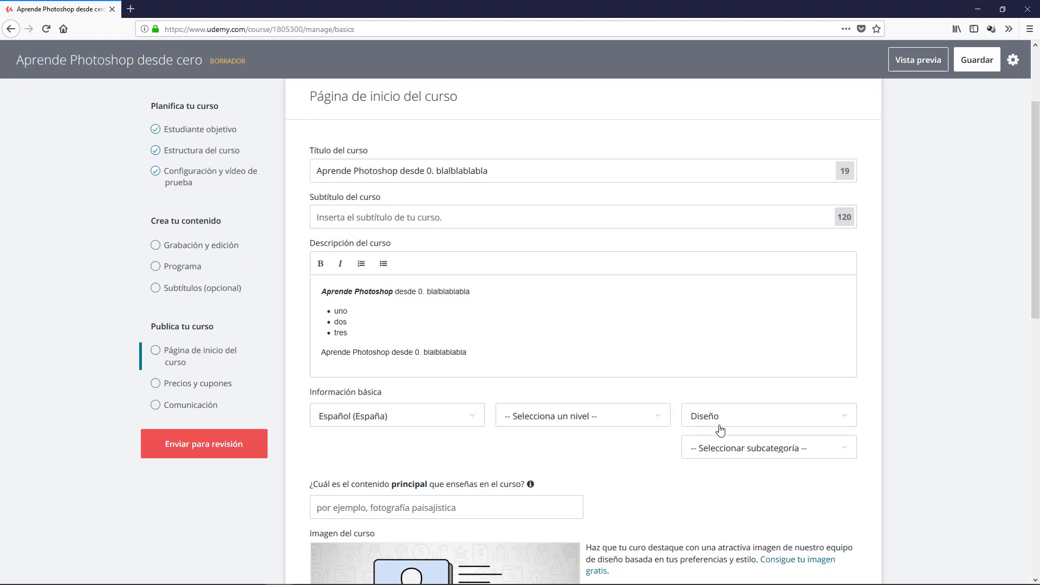
click(742, 454)
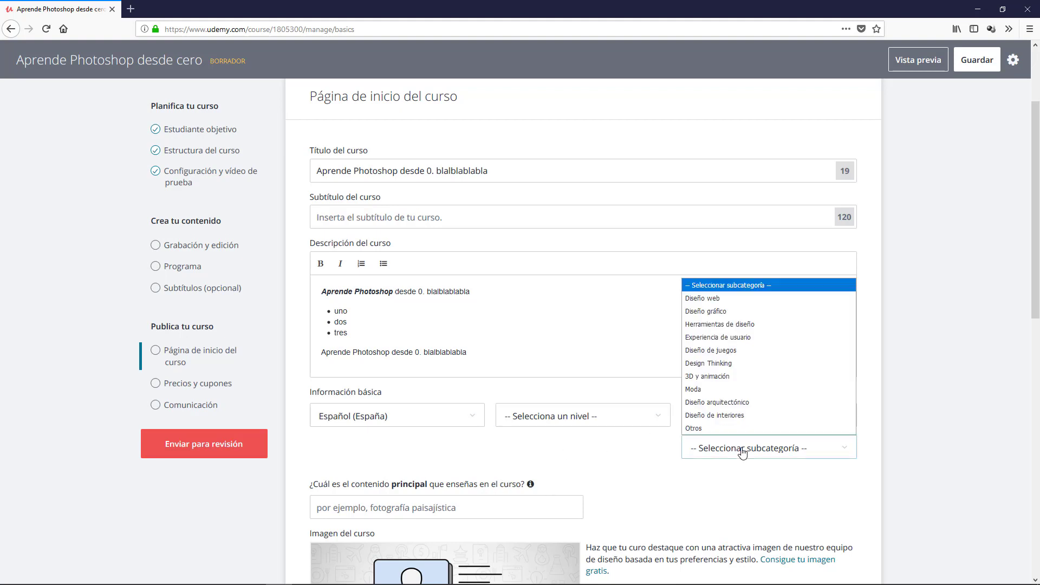
click(715, 474)
scroll(930, 460, down, 1)
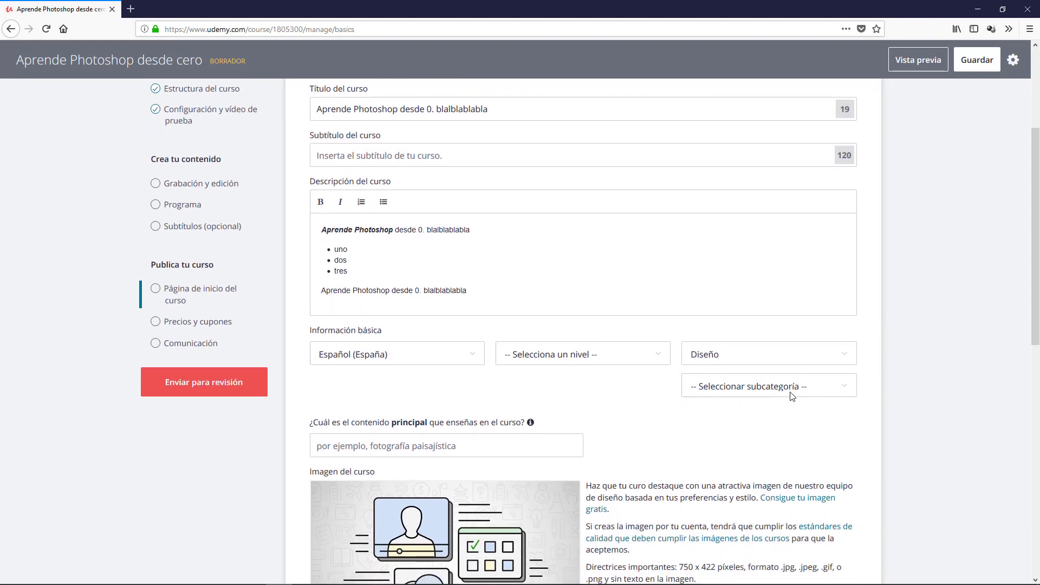
click(726, 359)
click(728, 360)
click(756, 387)
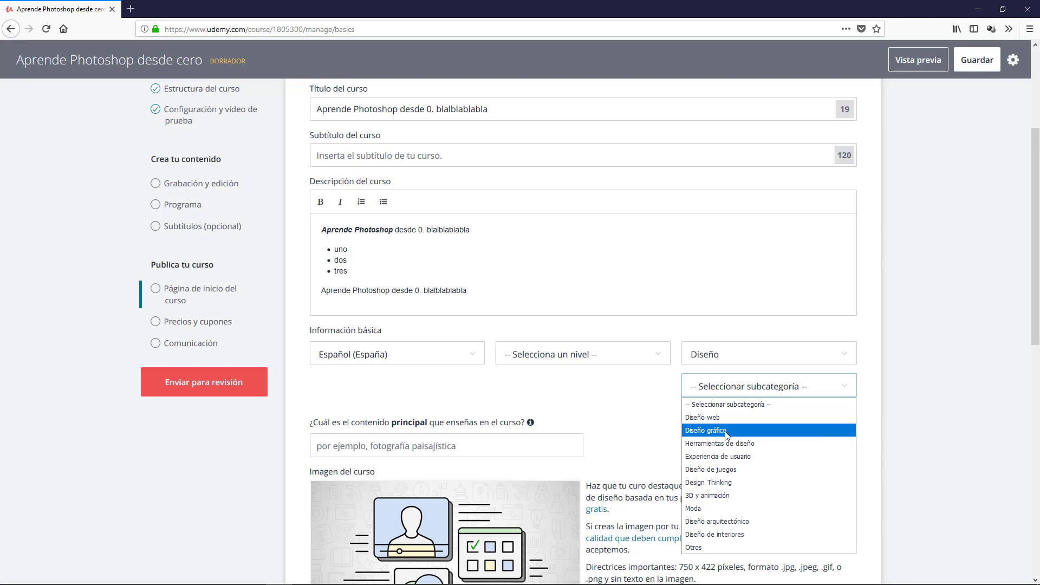
click(906, 399)
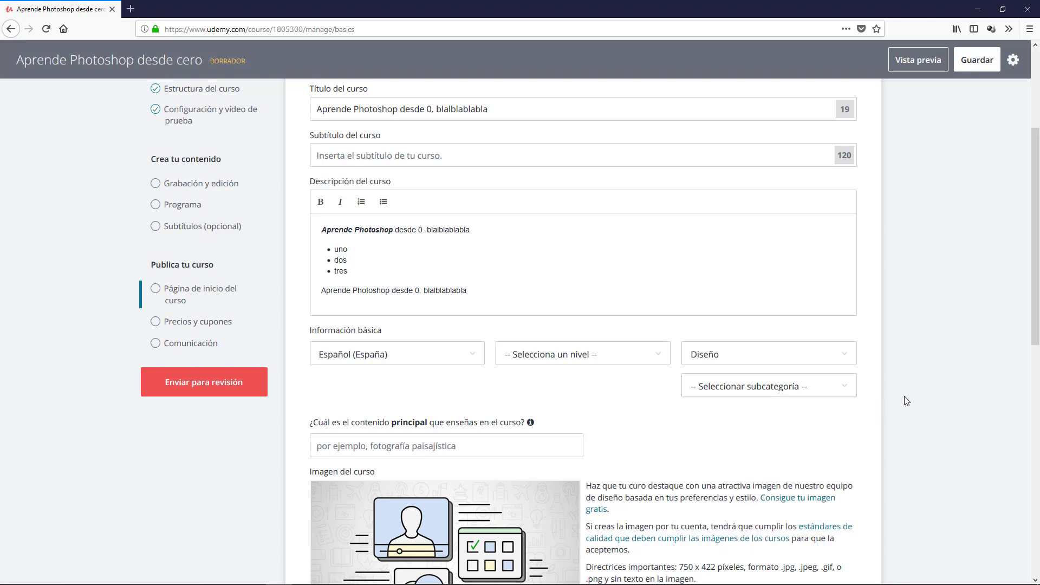
Search the topics for "photo" and set Photoshop as the main content taught in the course.
scroll(379, 304, down, 2)
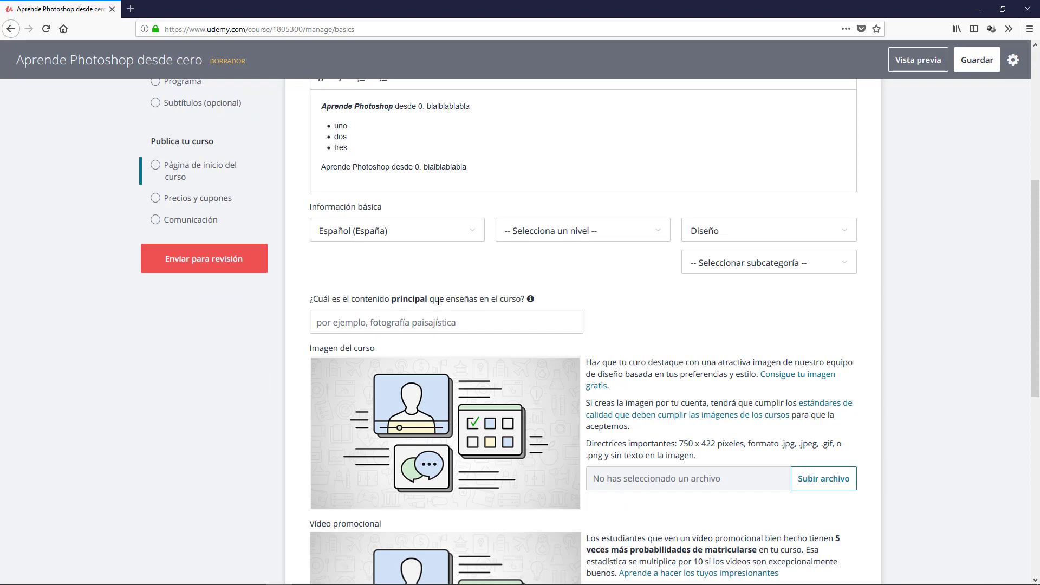
scroll(439, 301, down, 2)
click(449, 245)
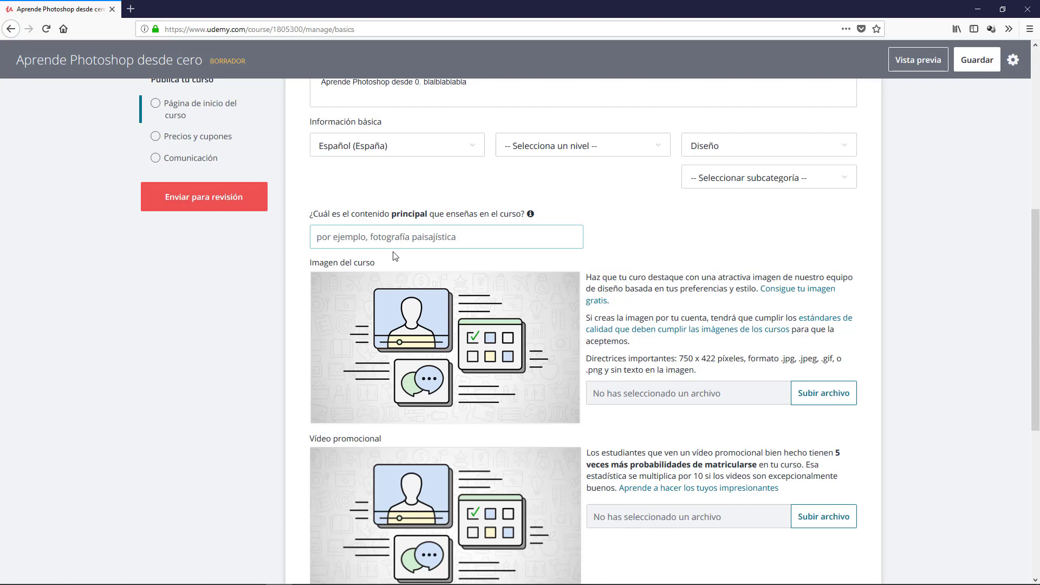
text(photo)
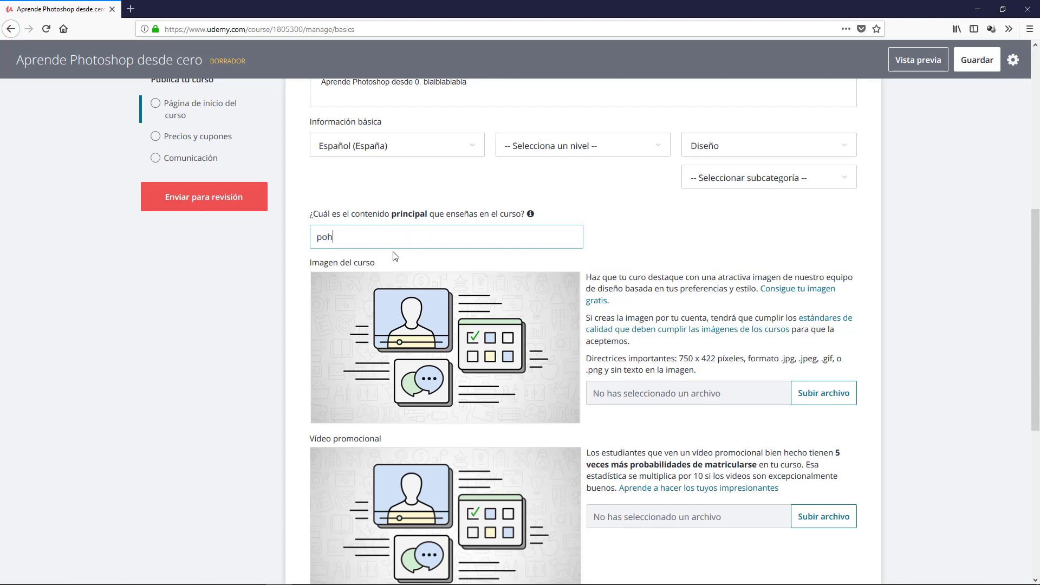
text(h)
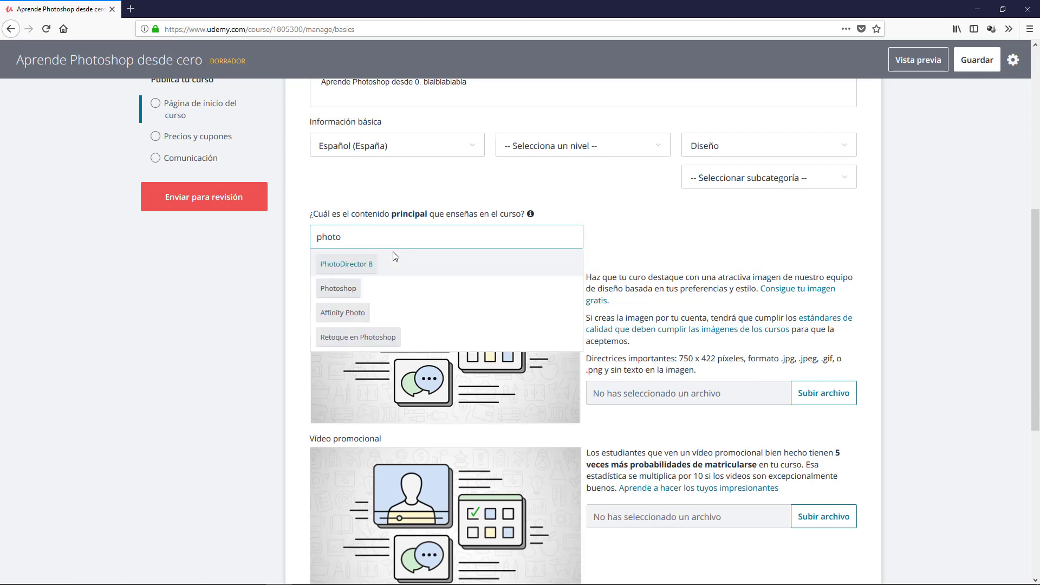
click(345, 293)
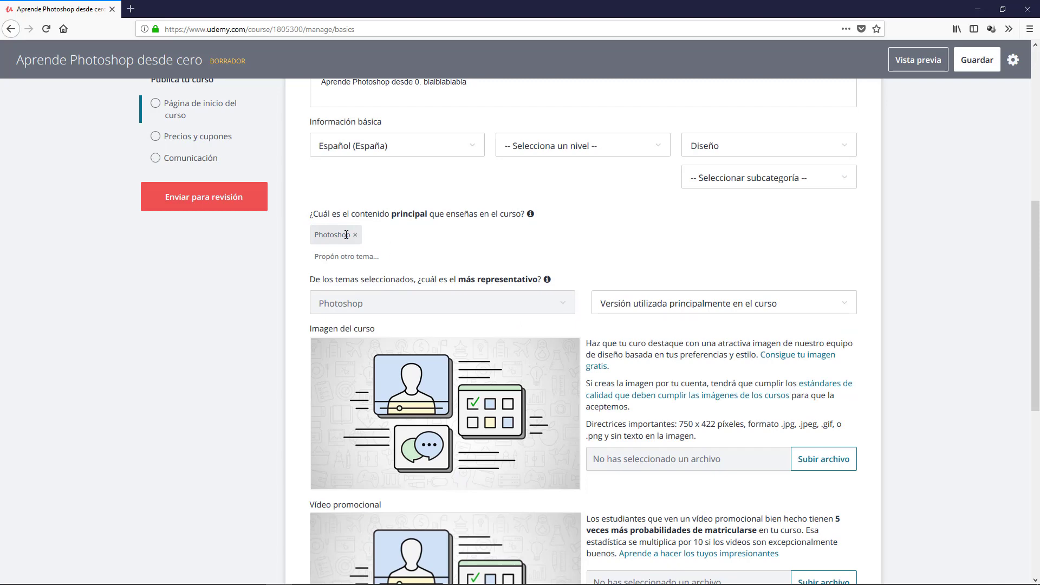
Open the quality standards article for course images and read its image specifications.
scroll(555, 447, down, 1)
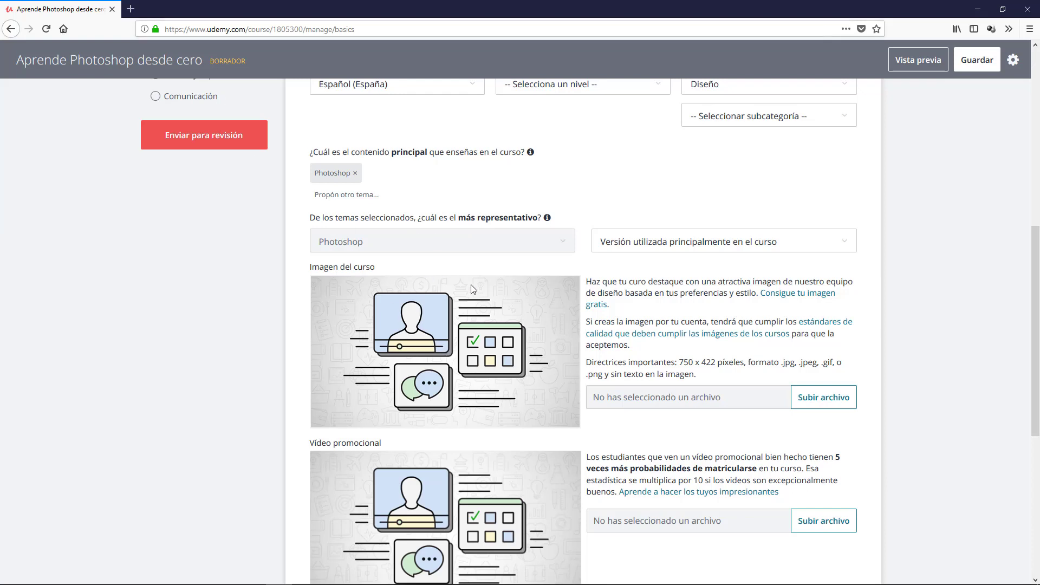
click(794, 298)
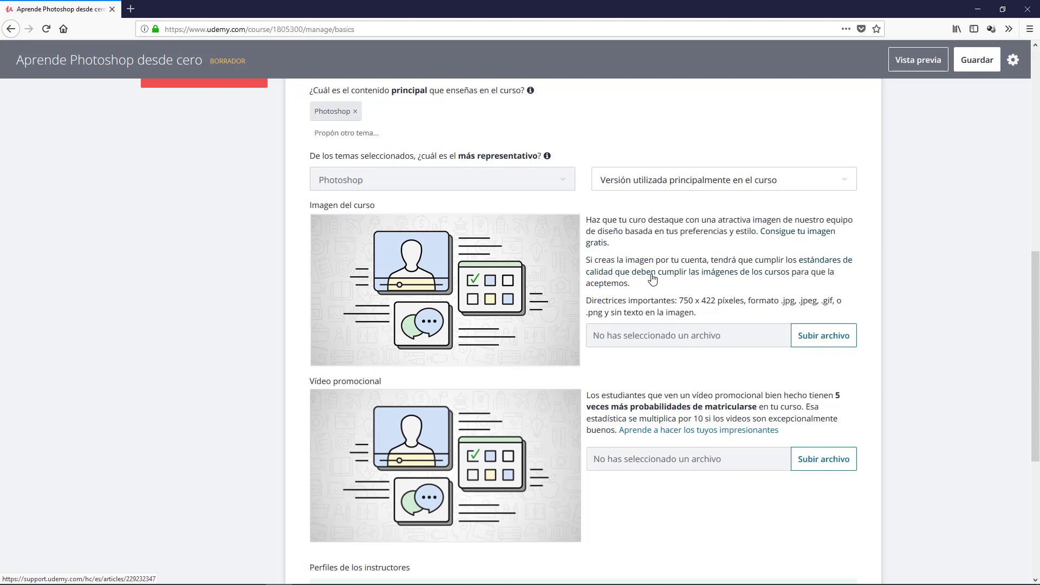
click(727, 277)
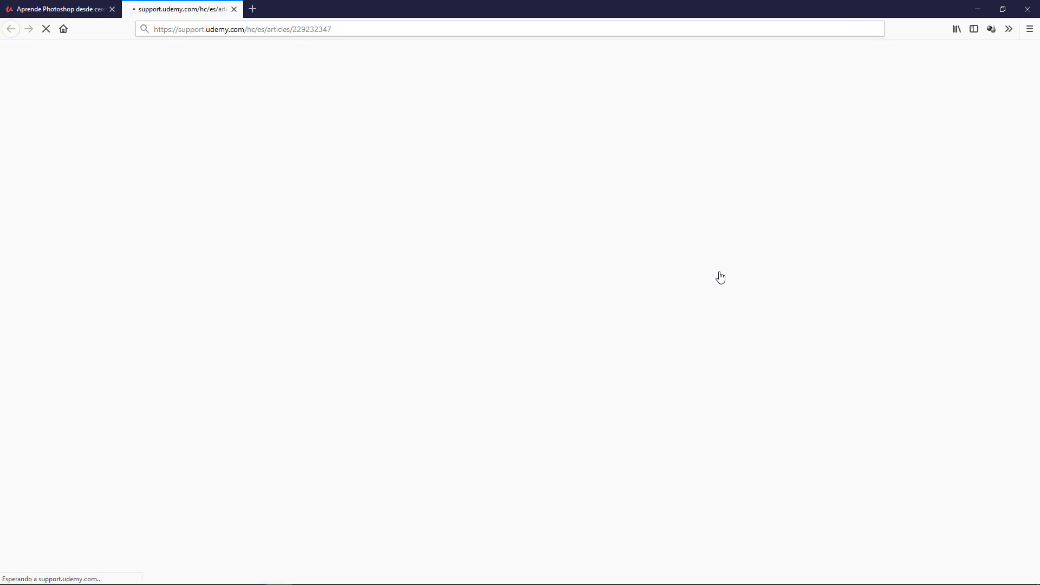
scroll(255, 318, down, 5)
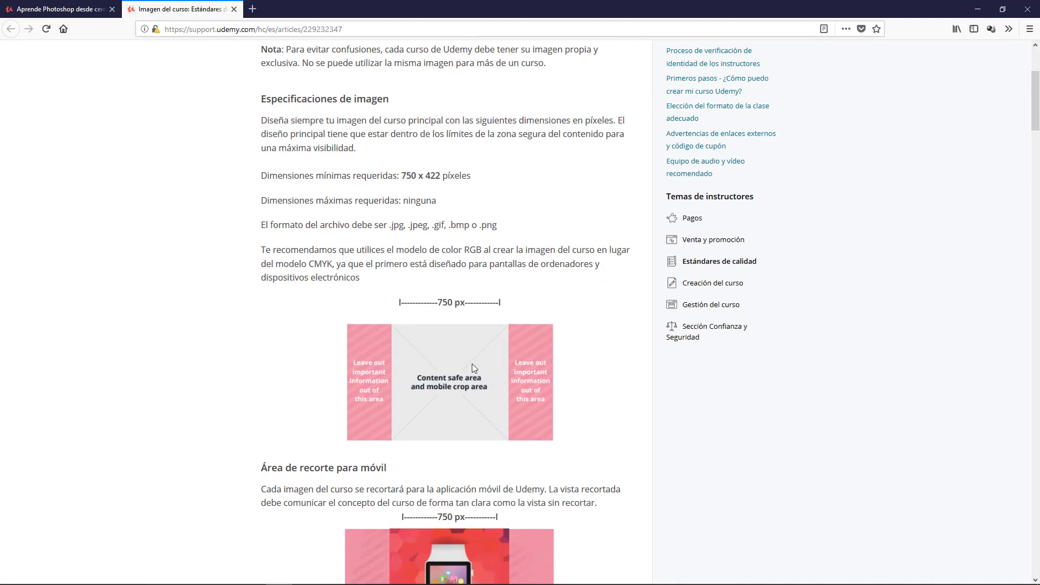
scroll(520, 339, down, 5)
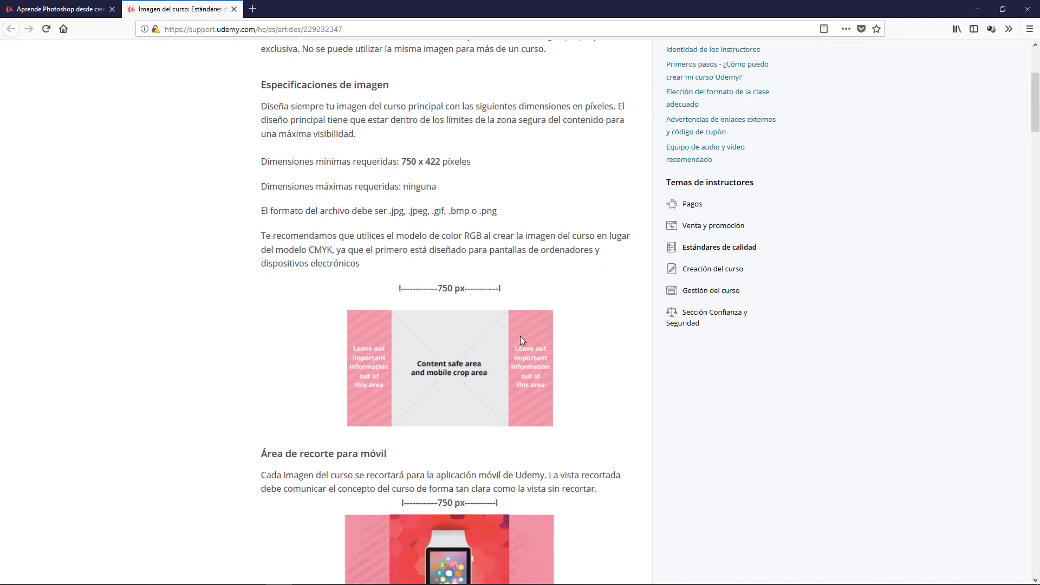
Read the article's remaining course image guidelines on mobile cropping, text use, stock photos, single focal point and resolution.
scroll(563, 338, down, 6)
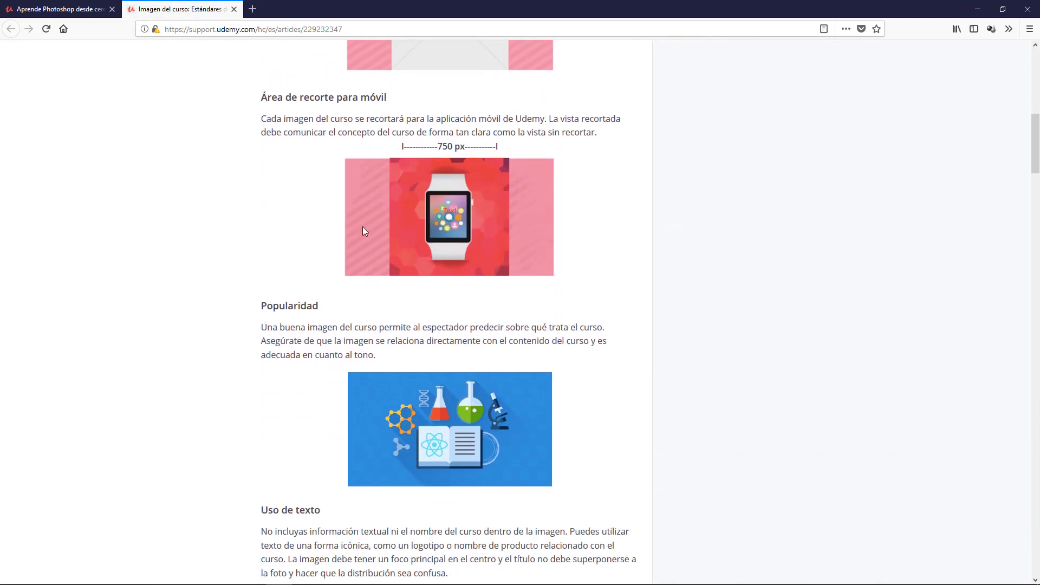
scroll(526, 273, down, 1)
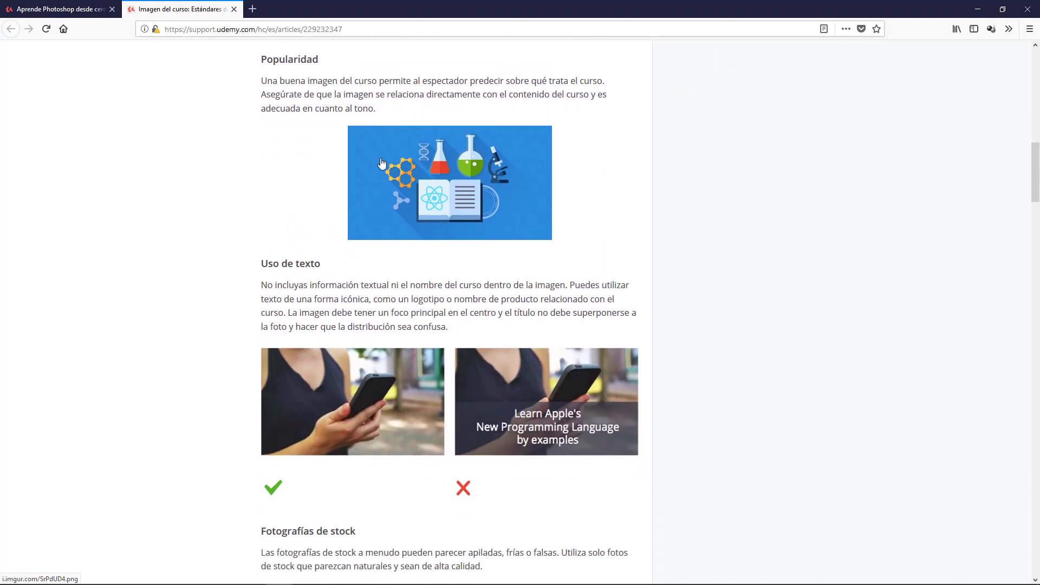
scroll(522, 275, down, 1)
scroll(522, 275, down, 2)
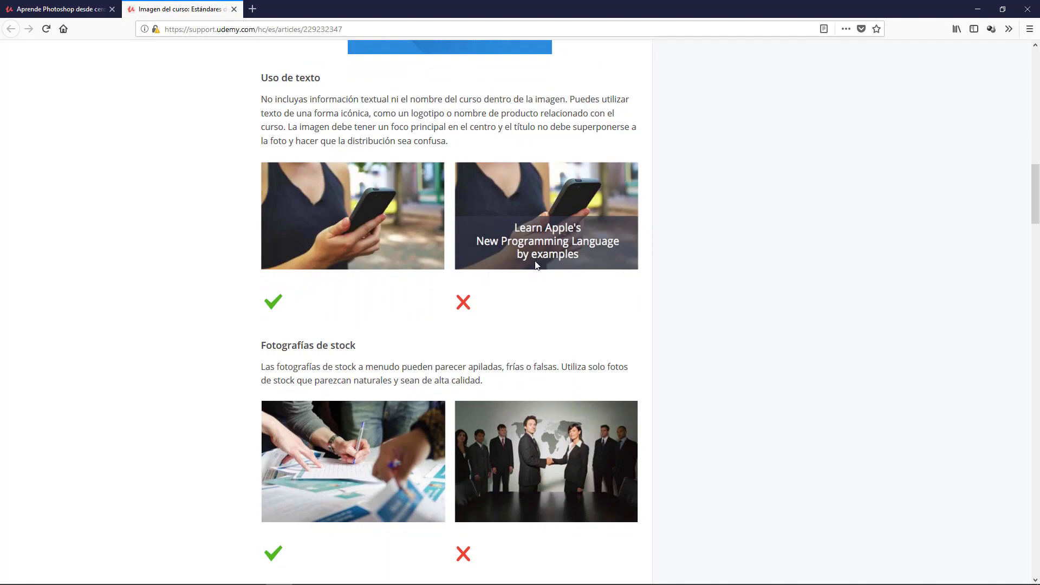
scroll(535, 264, down, 19)
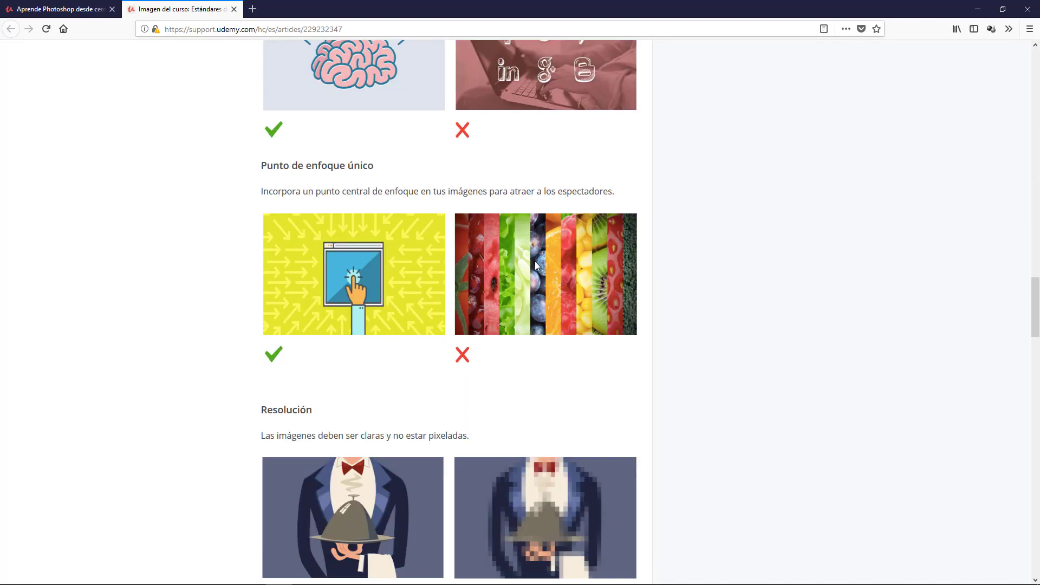
scroll(536, 265, down, 19)
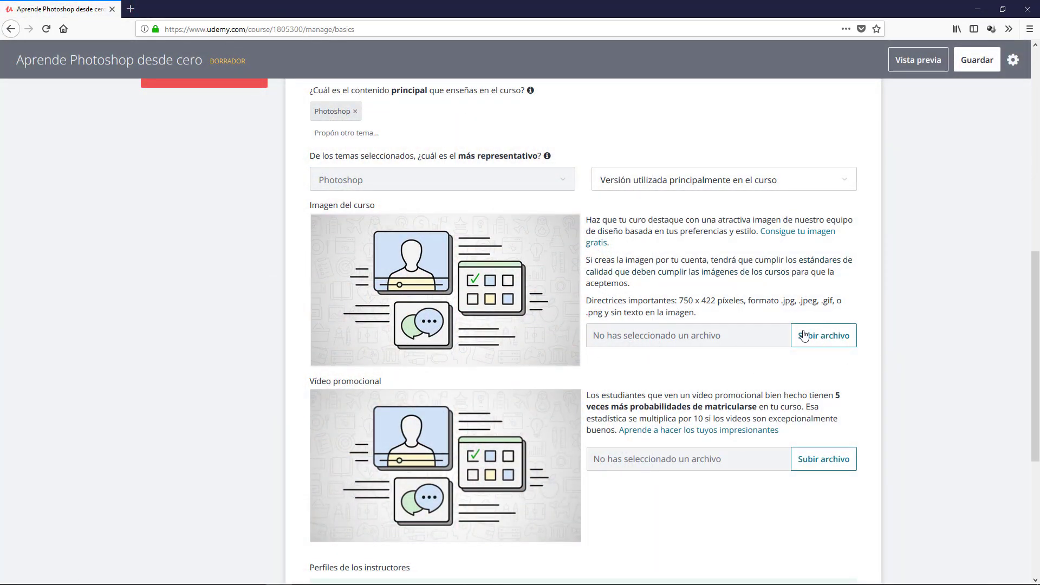
Review the promotional video requirements and save the course landing page.
scroll(811, 472, down, 2)
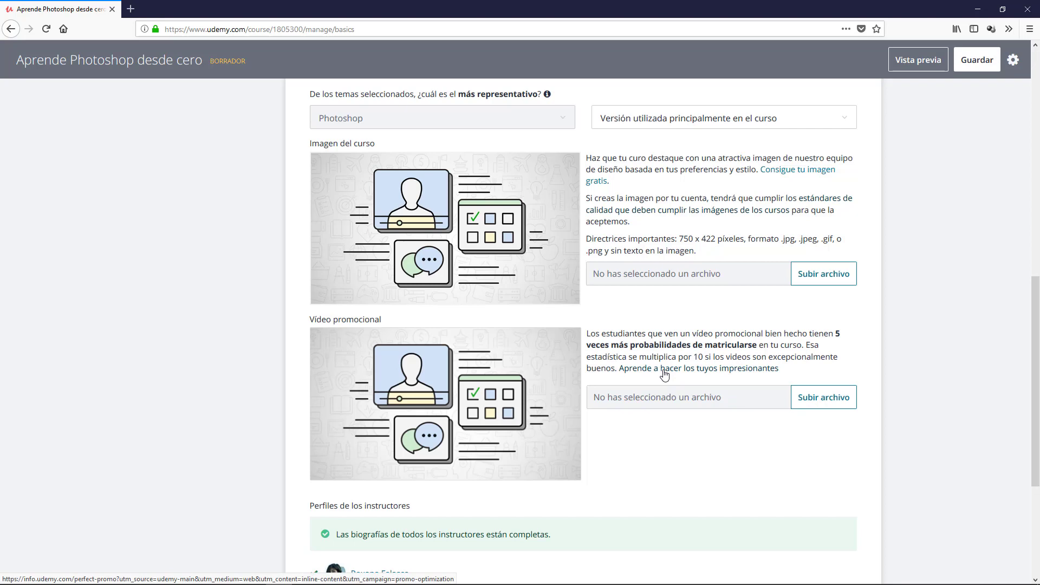
drag(305, 320, 399, 319)
click(399, 318)
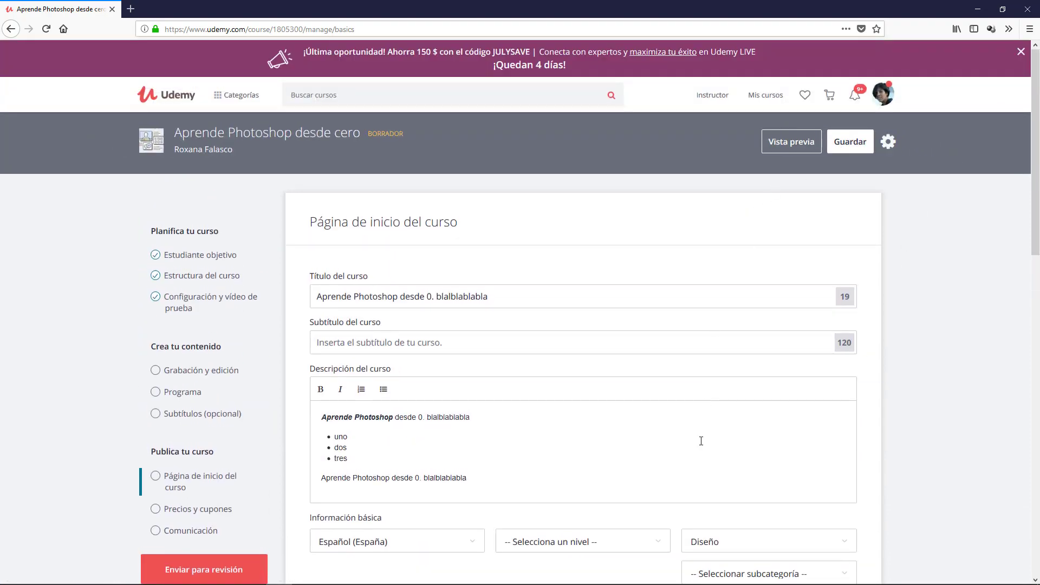
click(849, 142)
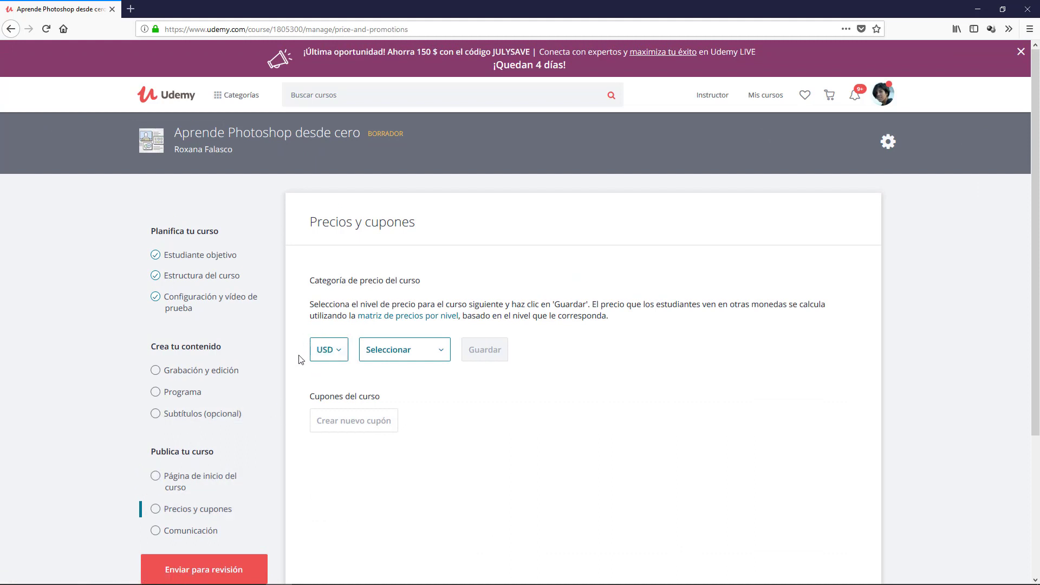
Set the course price currency to EUR under Precios y cupones and choose the 19,99 € (nivel 1) tier.
click(339, 351)
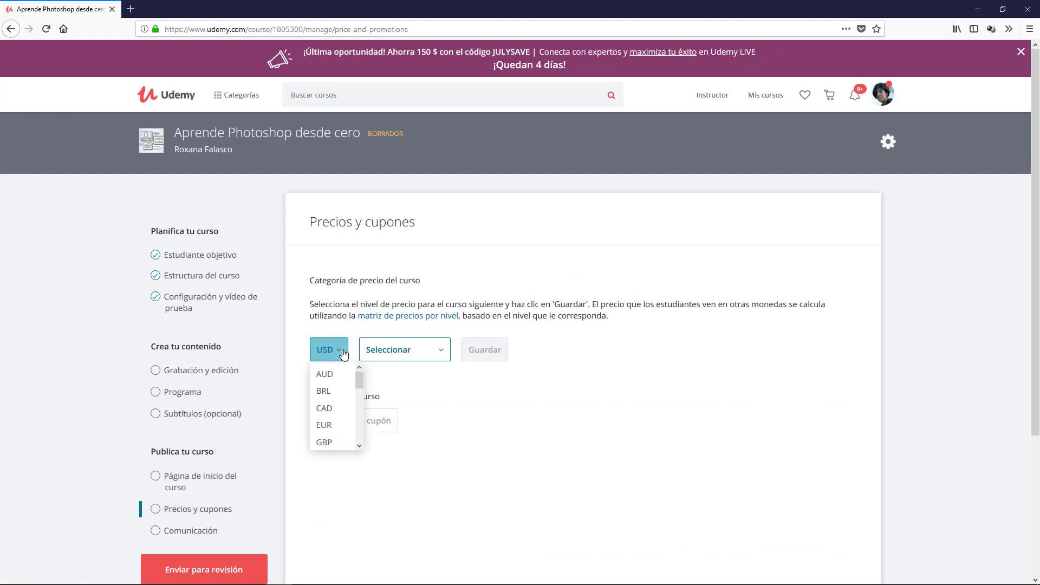
click(332, 428)
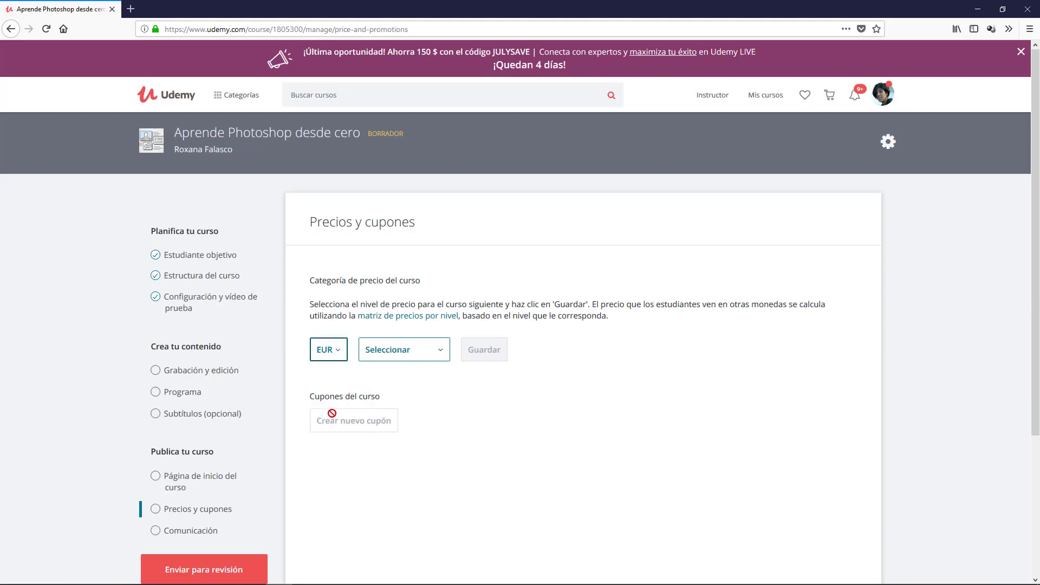
click(389, 356)
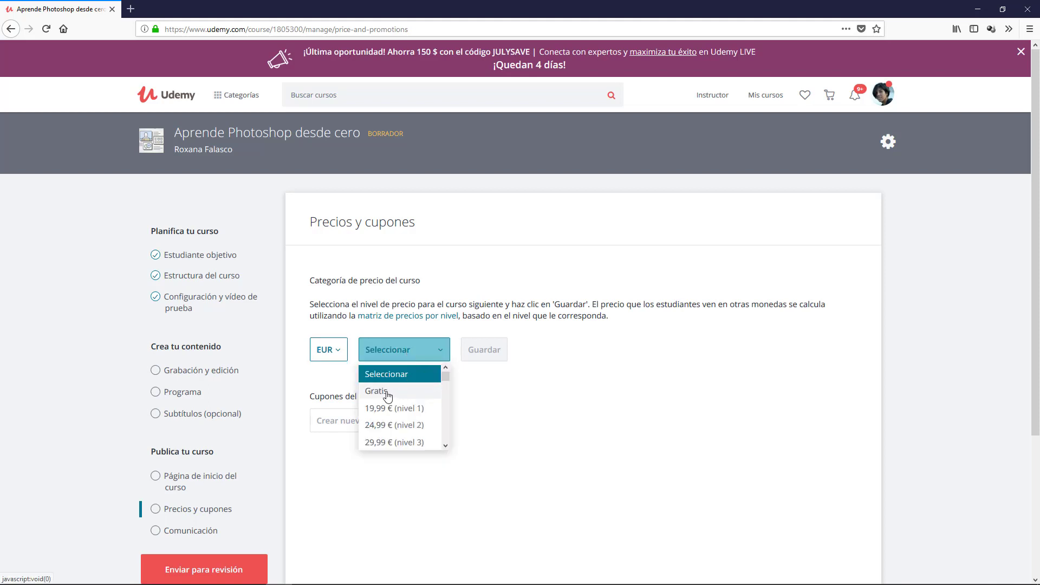
scroll(385, 398, down, 3)
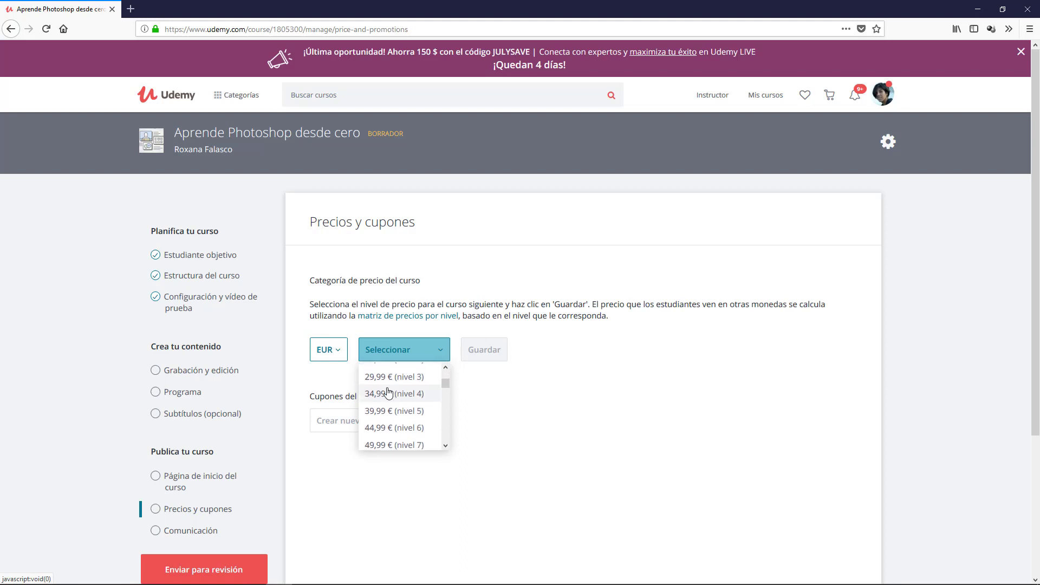
scroll(388, 400, up, 3)
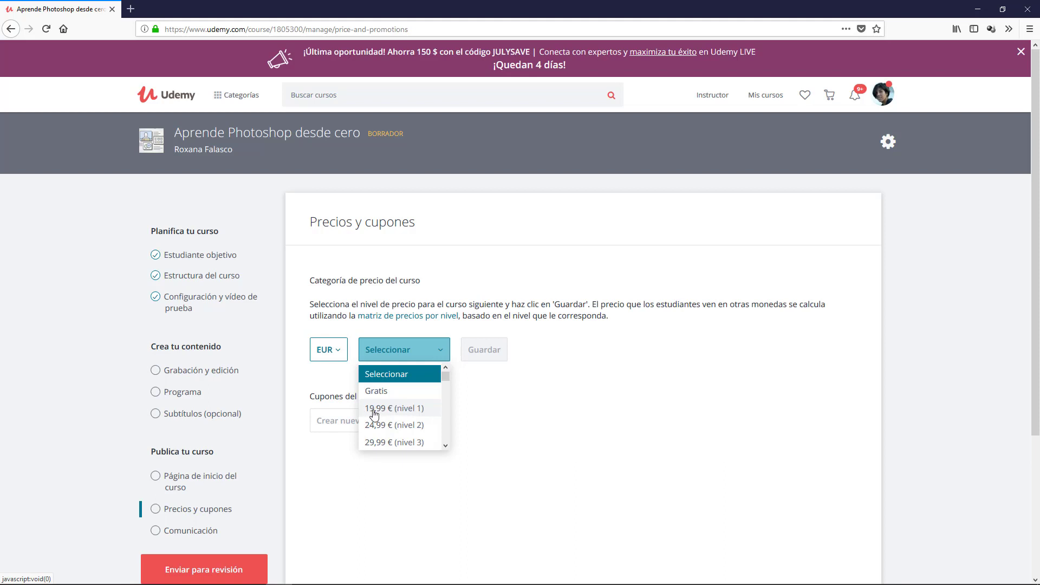
click(381, 412)
Change the course price tier to 59,99 € (nivel 9) and save the price.
click(405, 358)
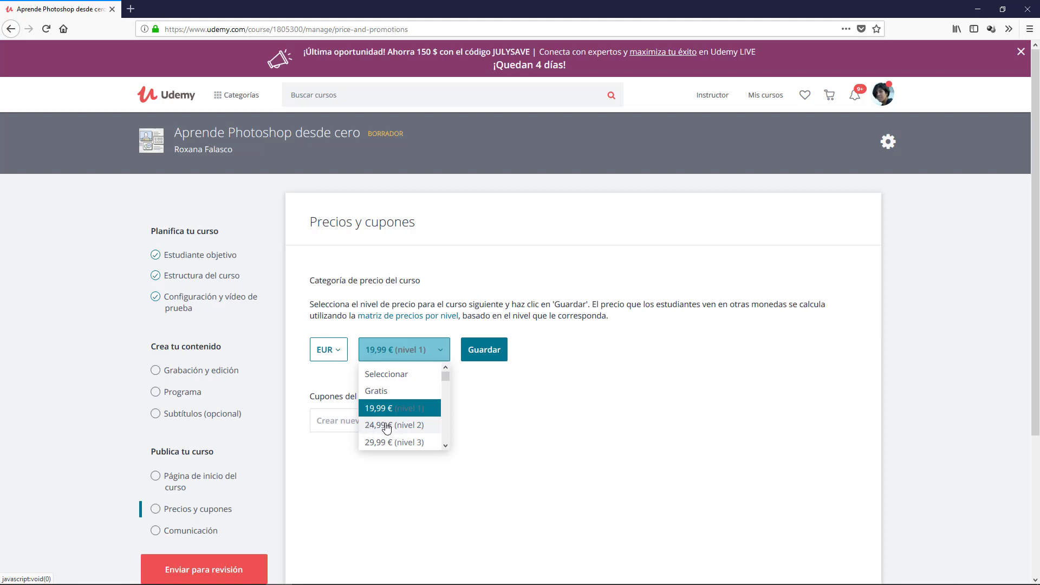
scroll(387, 410, down, 2)
scroll(386, 410, down, 10)
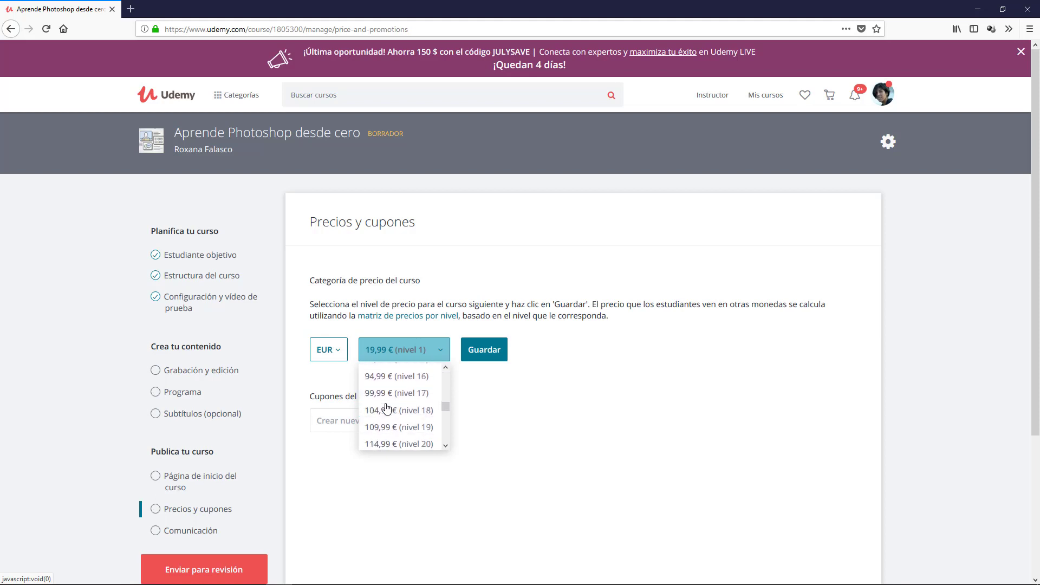
scroll(387, 411, up, 8)
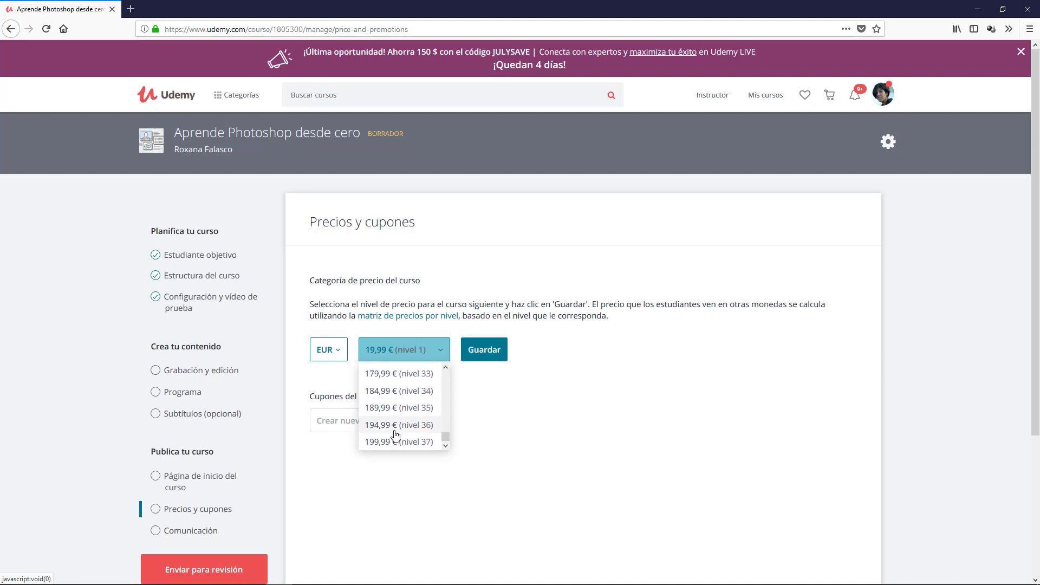
click(378, 400)
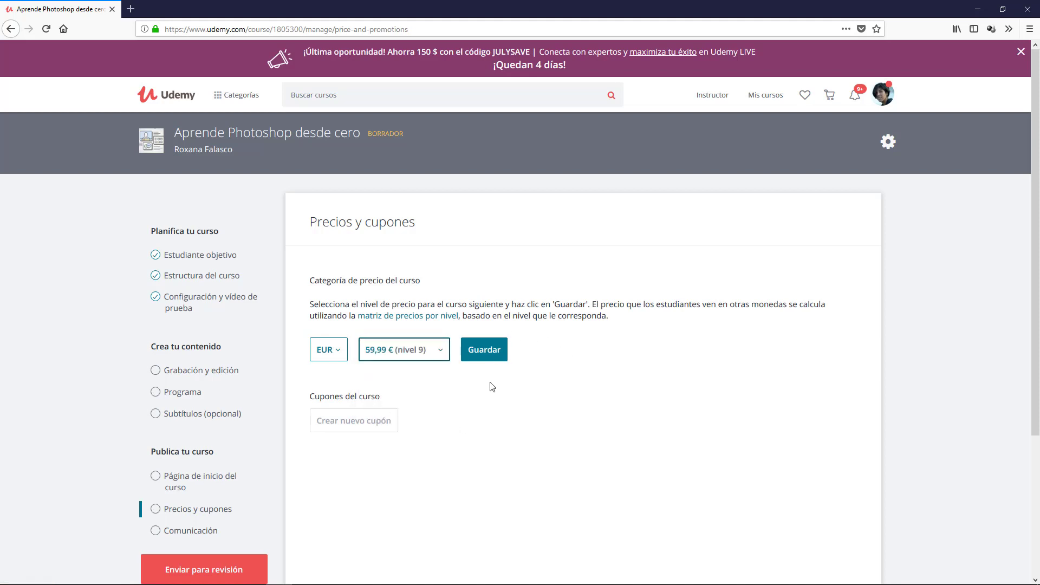
click(482, 353)
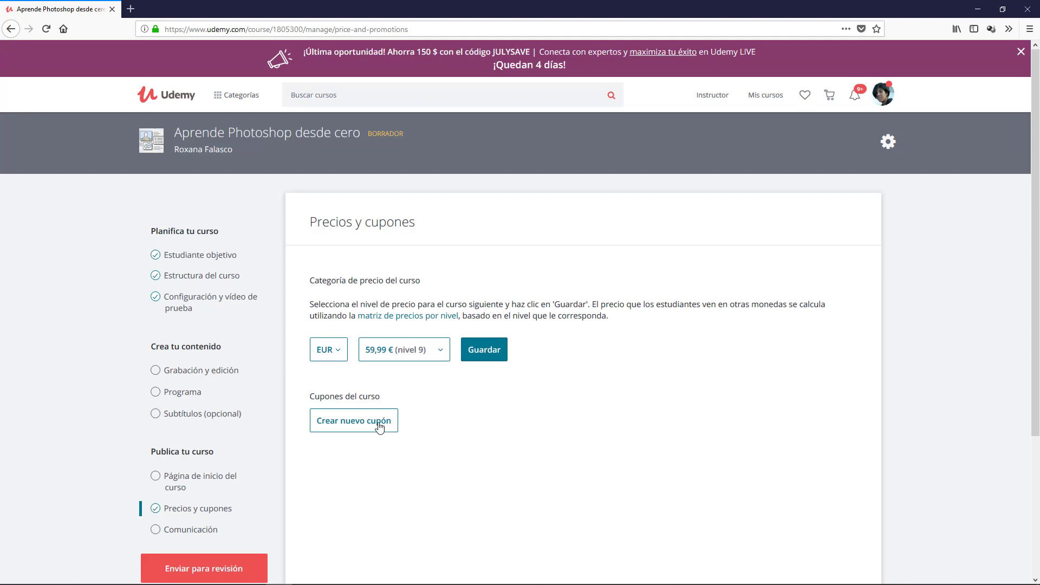
Start a new course coupon with the code PROMOLANZAMIENTO and set its type to Precio con descuento.
click(333, 425)
scroll(504, 399, down, 3)
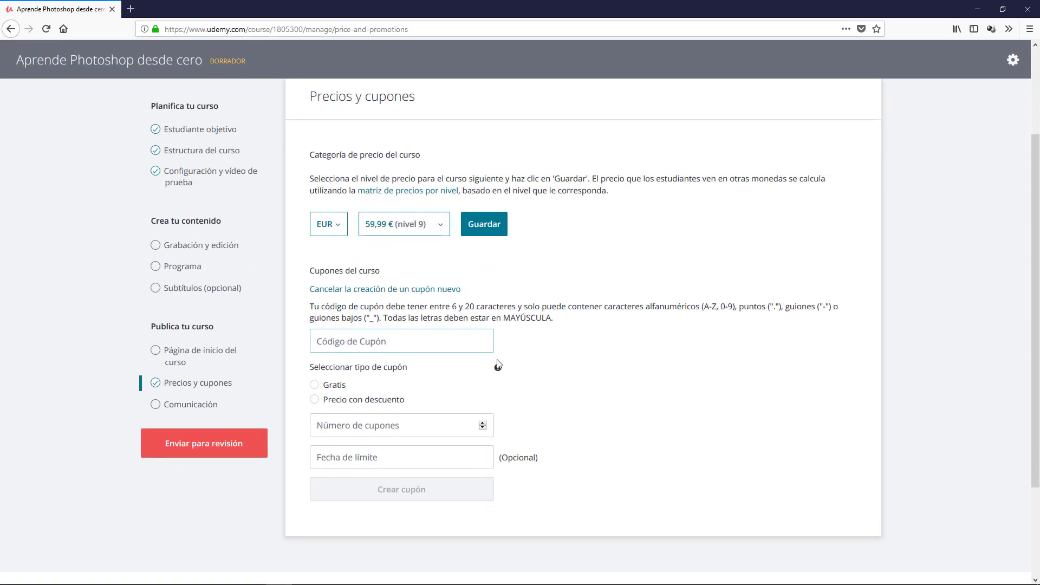
text(PROMOLANZAMIENTO)
click(322, 389)
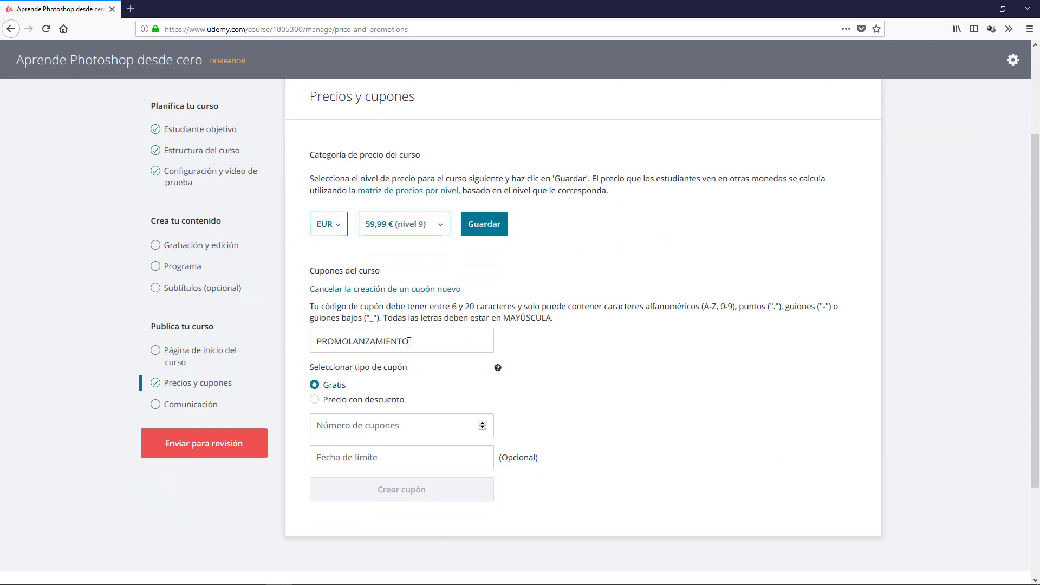
double_click(460, 335)
click(460, 335)
click(332, 401)
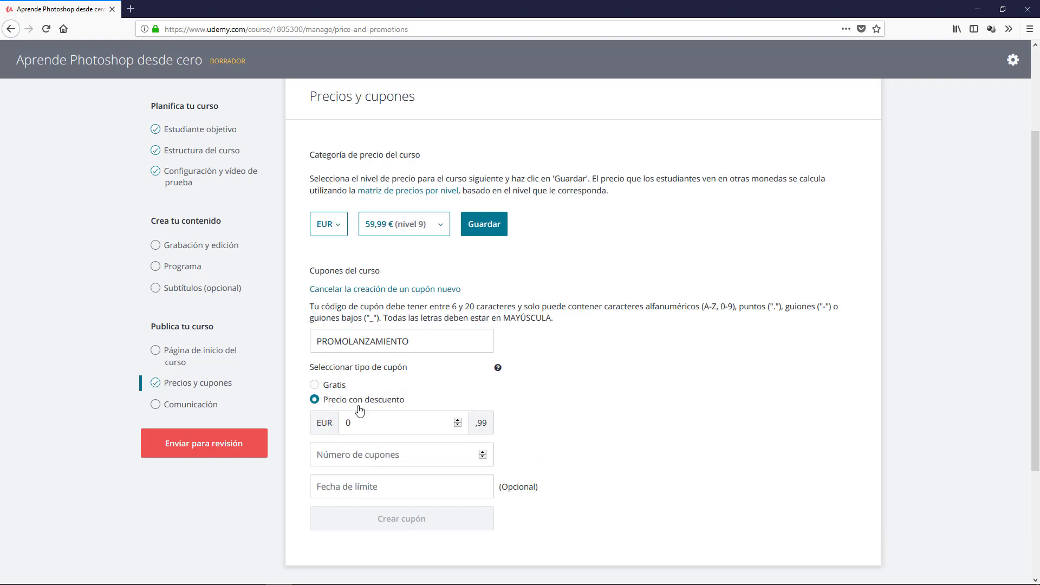
Set the coupon's discounted price to 1,99 EUR and the number of coupons to 1000, and try to create it.
click(370, 427)
text(1)
double_click(440, 420)
text(5)
click(431, 463)
double_click(440, 420)
text(1)
click(396, 458)
text(1000)
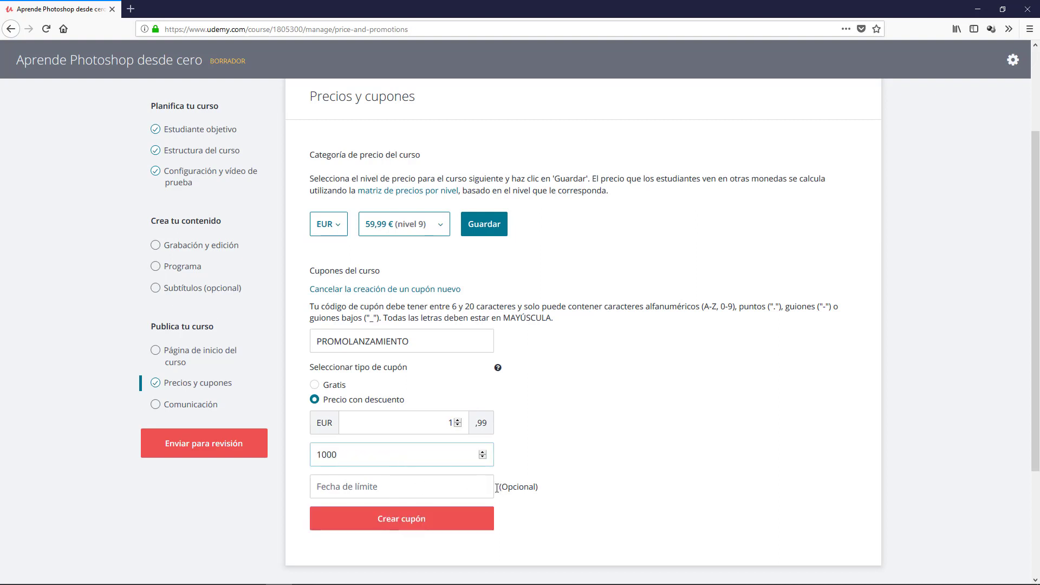
drag(497, 487, 560, 485)
click(413, 517)
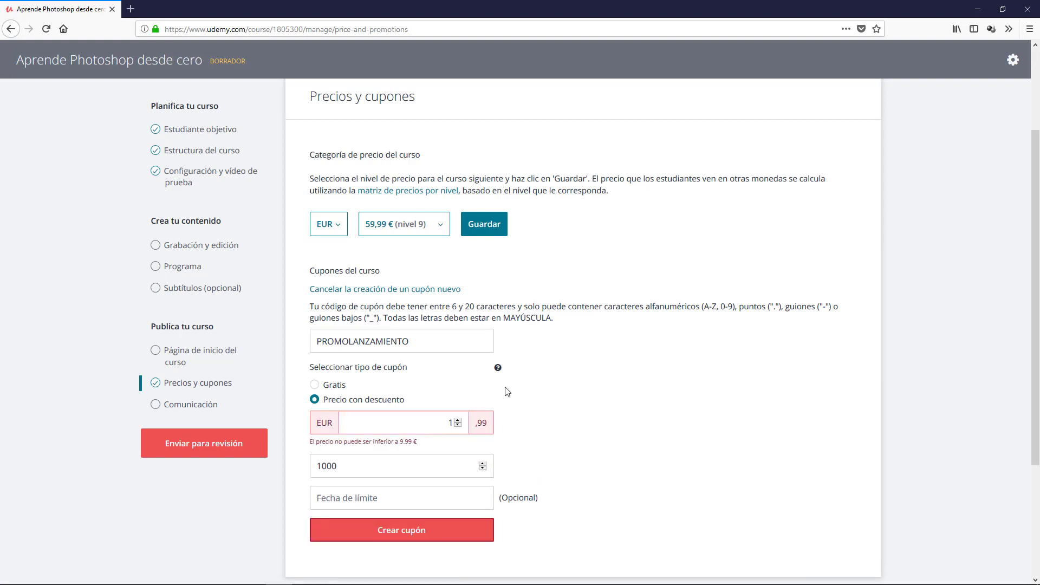
Check the minimum price allowed for the coupon and compare it with the available course price tiers.
drag(305, 446, 403, 441)
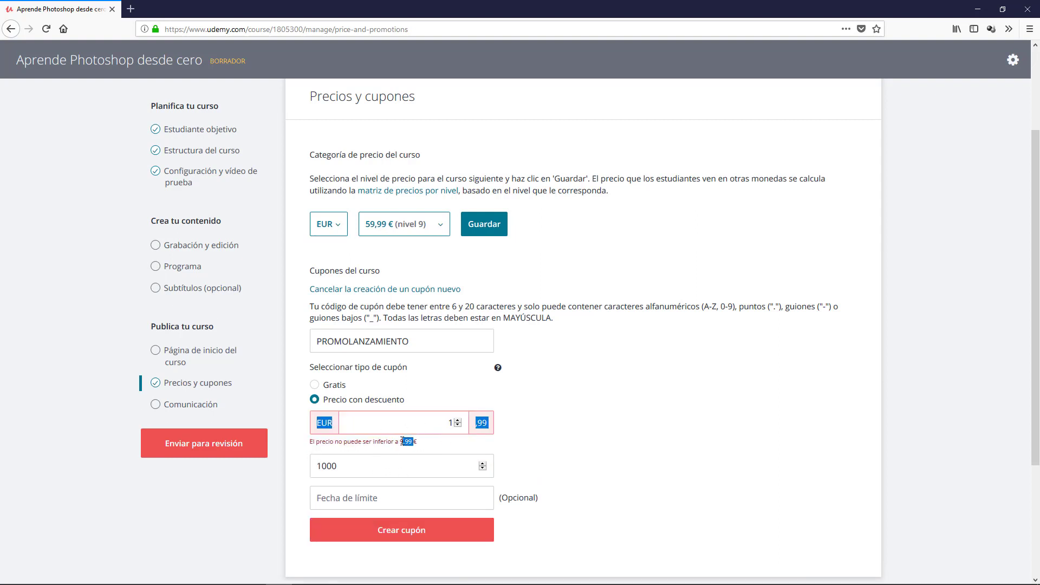
click(418, 446)
click(404, 224)
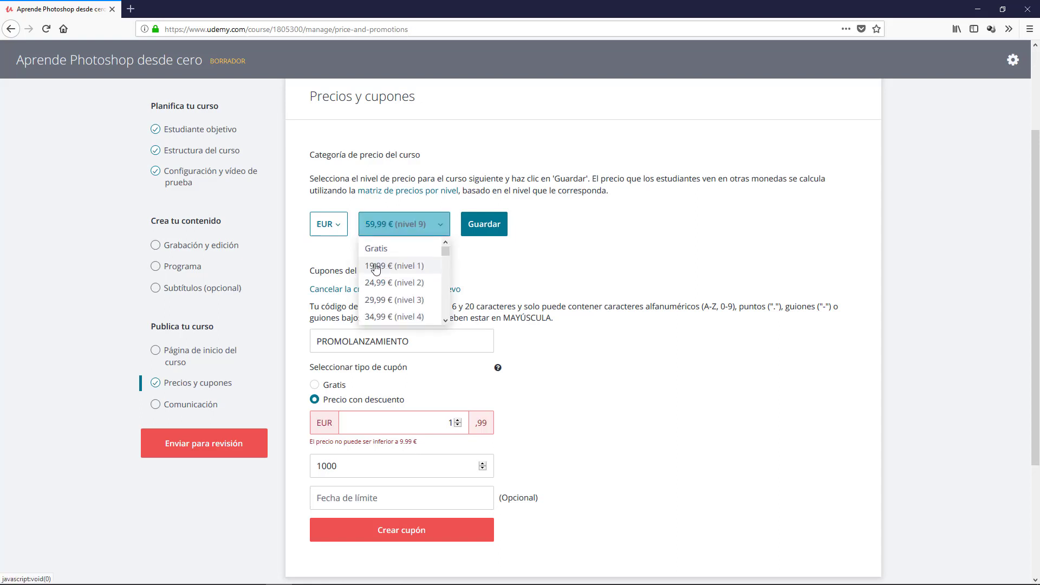
click(318, 452)
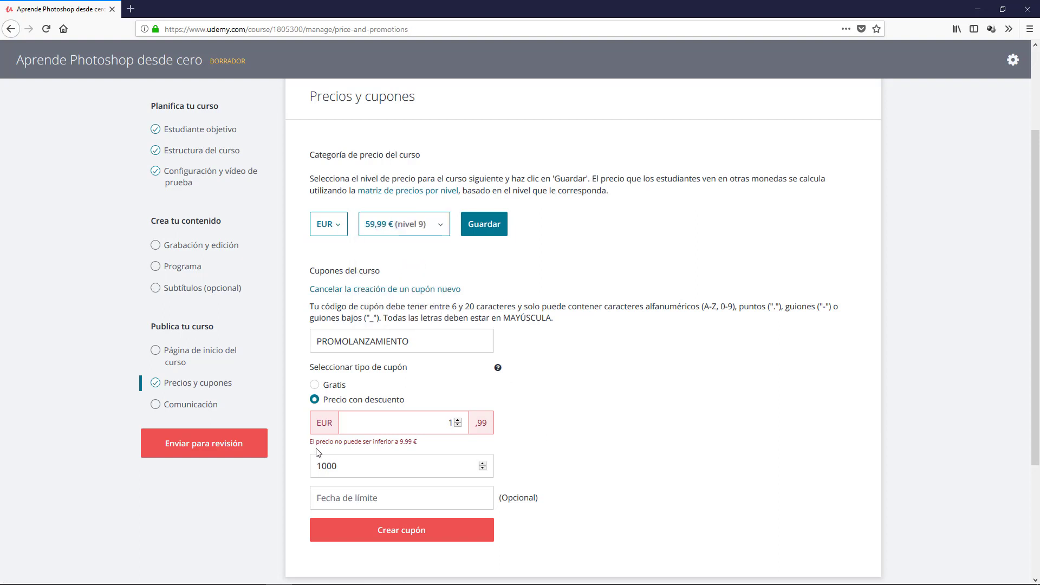
drag(425, 440, 309, 444)
click(439, 451)
drag(418, 442, 490, 421)
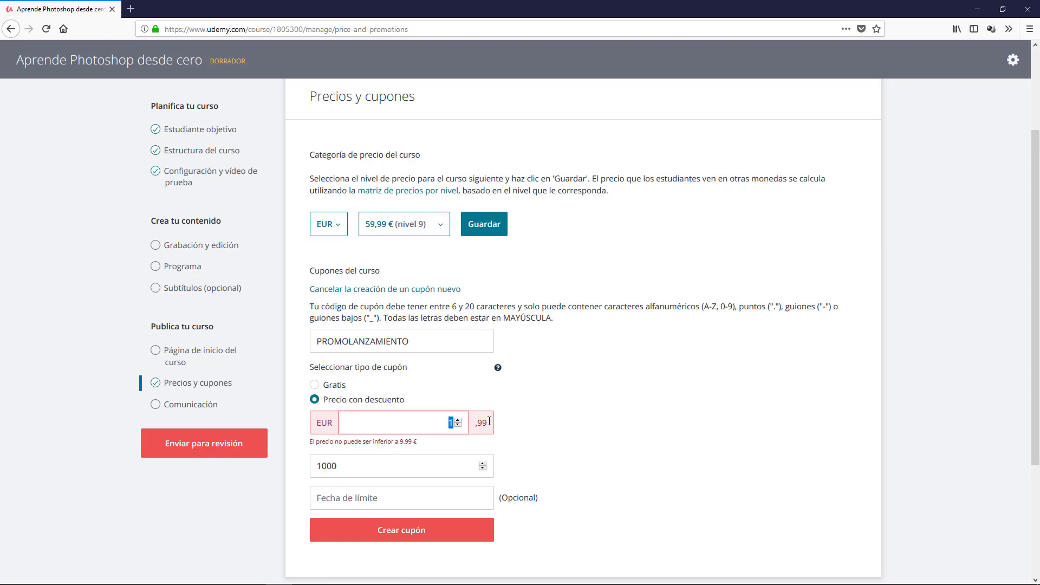
Set the coupon's discounted price to 9,99 EUR and create the coupon.
click(315, 386)
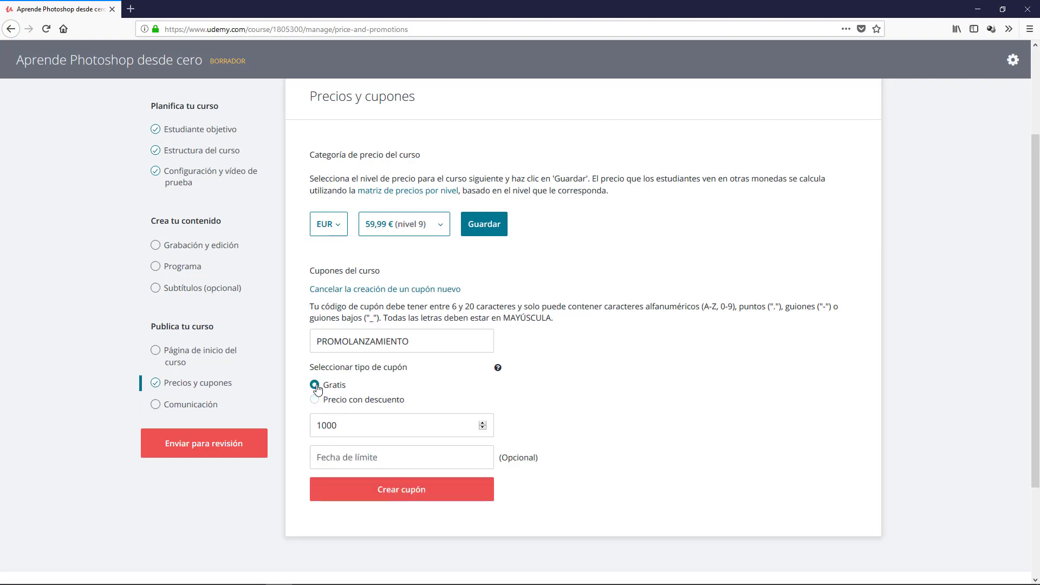
click(341, 404)
click(439, 423)
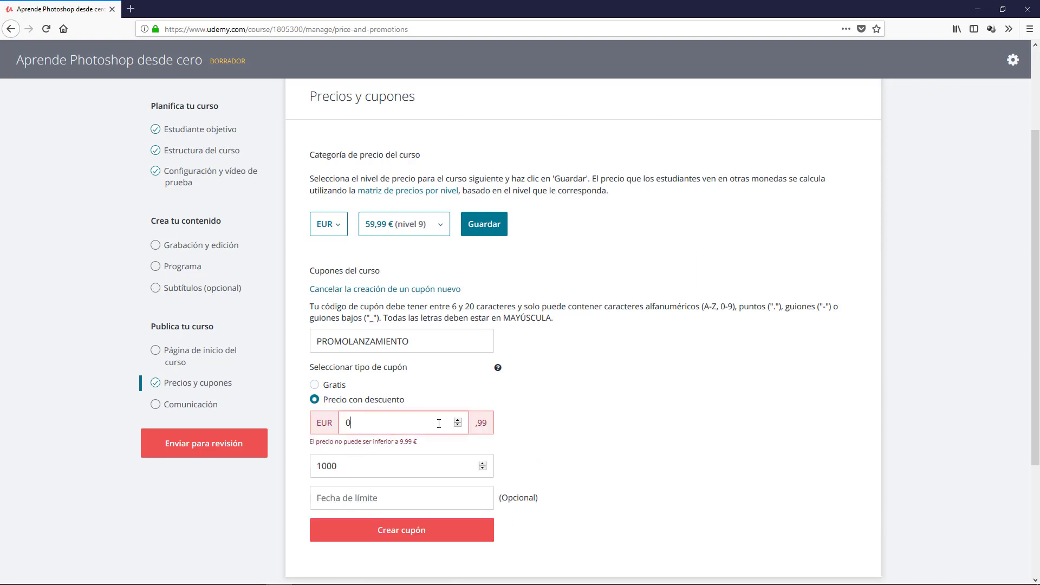
key(BackSpace)
text(9)
scroll(401, 411, down, 3)
click(401, 410)
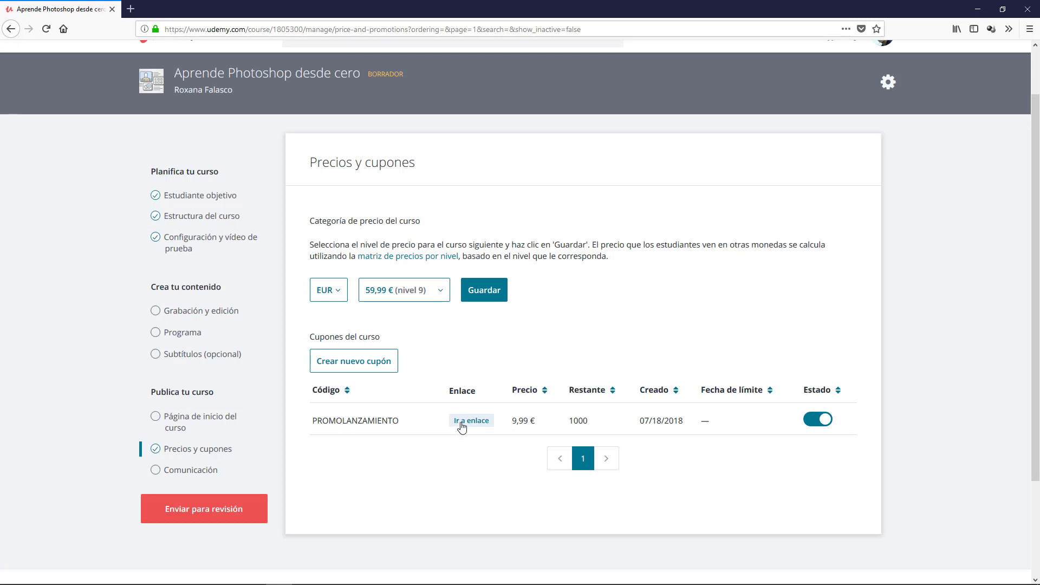
View the shareable link of the PROMOLANZAMIENTO coupon, highlight its address and close the link window.
click(474, 426)
drag(390, 163, 695, 168)
click(575, 152)
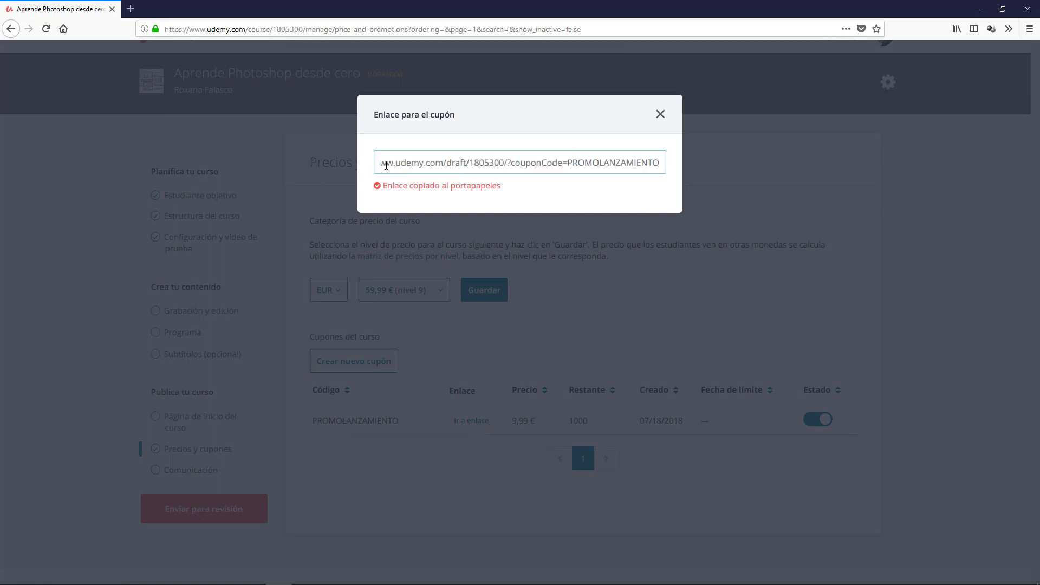
drag(386, 165, 674, 174)
key(Escape)
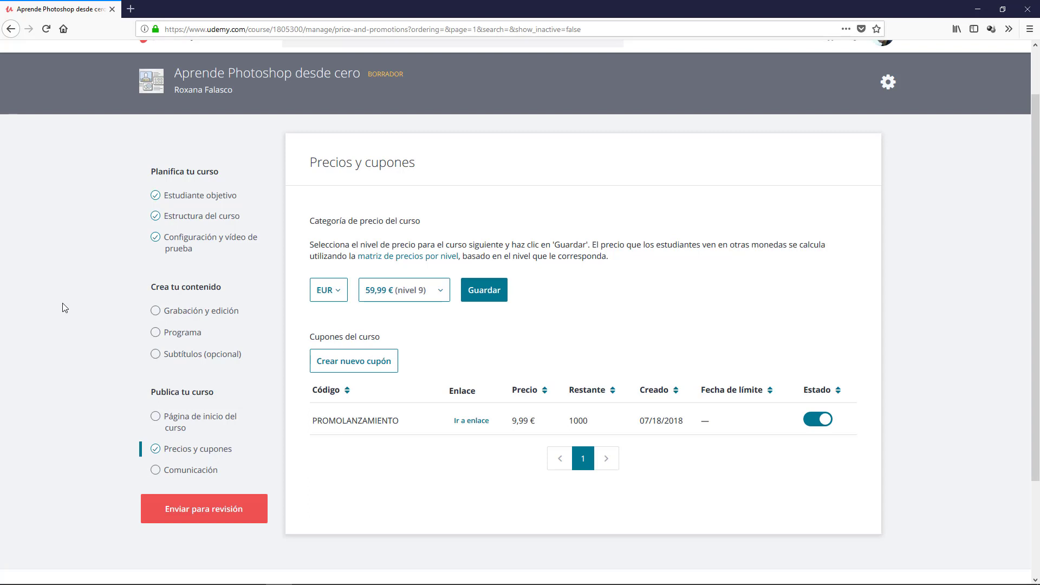
Go to the Udemy home page and look over the discounted prices of the featured courses.
key(F5)
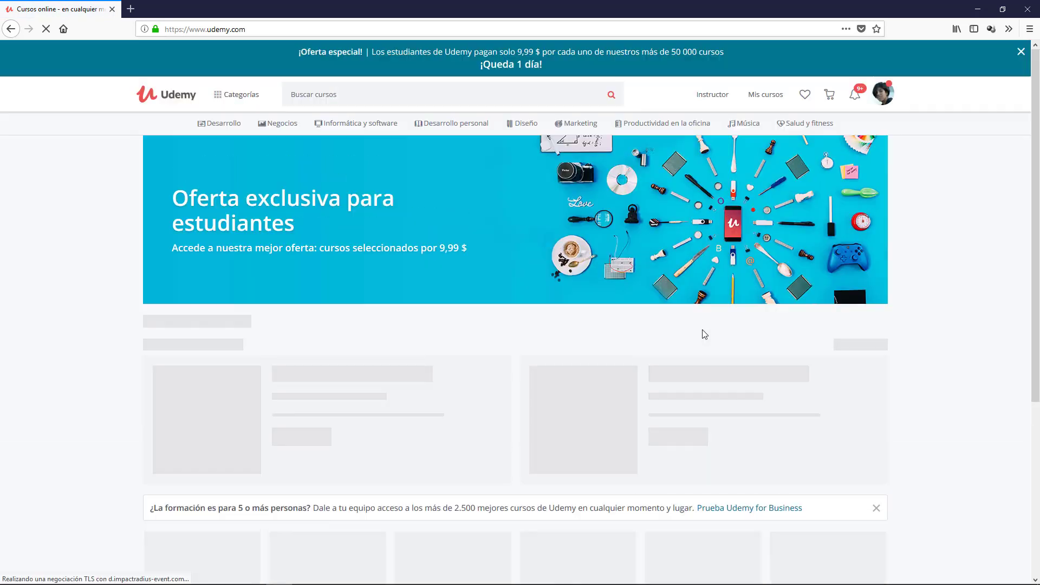
scroll(397, 371, down, 8)
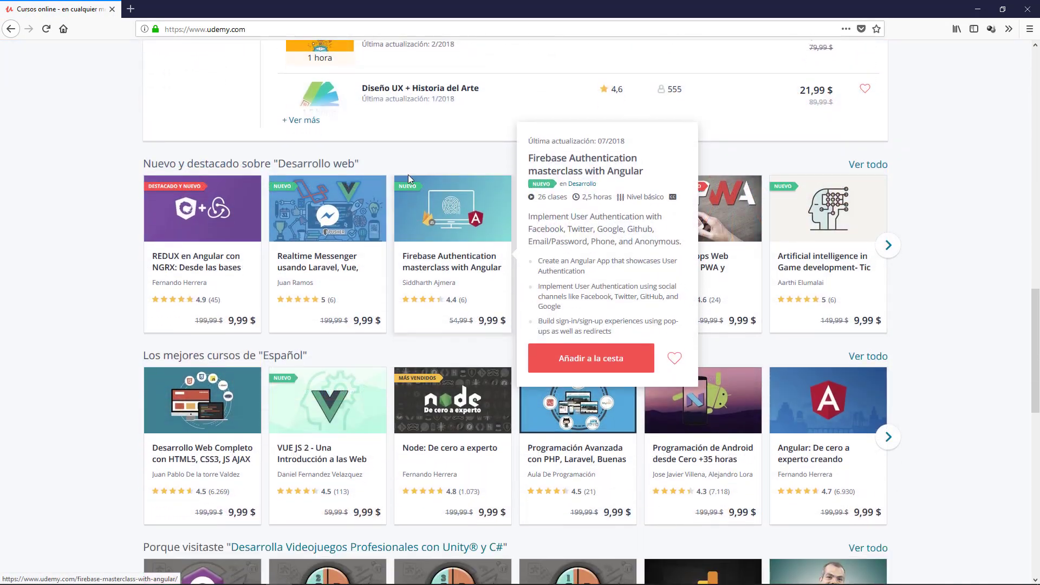
mouse_move(289, 194)
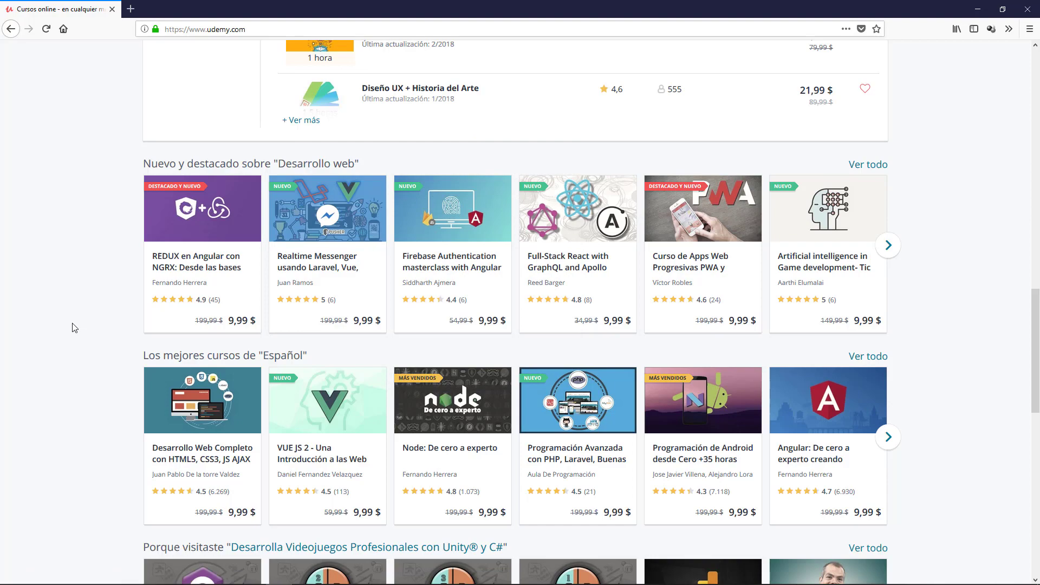
Open the account's profile editing page and review the basic information, biography, language and social links fields.
scroll(77, 328, down, 2)
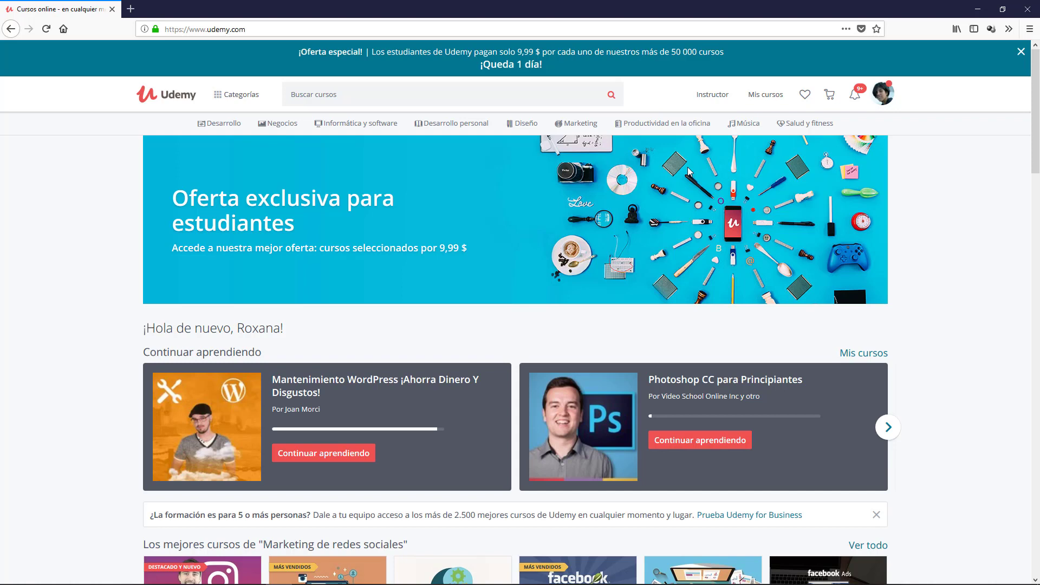
click(886, 106)
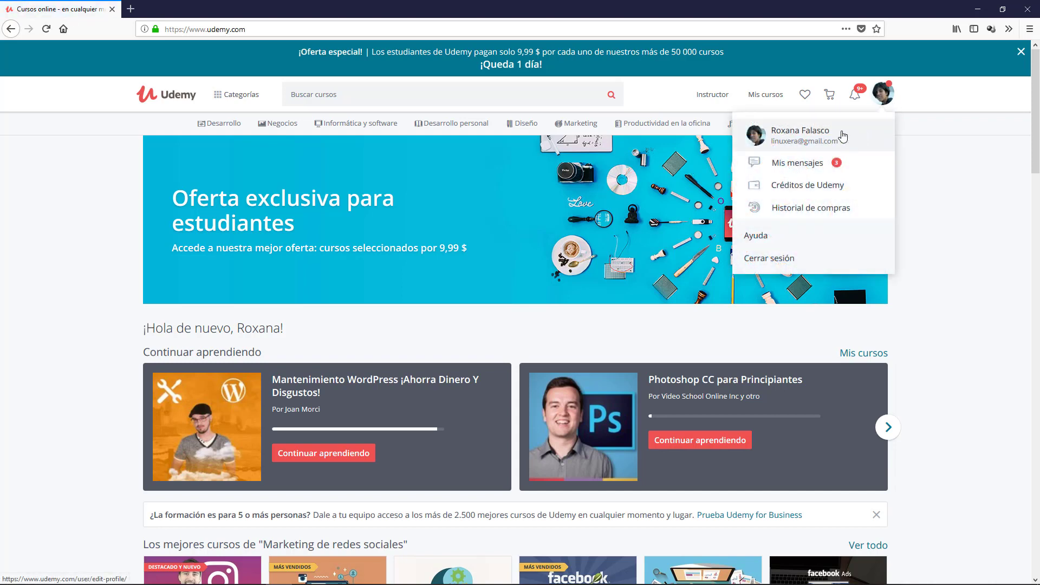
click(845, 136)
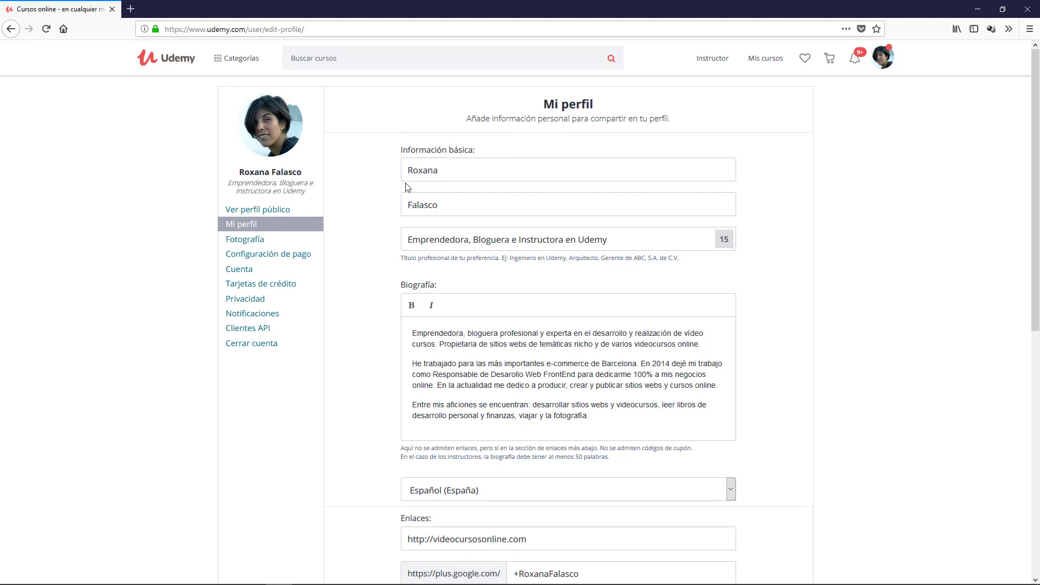
scroll(403, 186, down, 6)
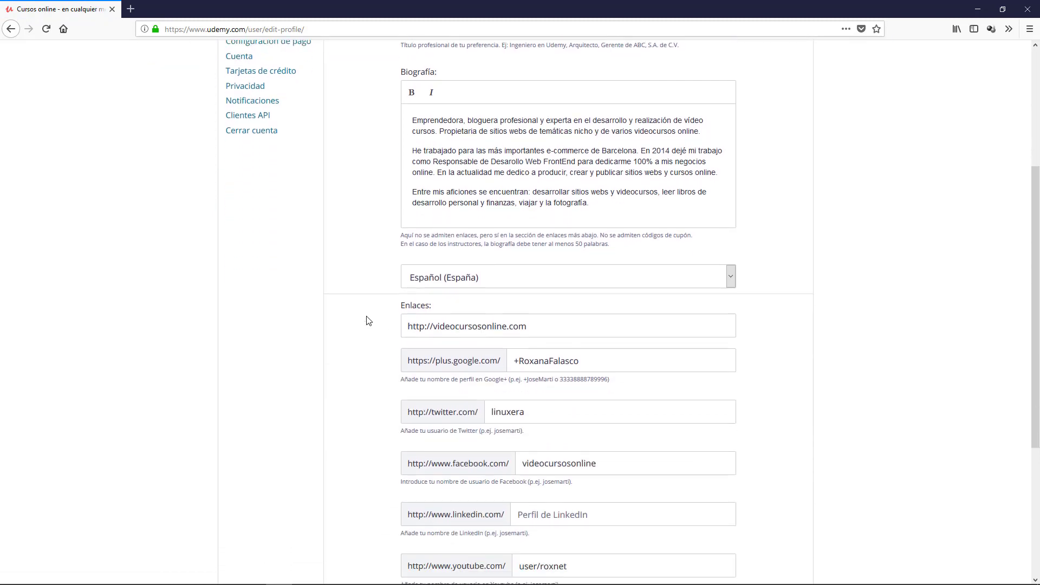
scroll(388, 356, down, 2)
scroll(388, 356, up, 2)
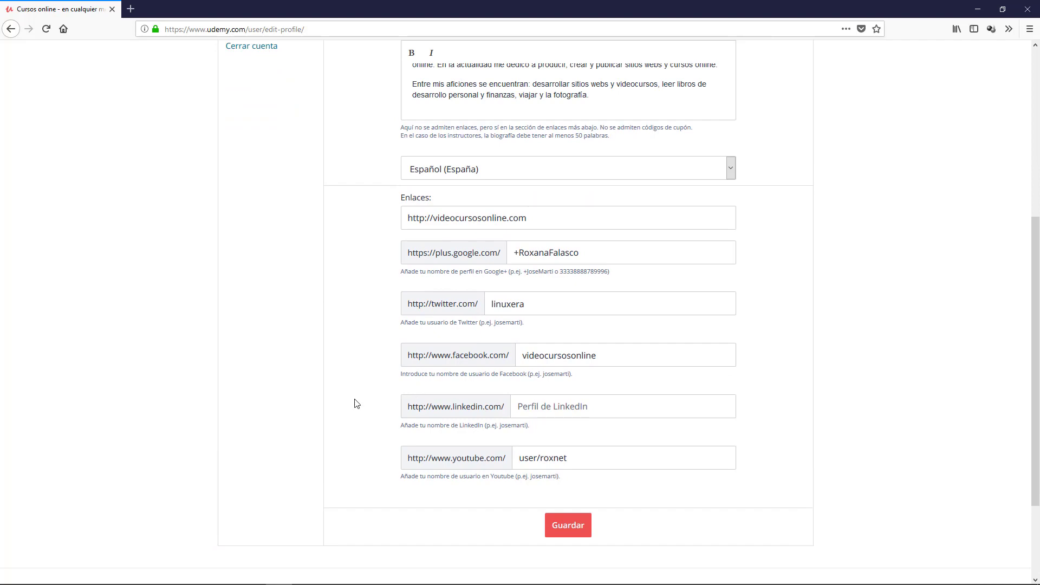
scroll(356, 403, up, 3)
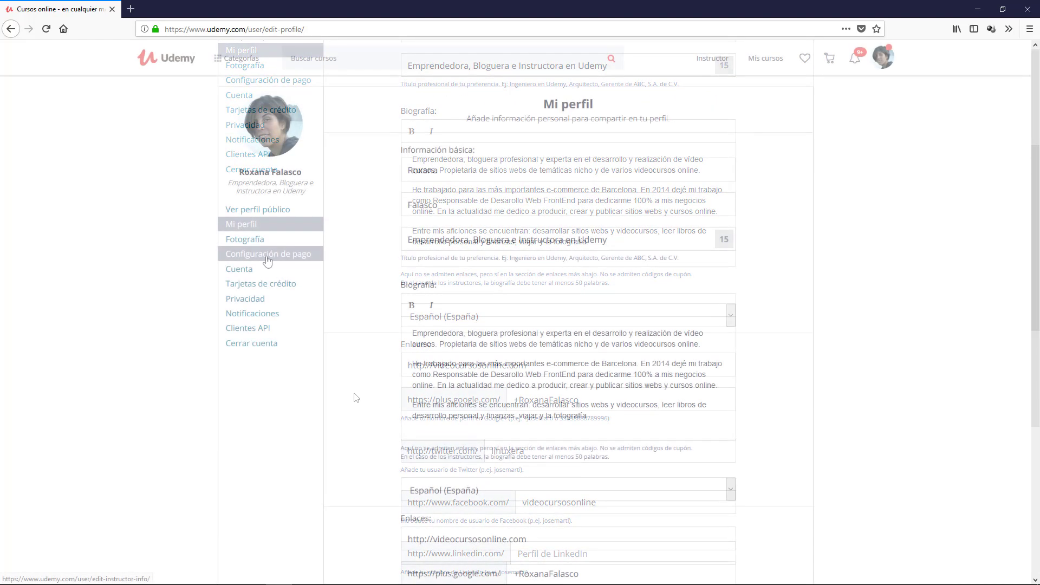